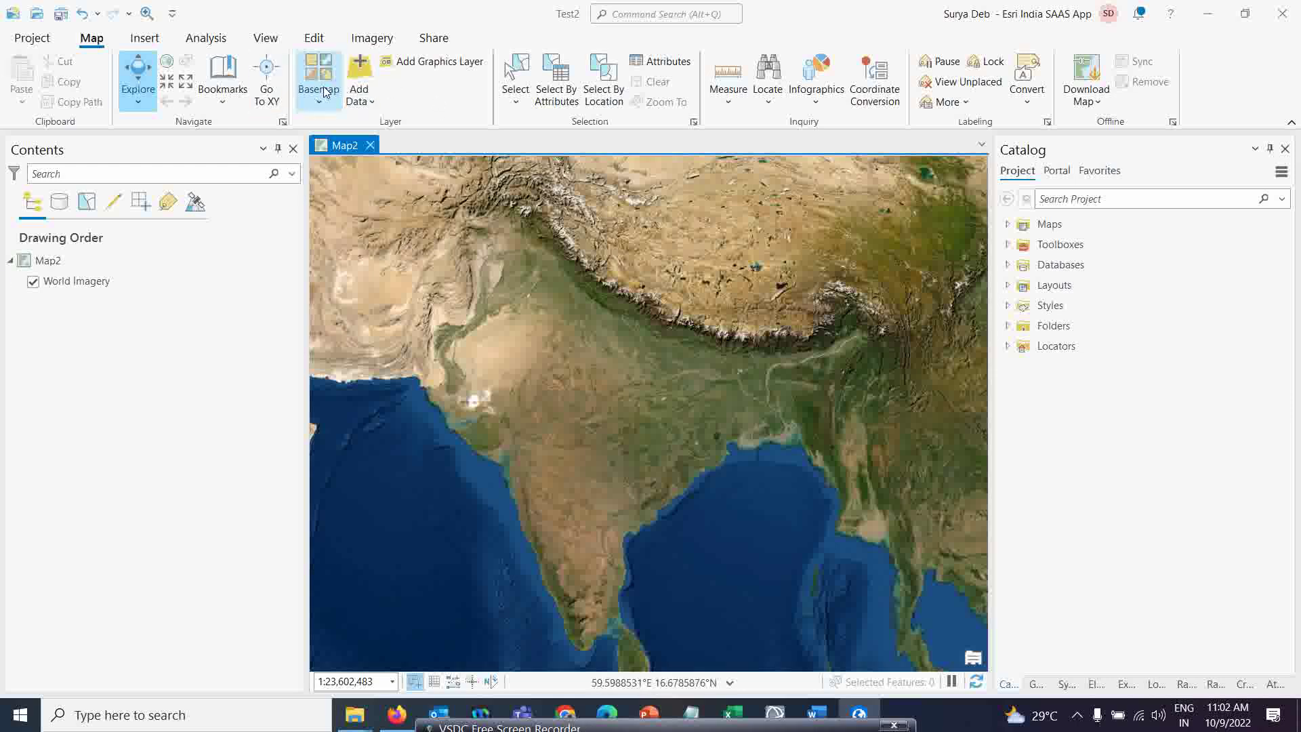
Add the cdng45e.tif elevation raster from the DEM folder's cdng45e_v2r1 subfolder to the map.
left_click(360, 100)
left_click(364, 129)
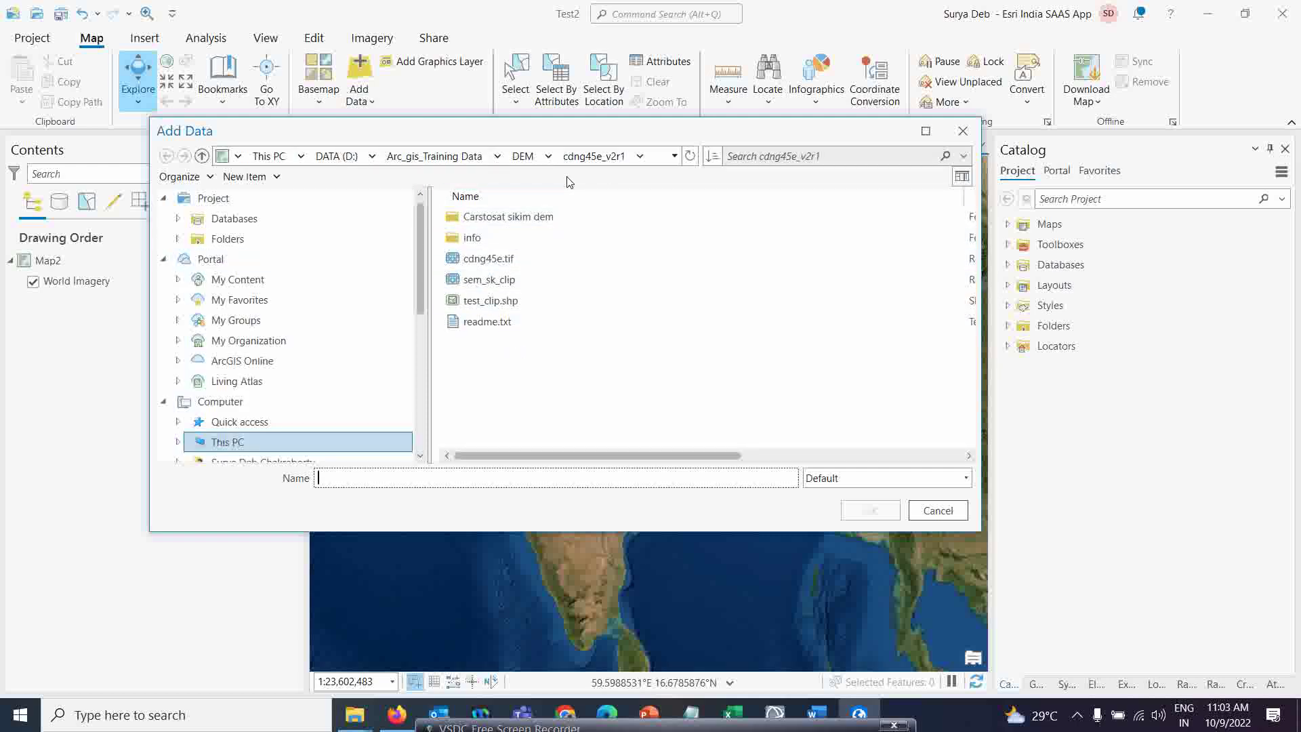
left_click(519, 156)
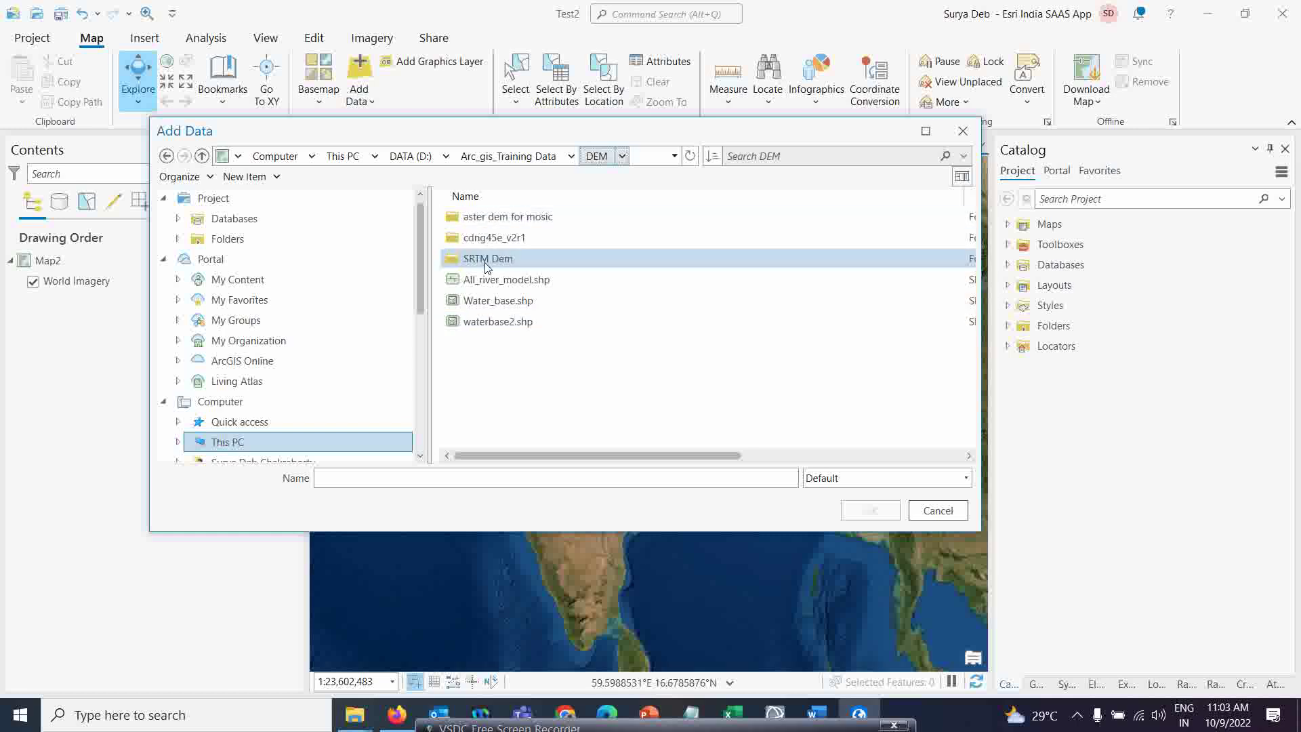
double_click(494, 238)
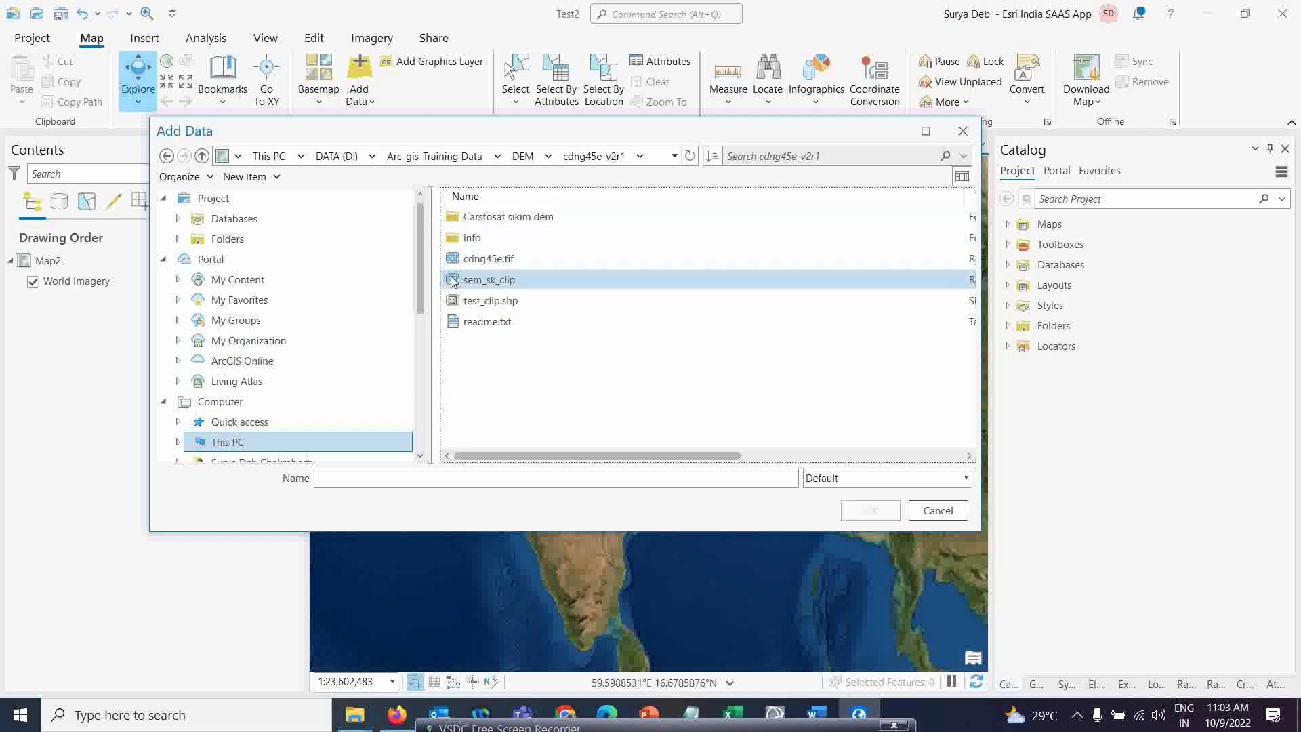
left_click(498, 261)
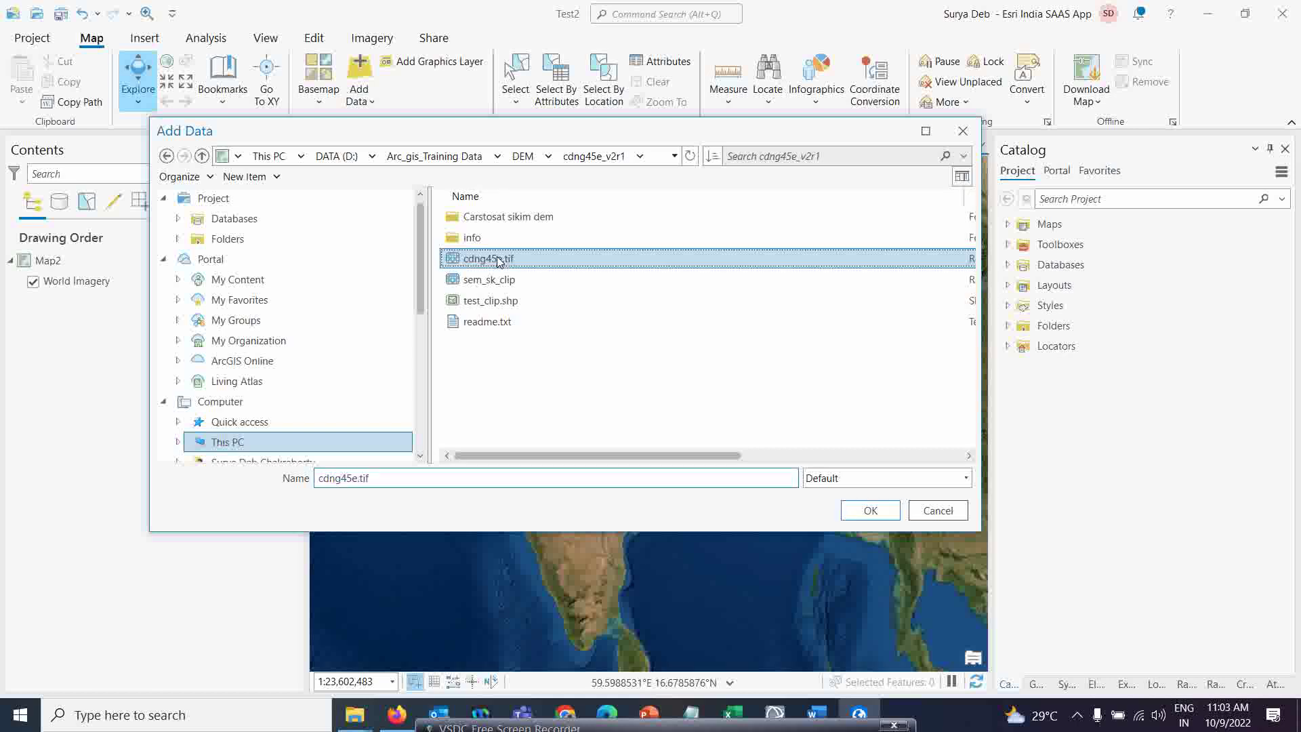
left_click(871, 511)
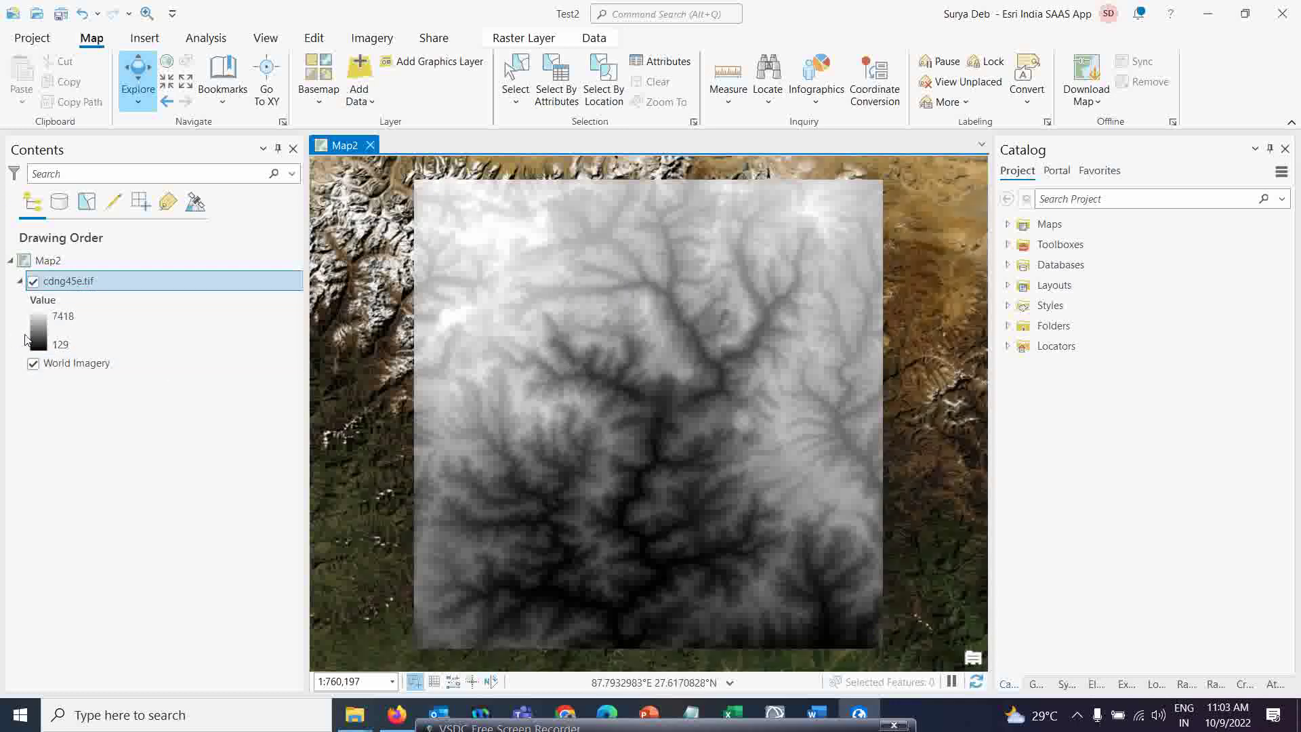
Apply a multicolour elevation scheme running from pale cyan through green, yellow and dark red to white to the cdng45e.tif raster.
left_click(34, 335)
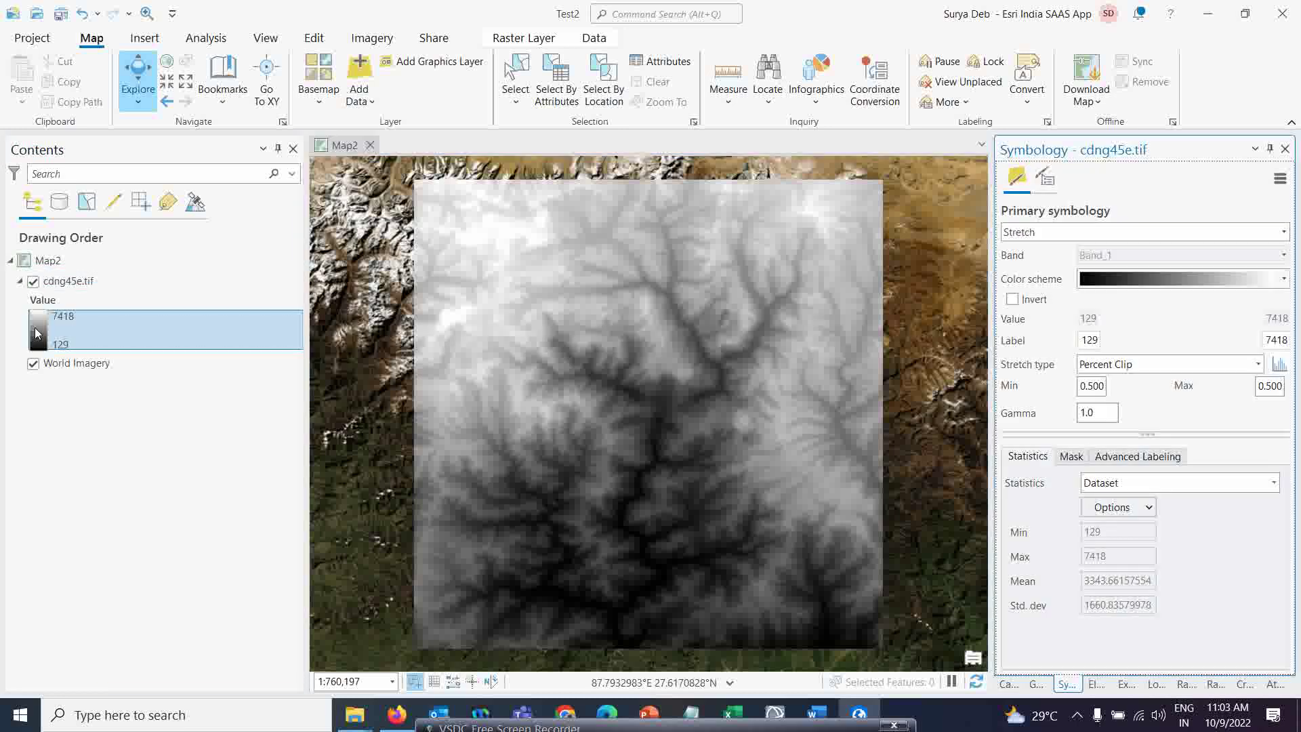
left_click(1285, 280)
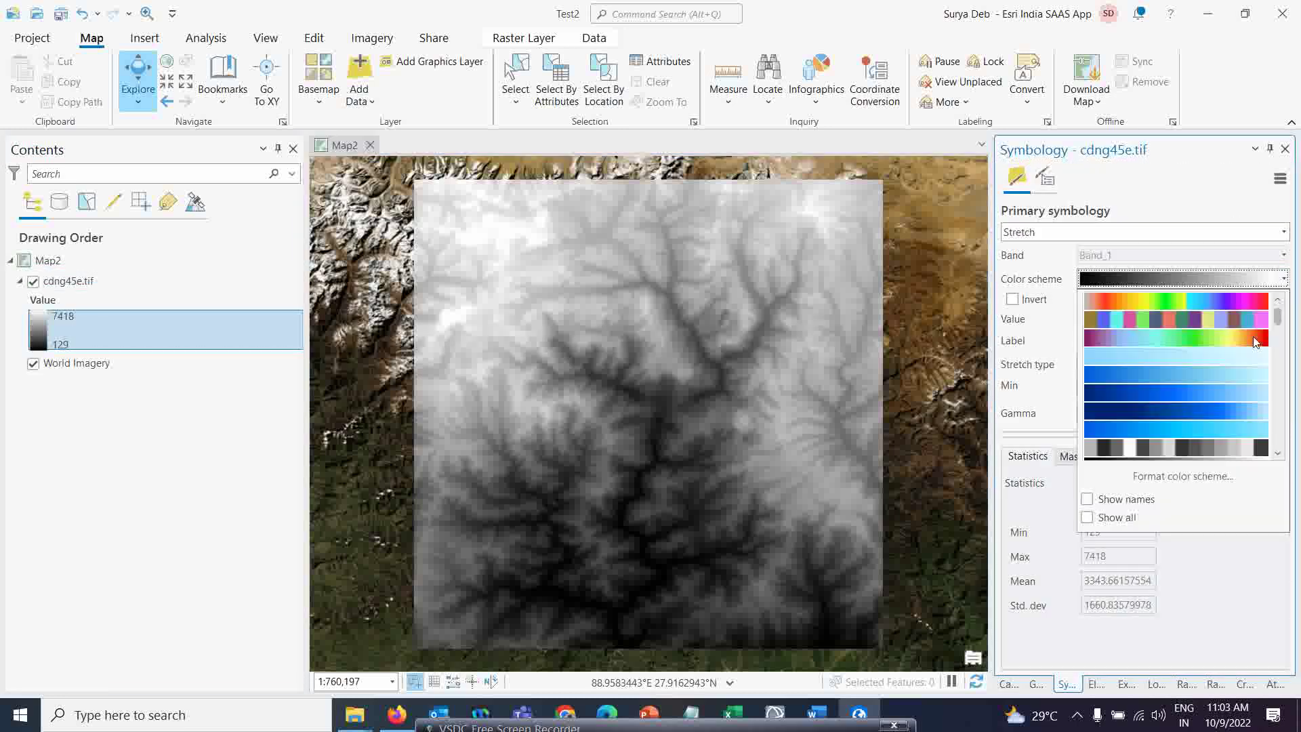
scroll(1207, 383, "down", 3)
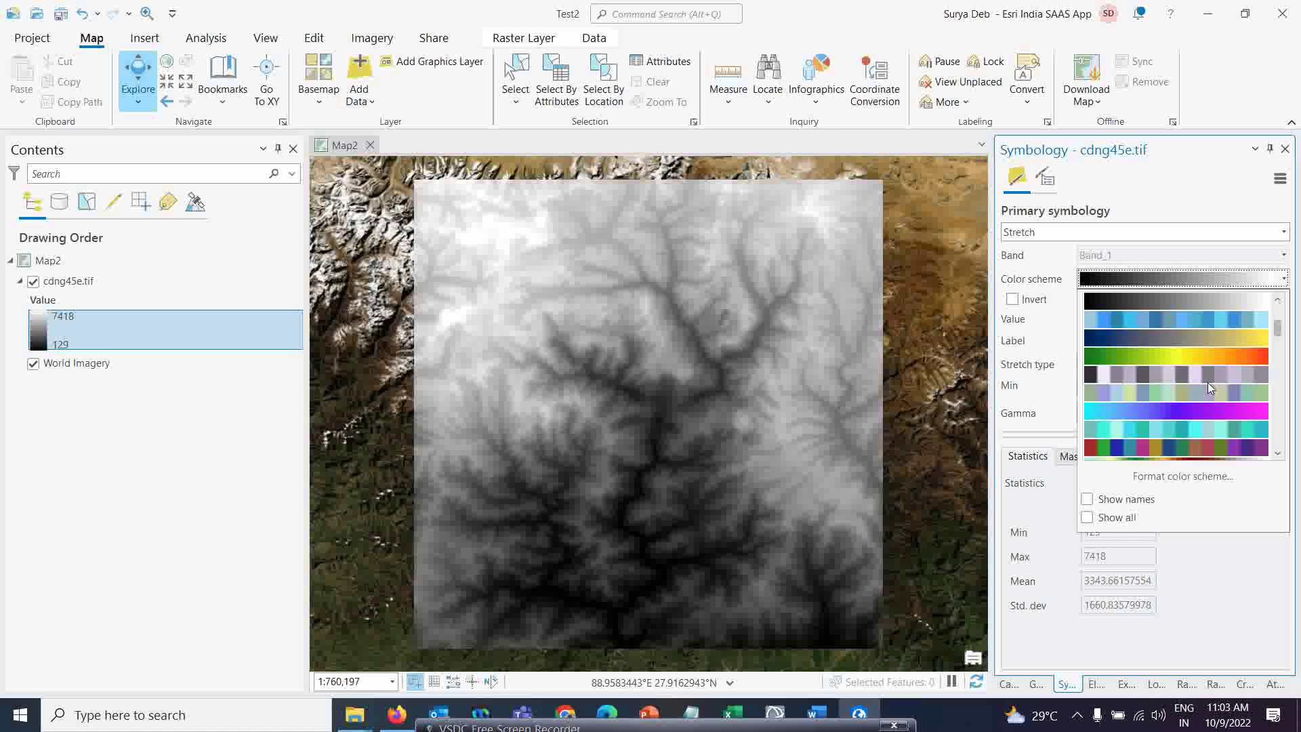
left_click(1155, 358)
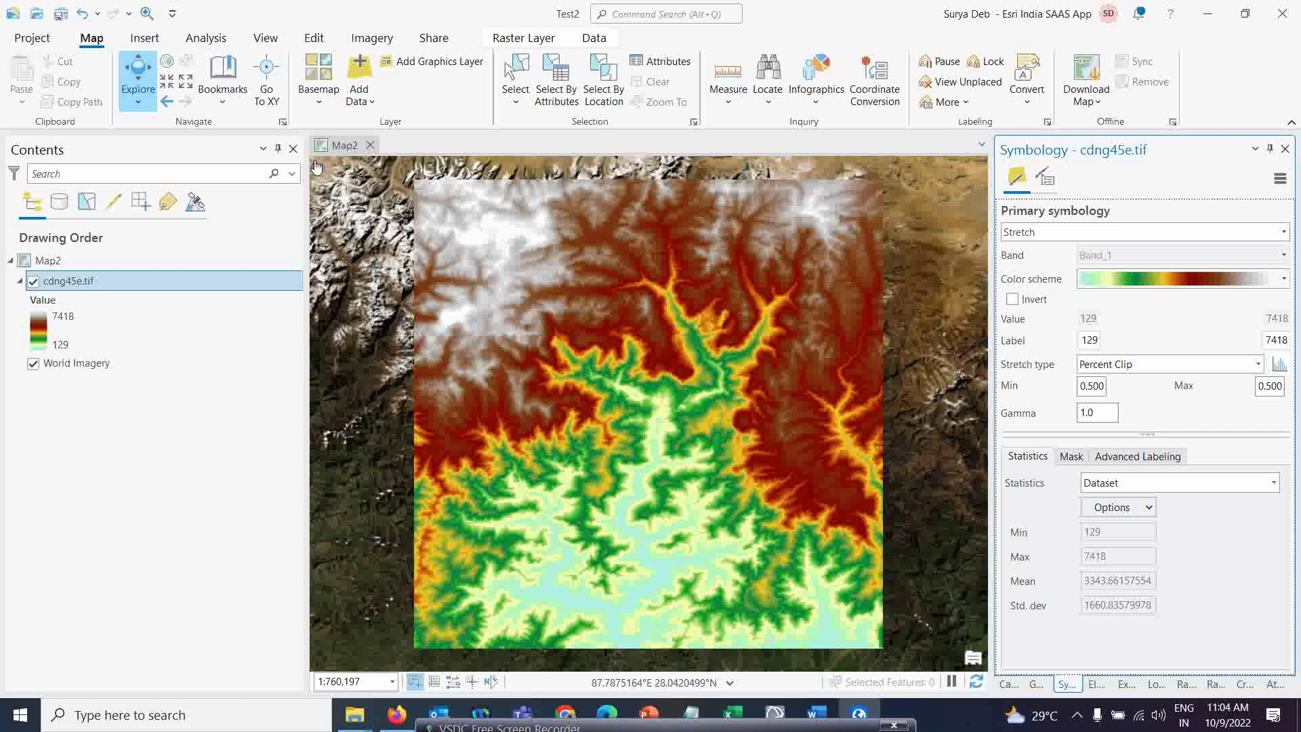
Convert the Map2 2D map to a local 3D scene.
left_click(208, 38)
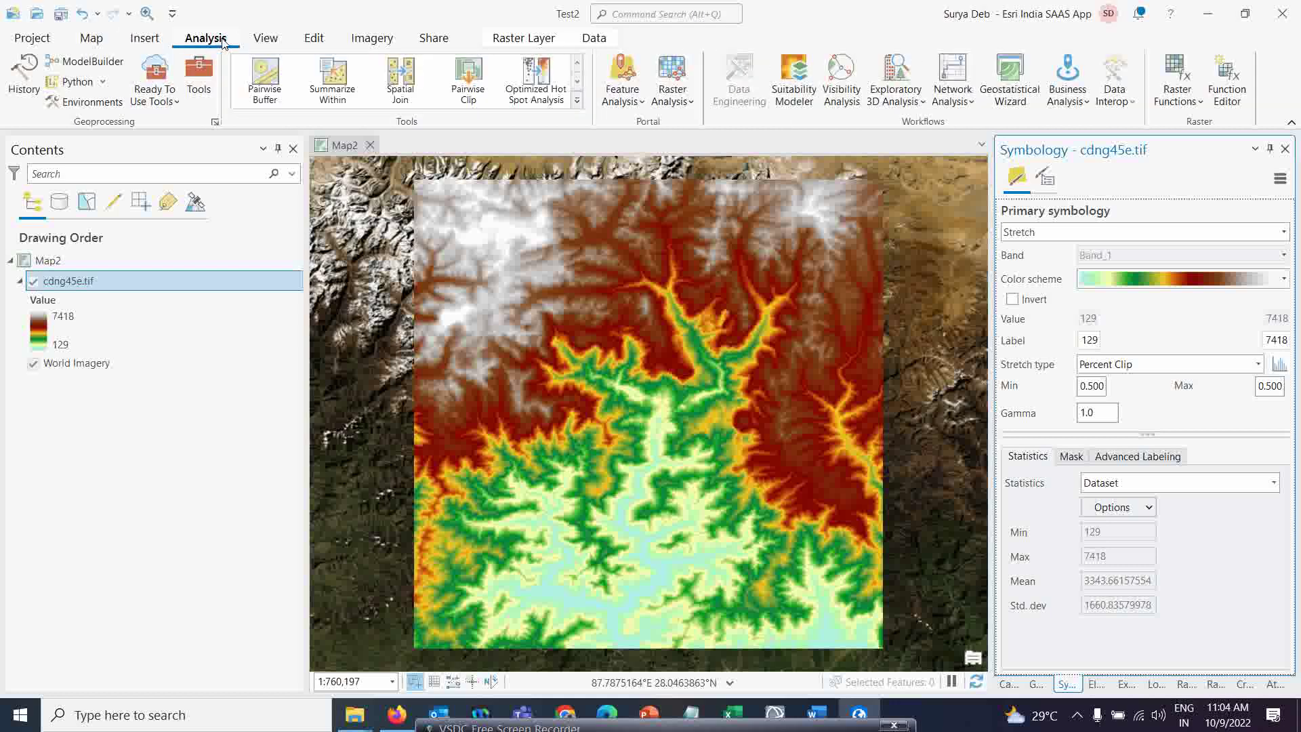
left_click(265, 39)
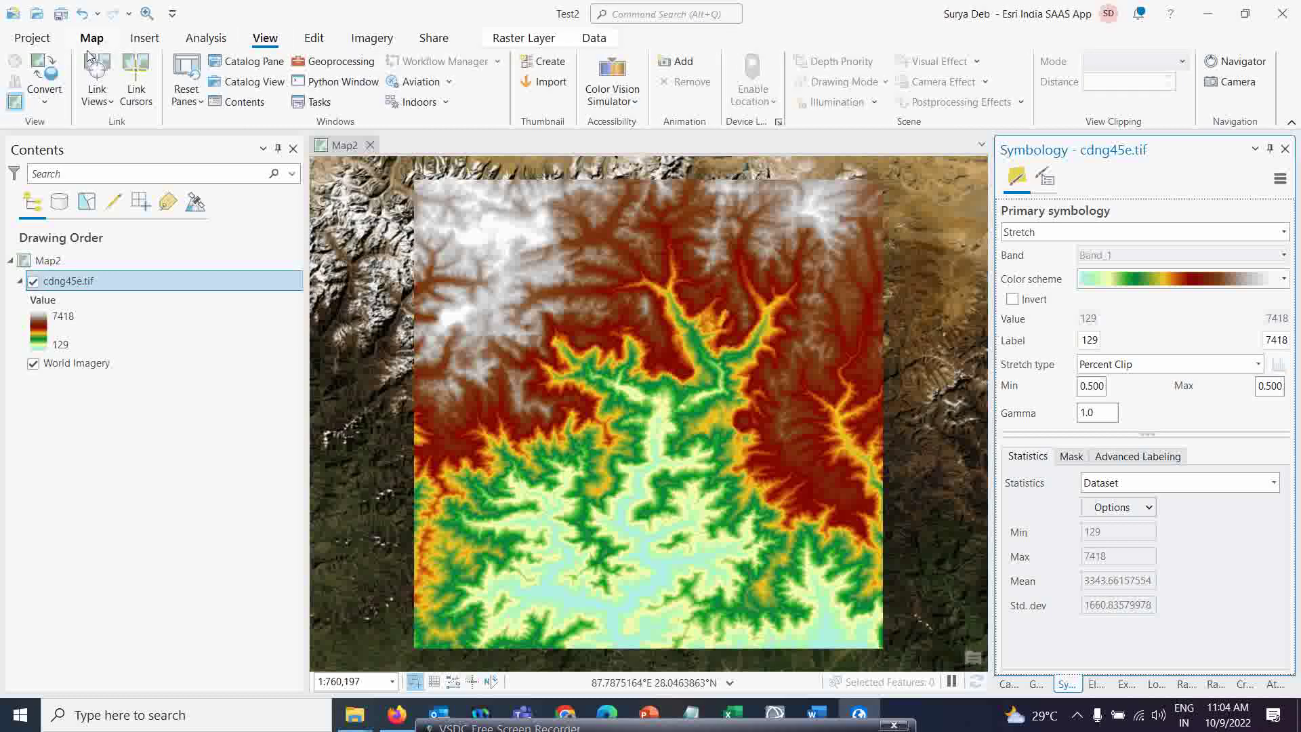
left_click(45, 102)
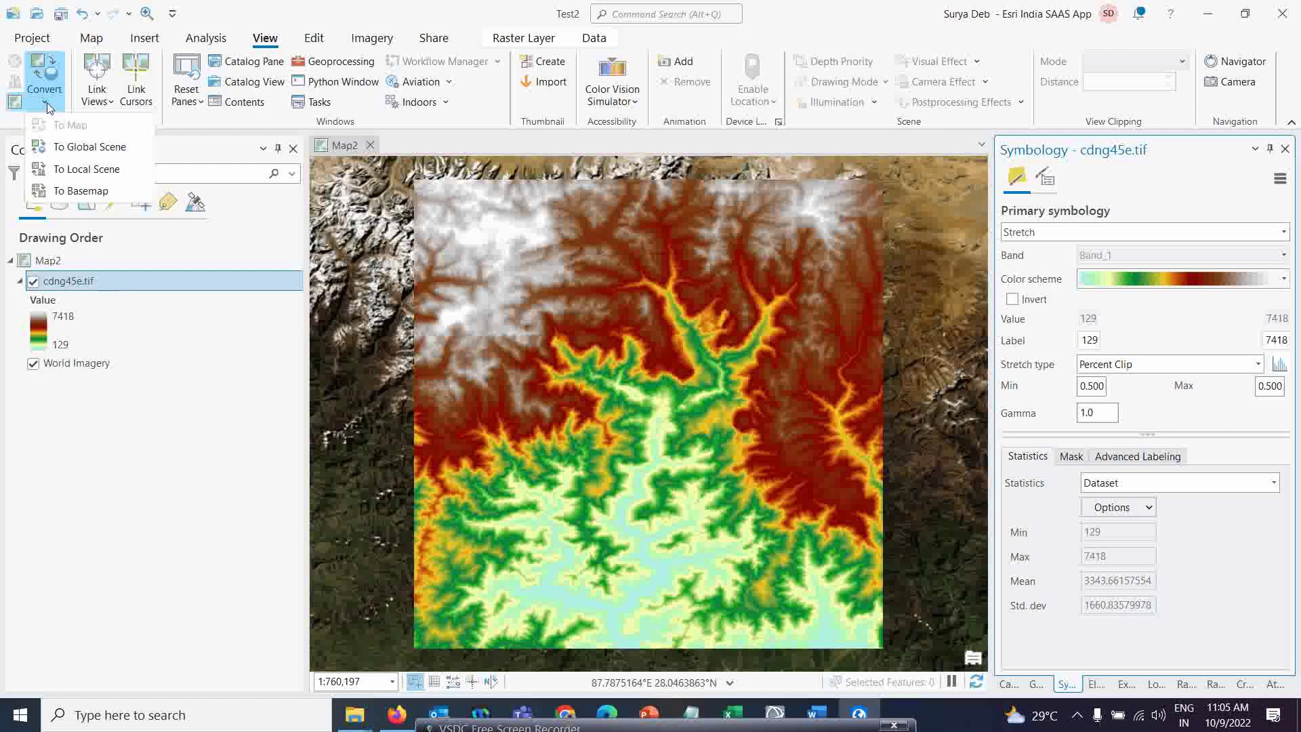
left_click(95, 177)
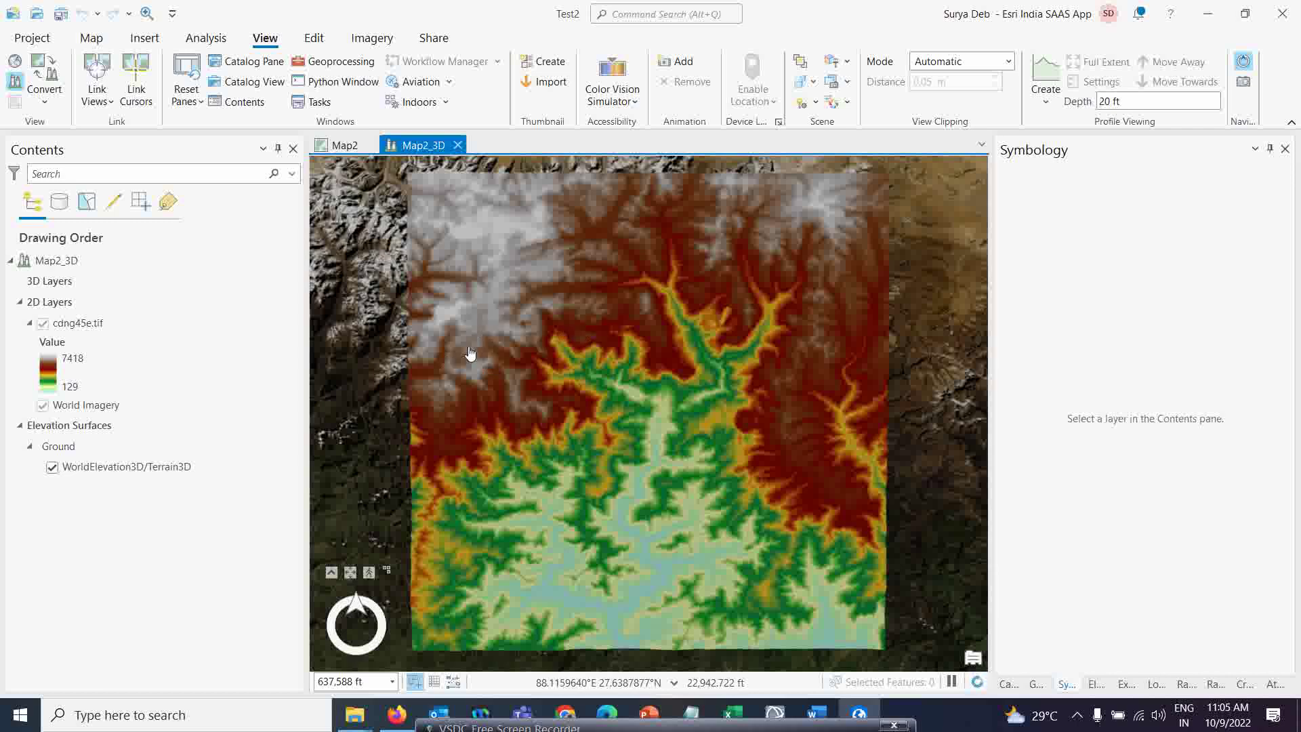
middle_click_drag(647, 439, 653, 206)
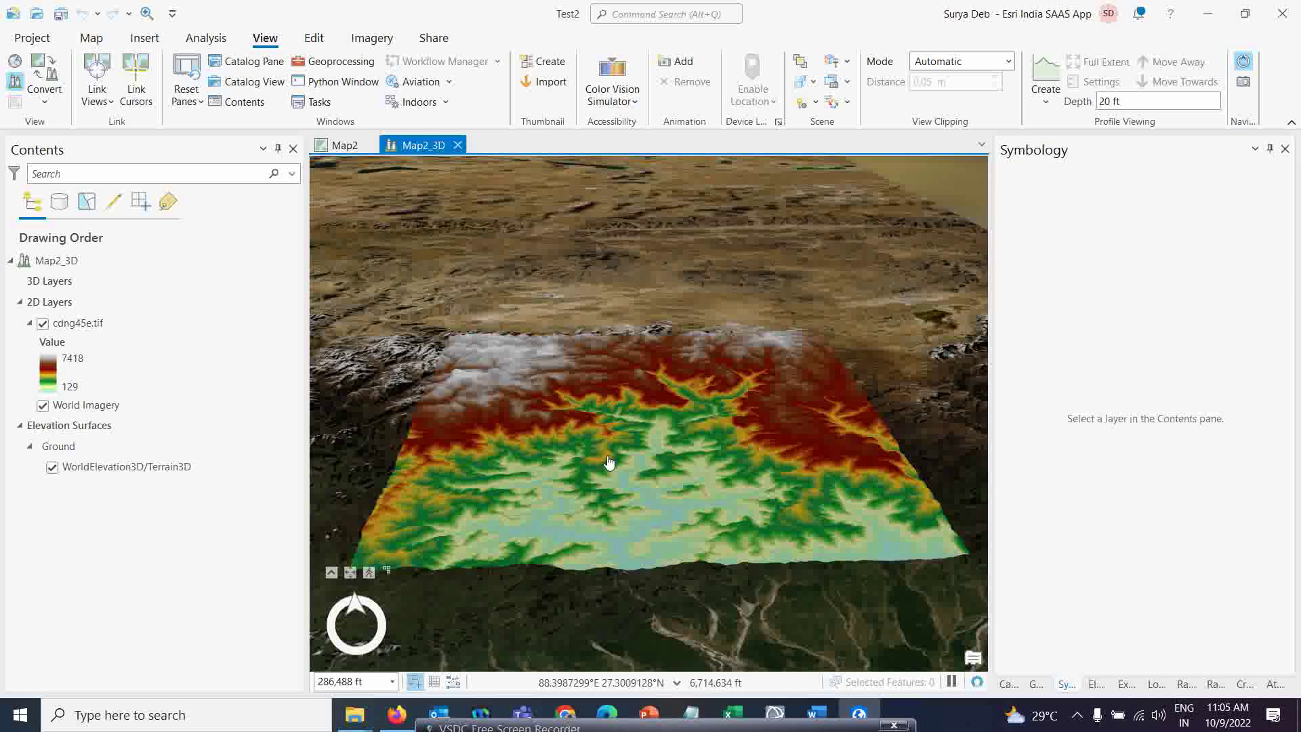
scroll(617, 449, "up", 5)
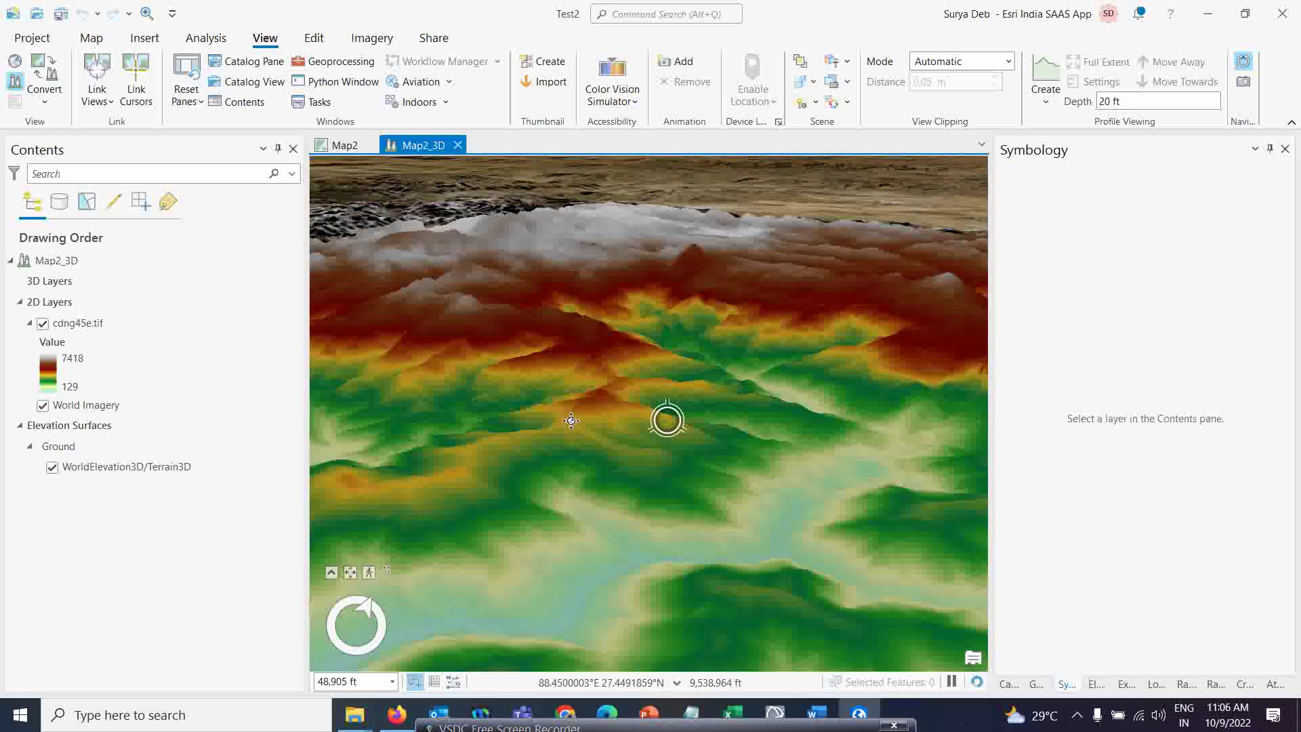
middle_click_drag(694, 426, 607, 357)
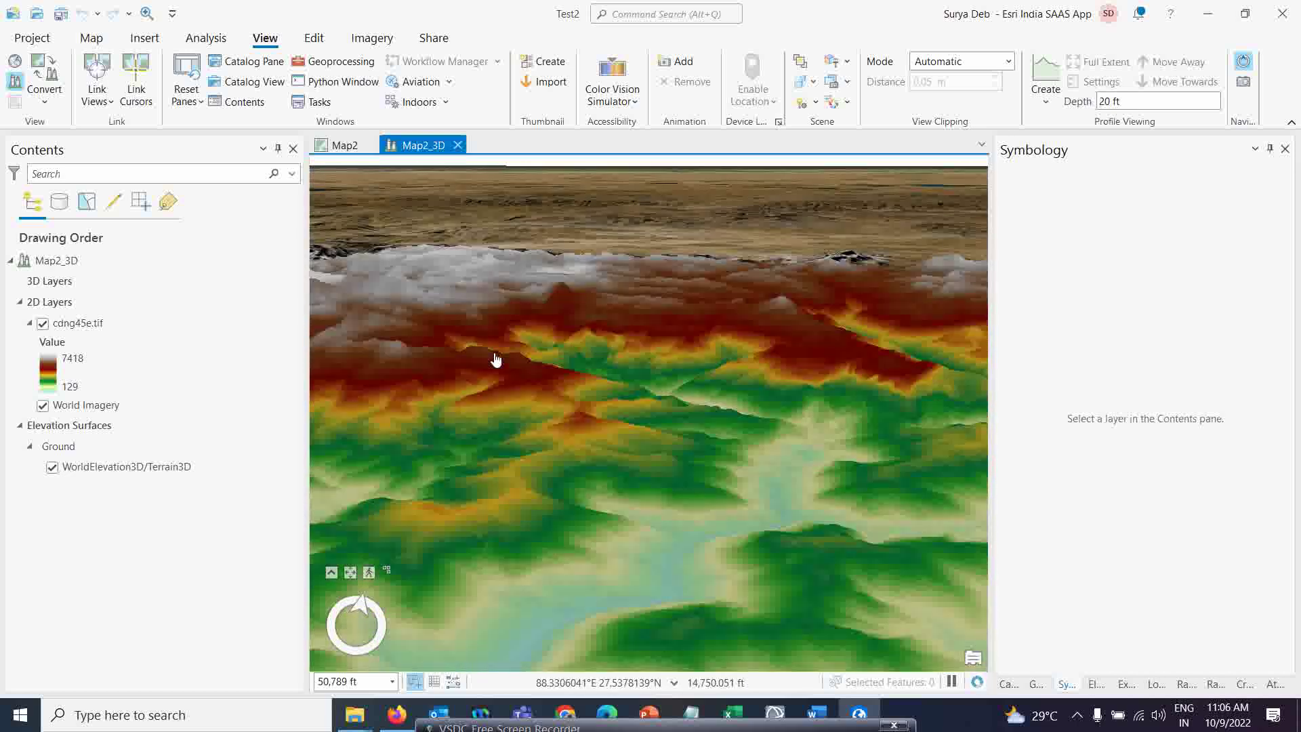
Change the 3D scene's basemap to Imagery Hybrid.
left_click(90, 42)
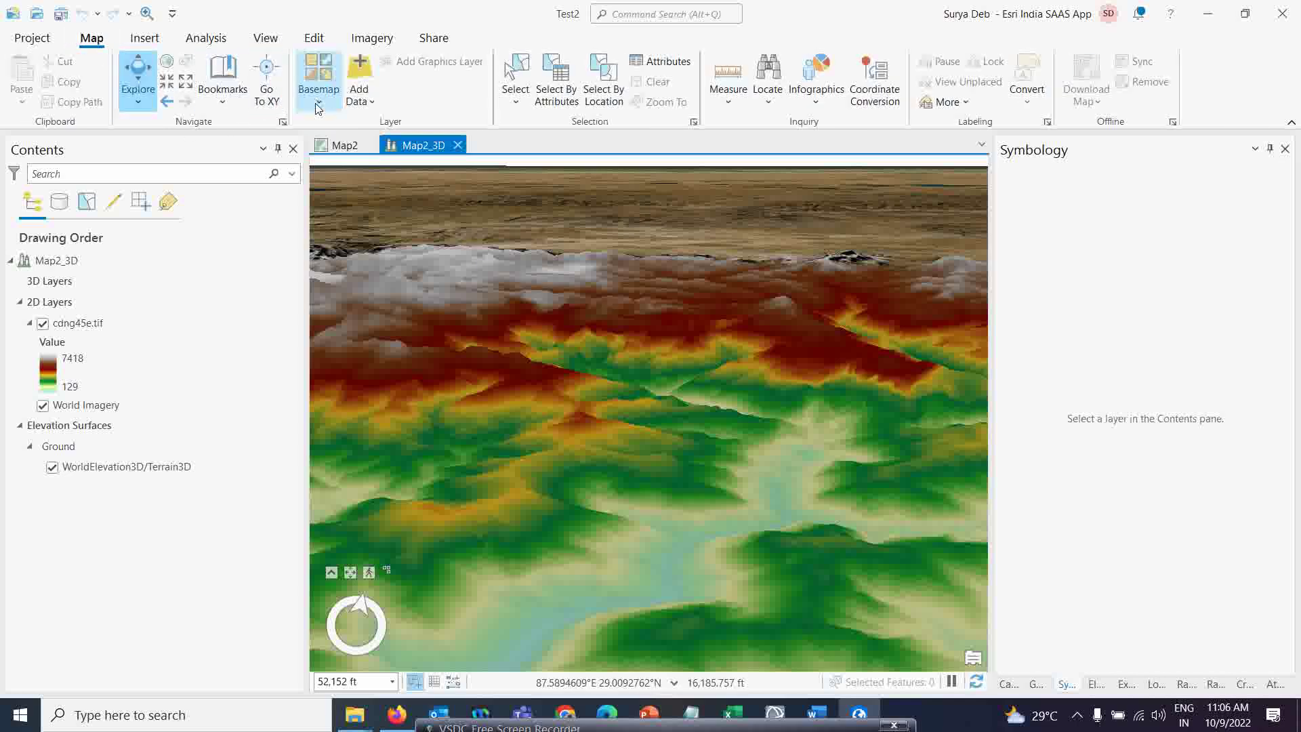
left_click(332, 106)
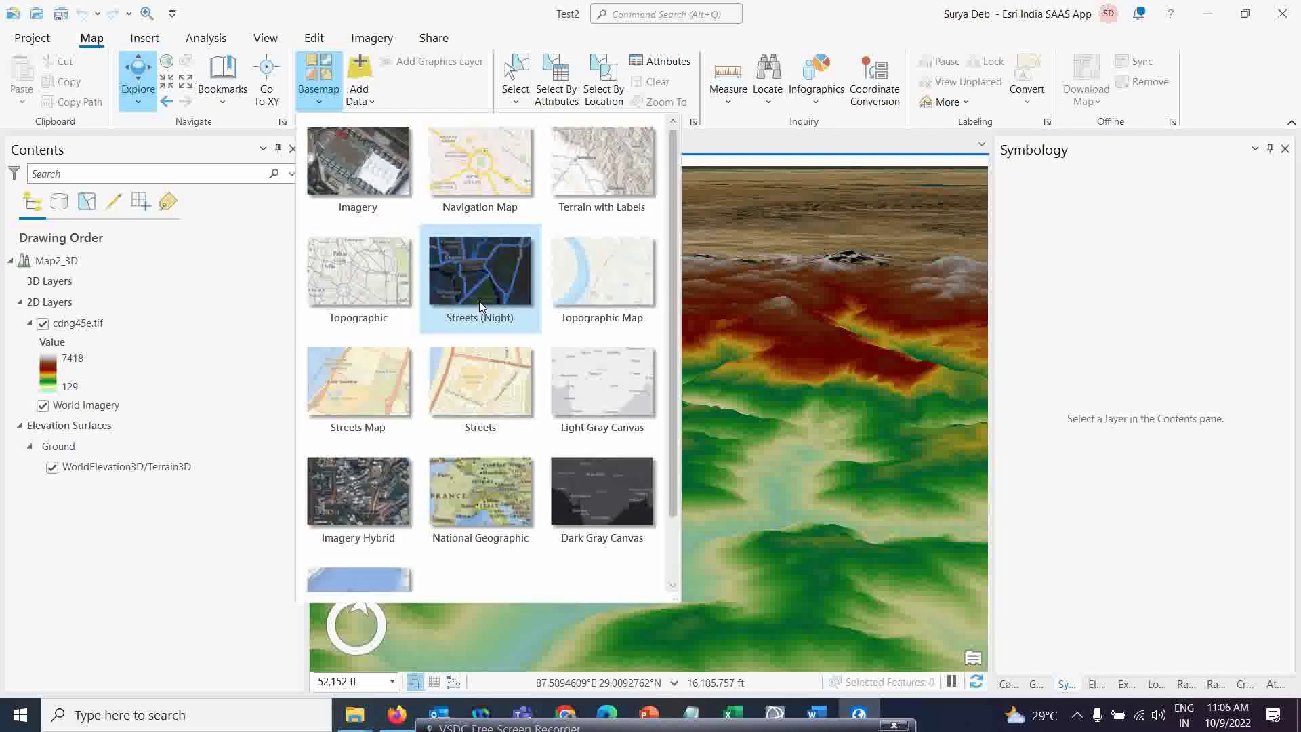
scroll(485, 349, "down", 1)
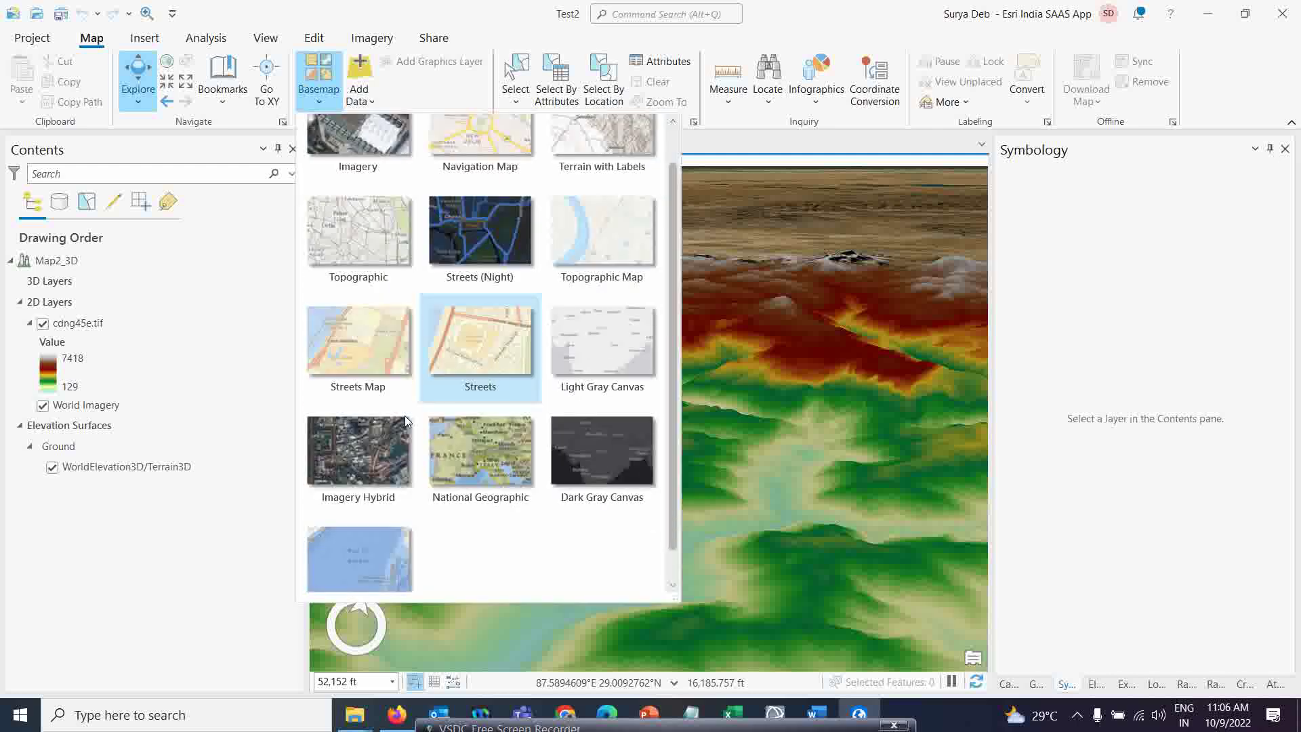
left_click(359, 467)
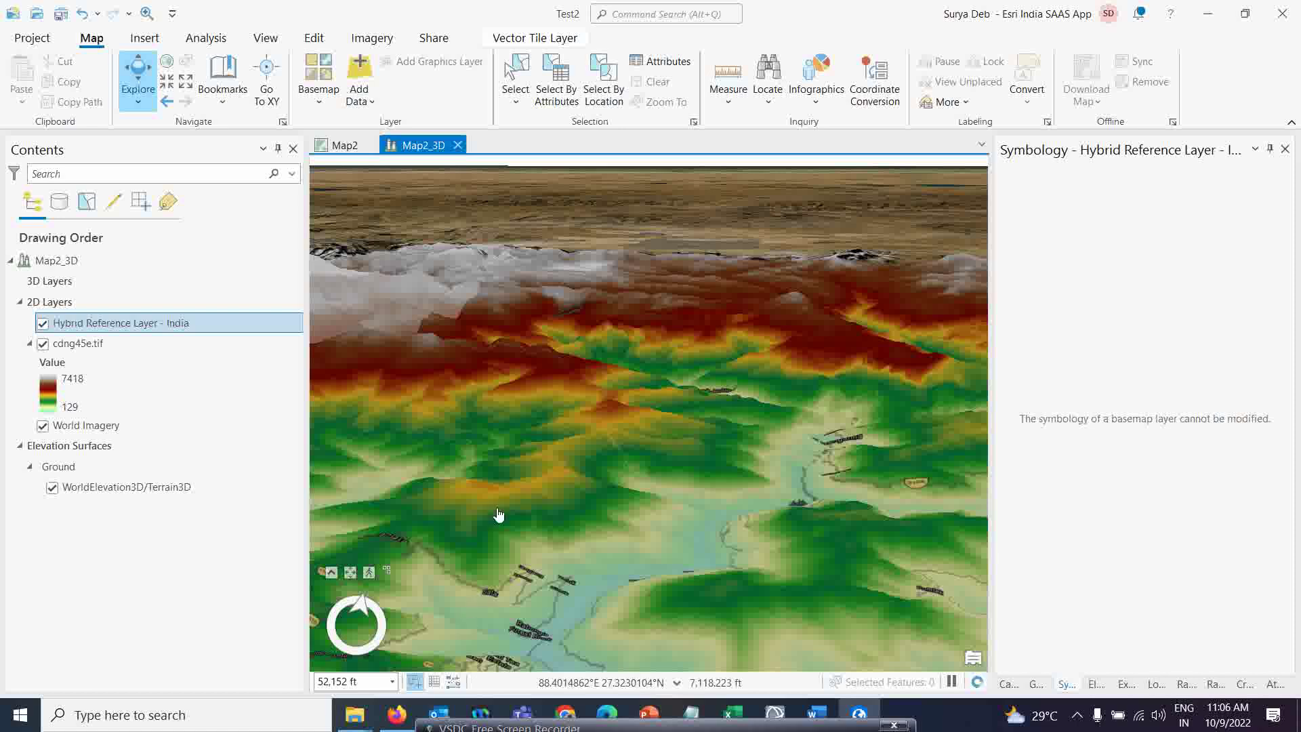
Examine the coloured 3D terrain with the place labels and roads draped over its valleys and ridges.
left_click_drag(619, 293, 605, 399)
scroll(624, 488, "up", 3)
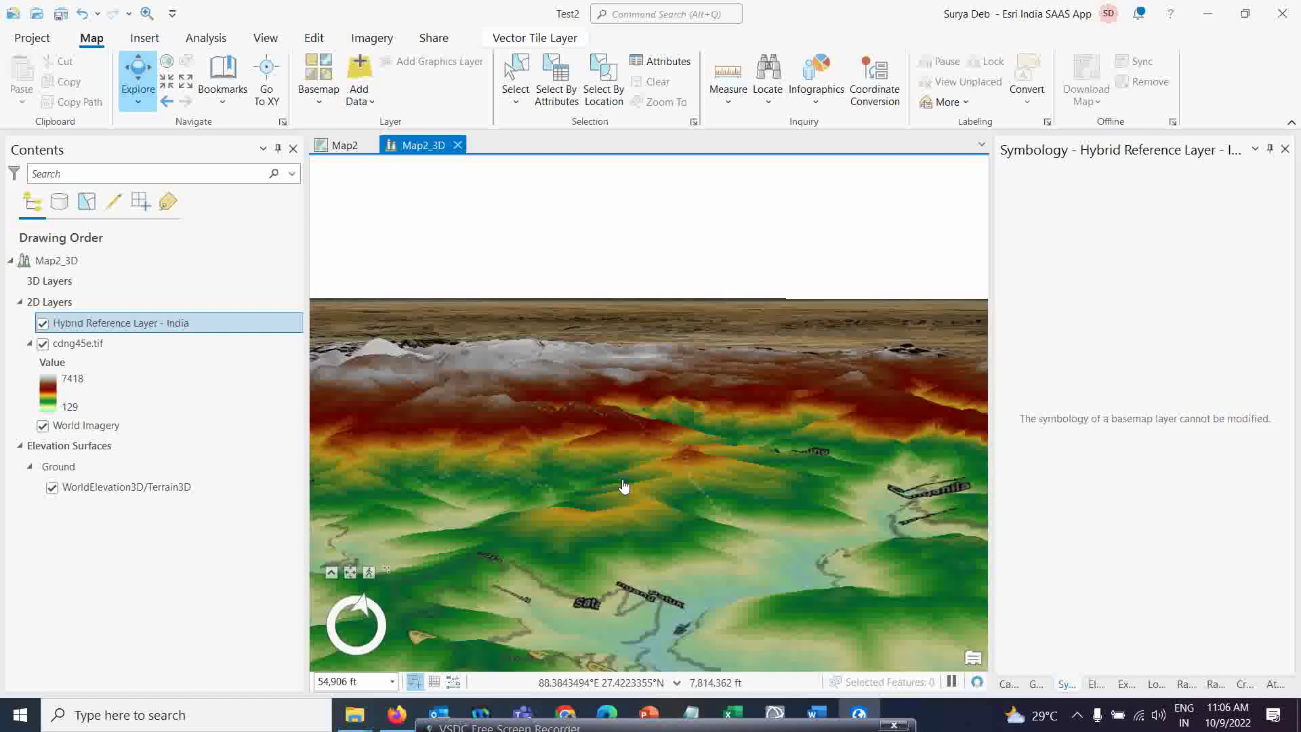
middle_click_drag(674, 480, 630, 502)
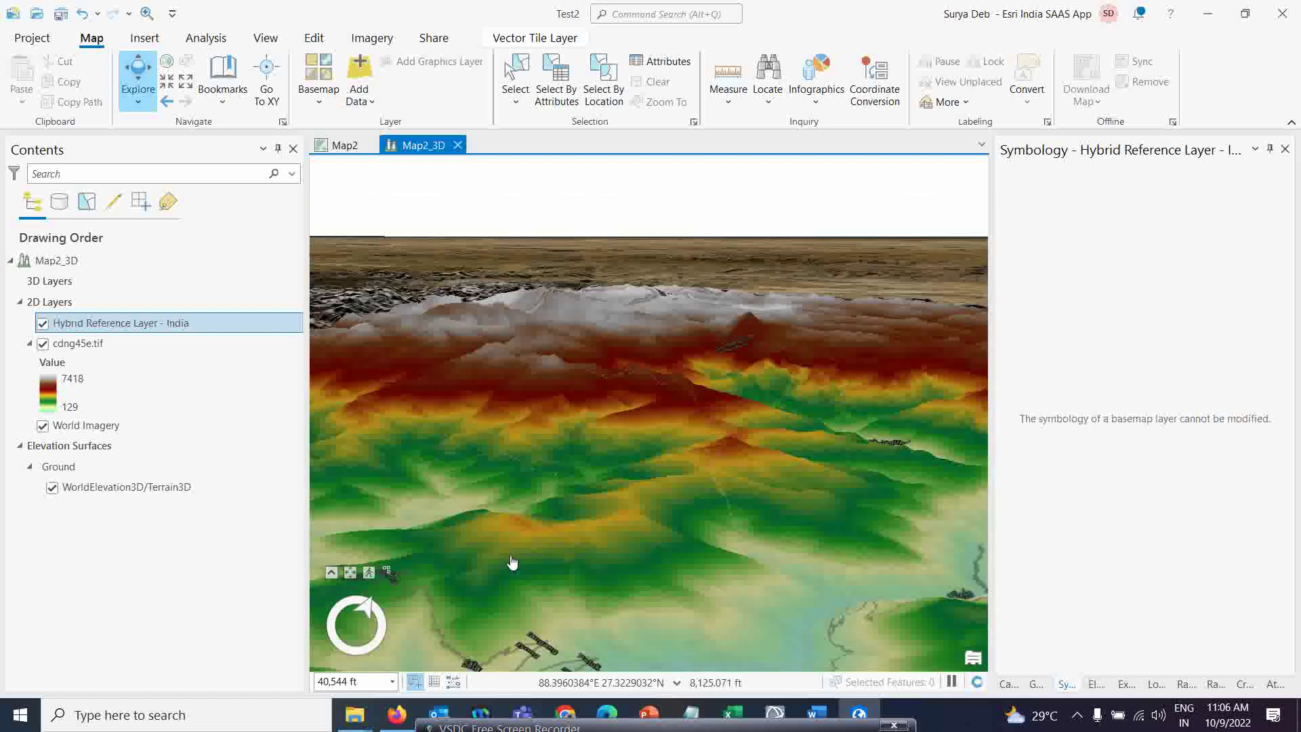
left_click_drag(630, 502, 749, 515)
middle_click_drag(487, 534, 481, 525)
left_click_drag(482, 526, 607, 524)
left_click_drag(458, 496, 511, 531)
scroll(509, 530, "up", 2)
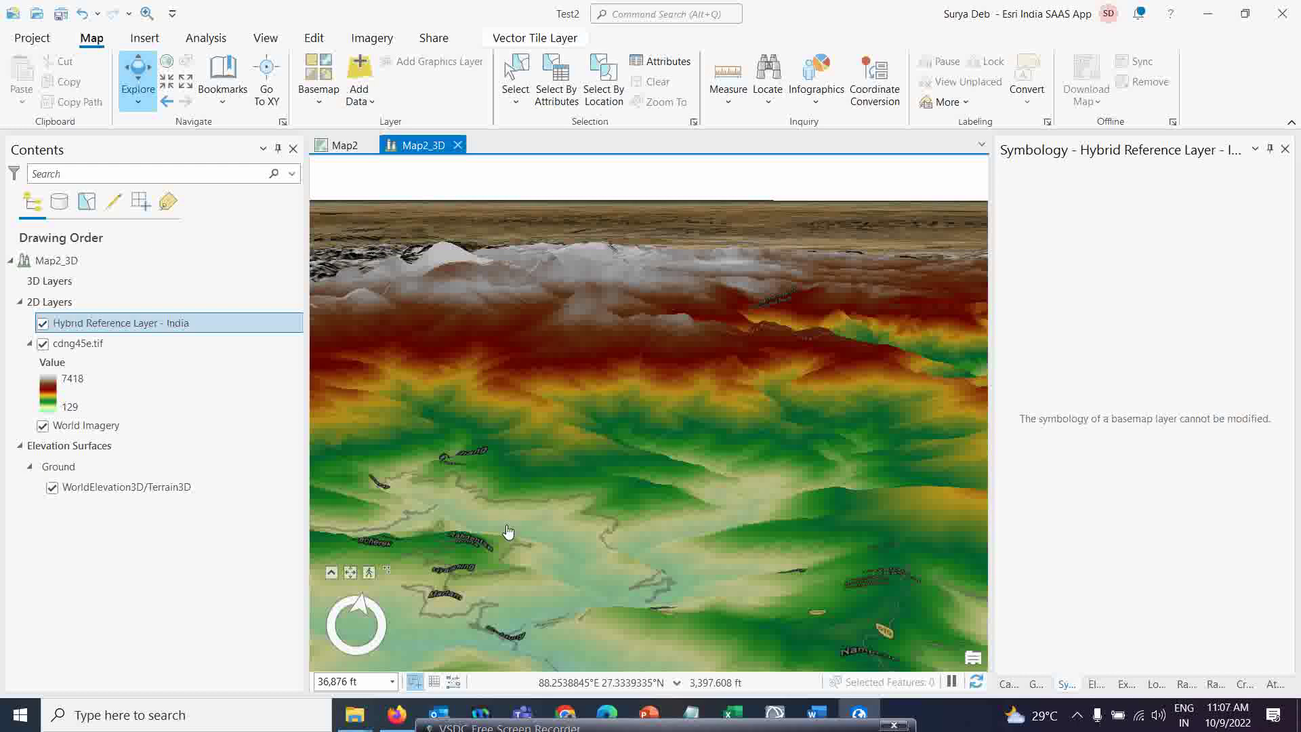
Dock the Map2_3D scene side by side with the Map2 2D view.
left_click(355, 149)
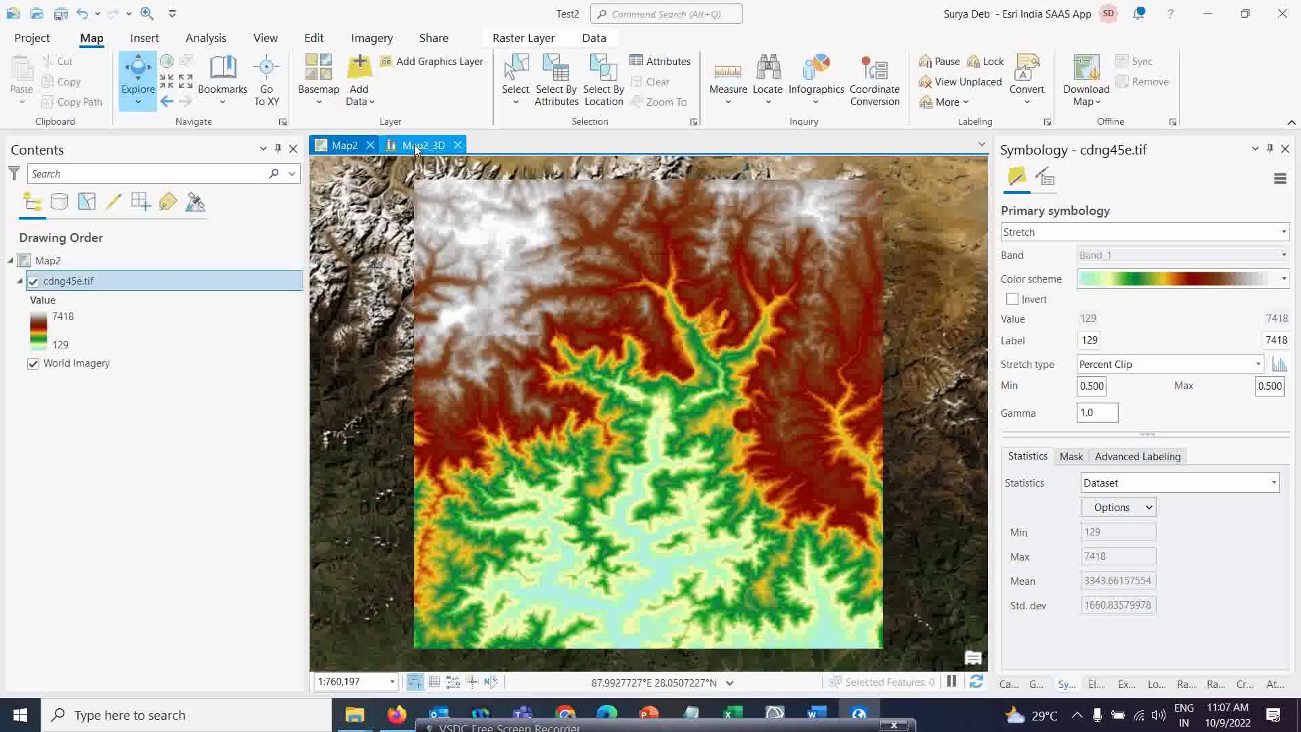
left_click(415, 146)
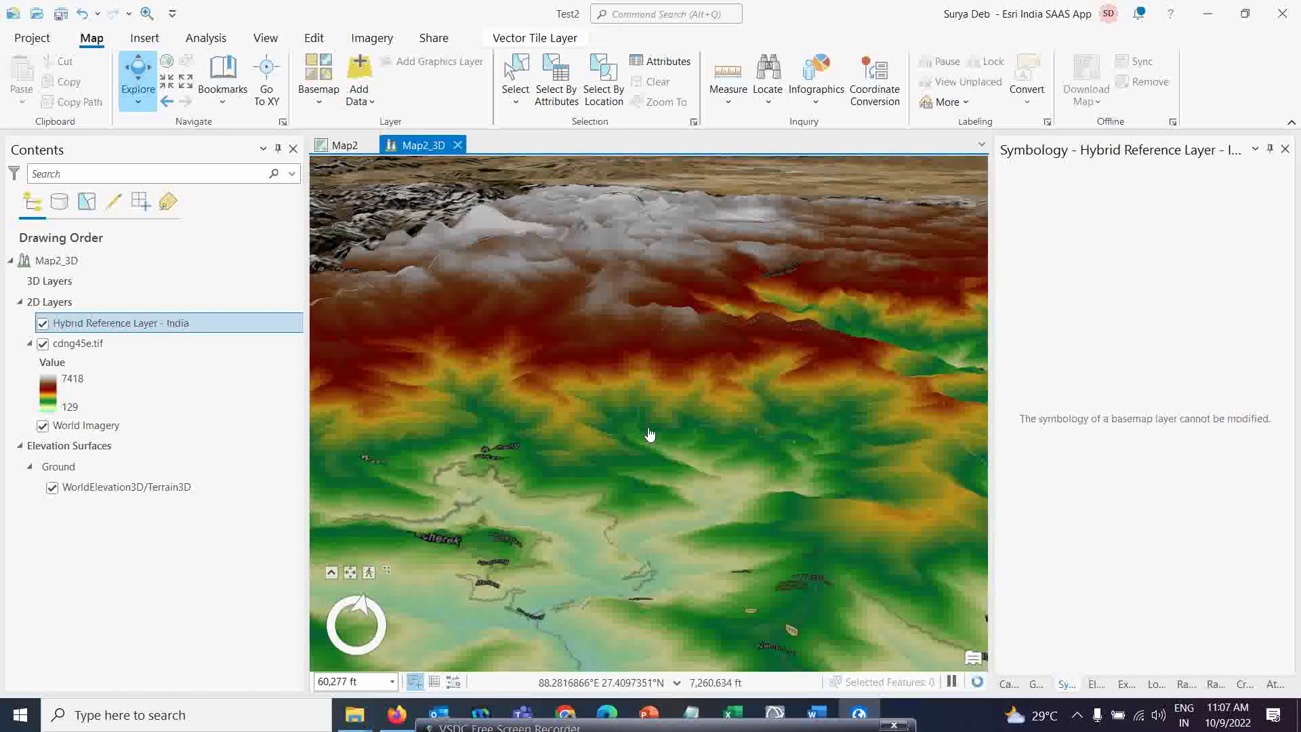
left_click_drag(596, 393, 660, 387)
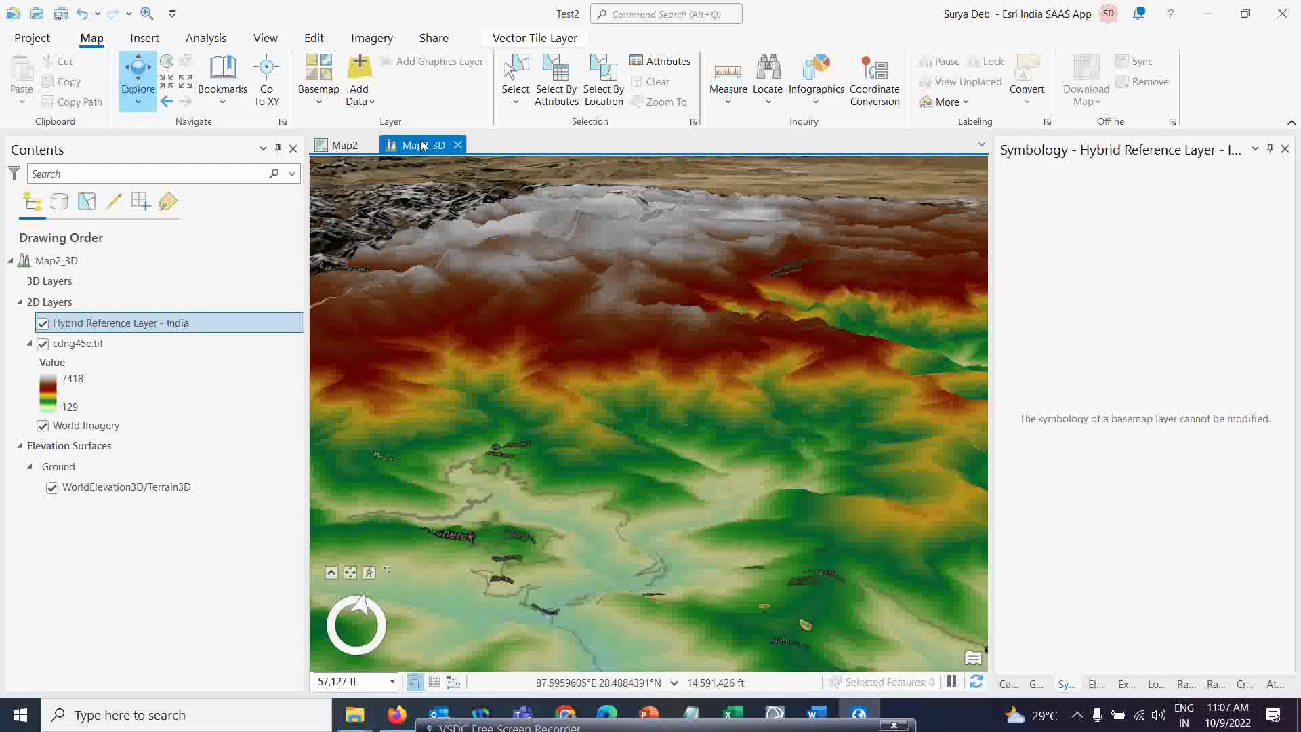
left_click_drag(422, 145, 689, 416)
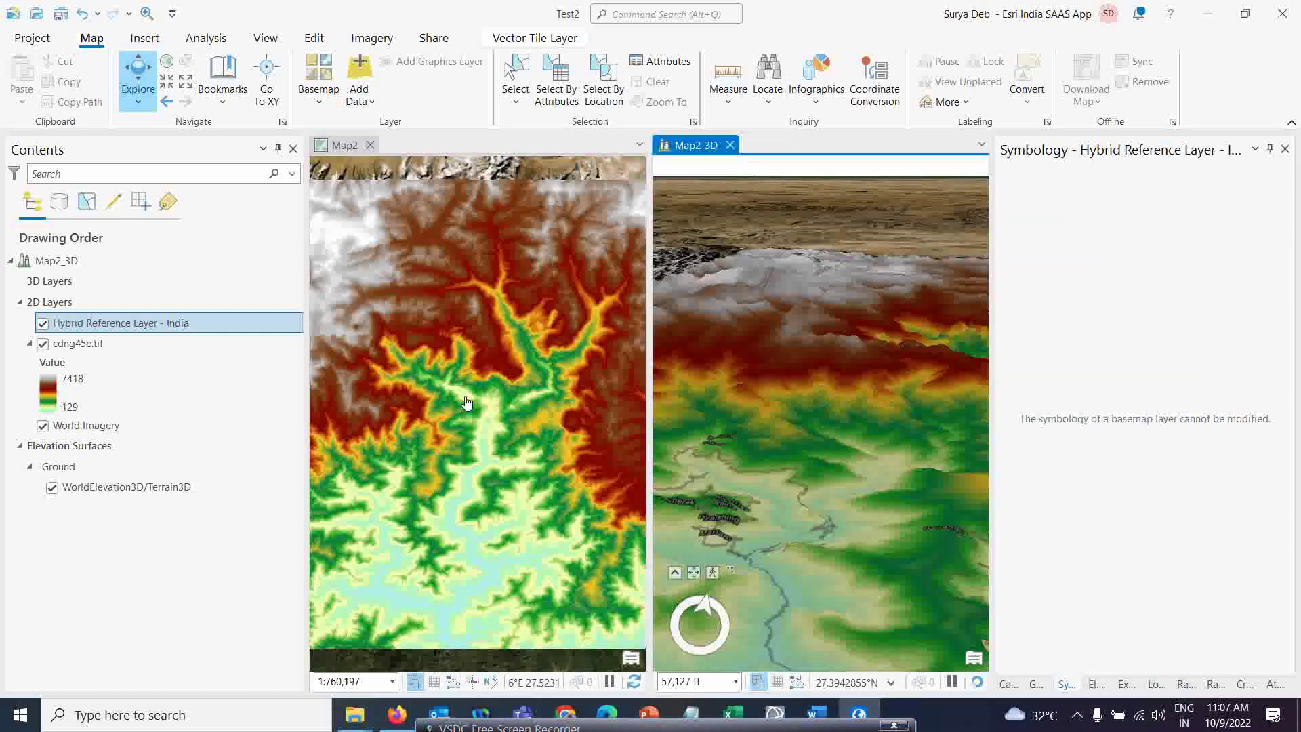
left_click_drag(437, 414, 490, 392)
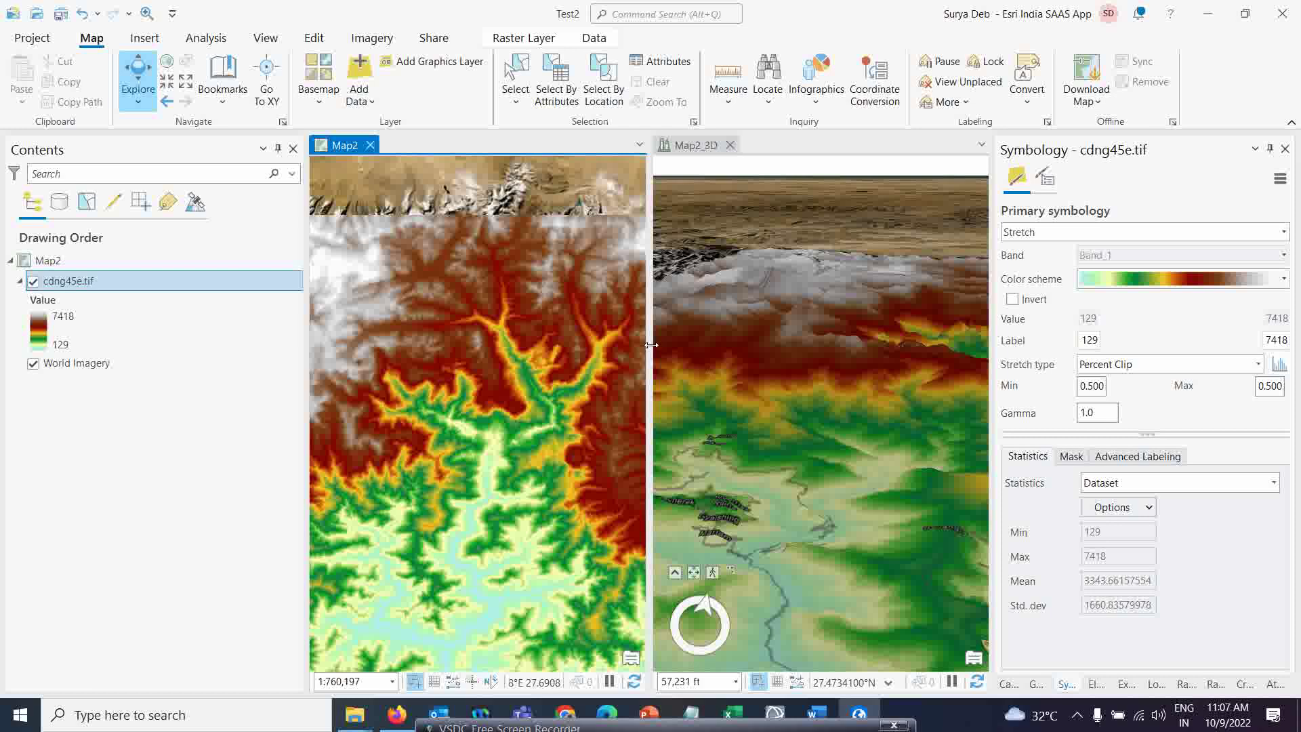
Link the 2D map and 3D scene views by Center And Scale, and test the link by zooming the 2D map.
left_click(268, 41)
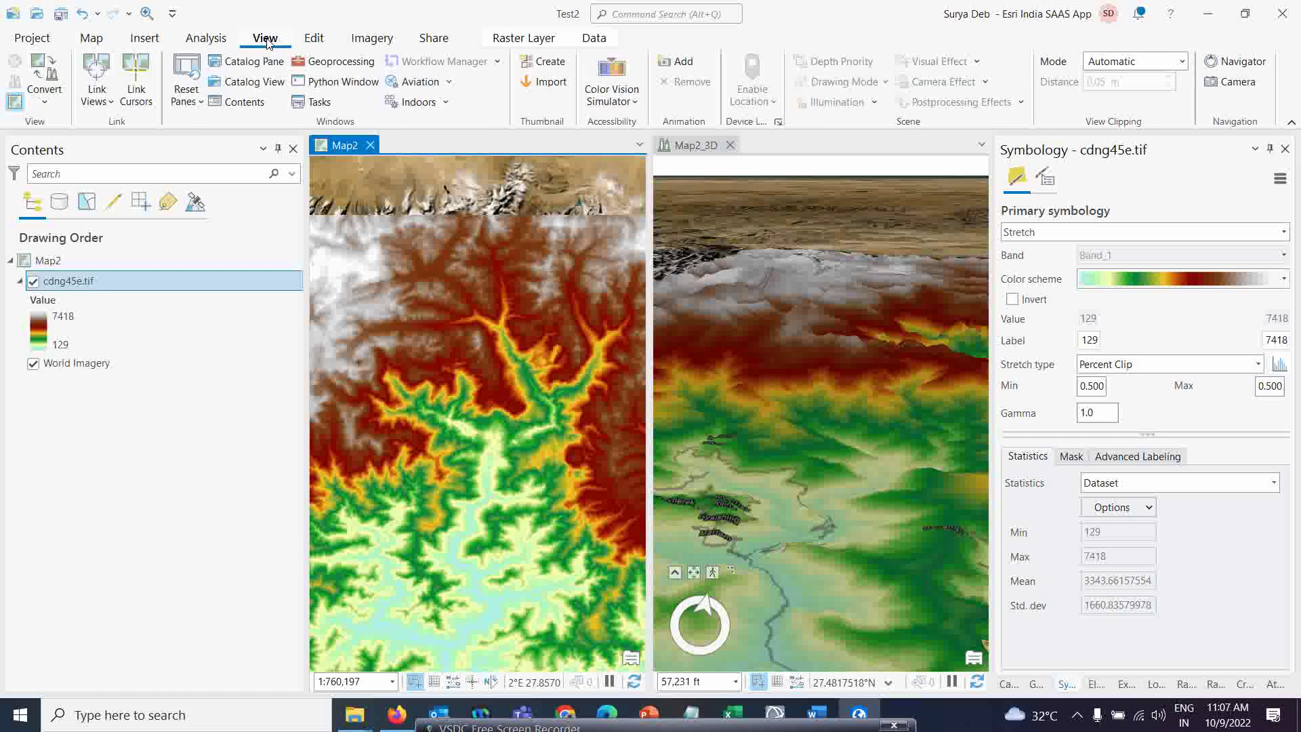
left_click(94, 102)
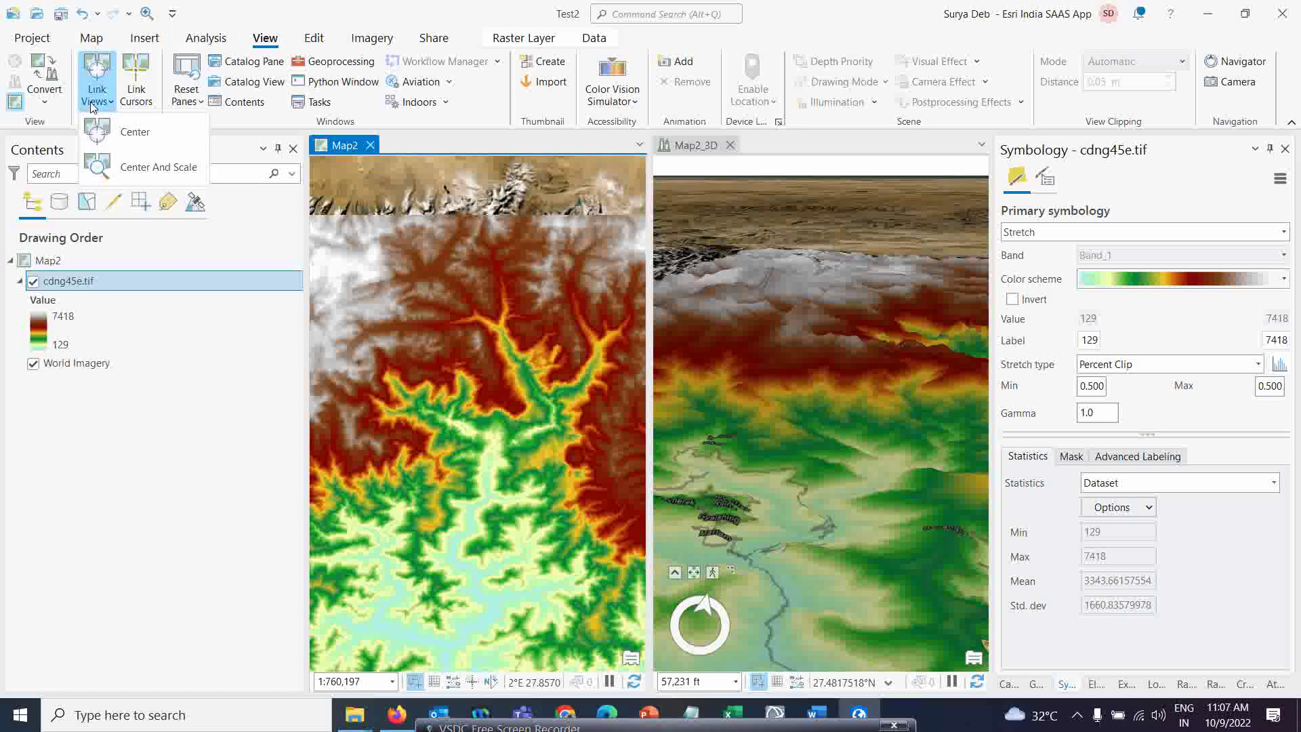
left_click(143, 169)
scroll(502, 462, "up", 1)
scroll(503, 462, "up", 3)
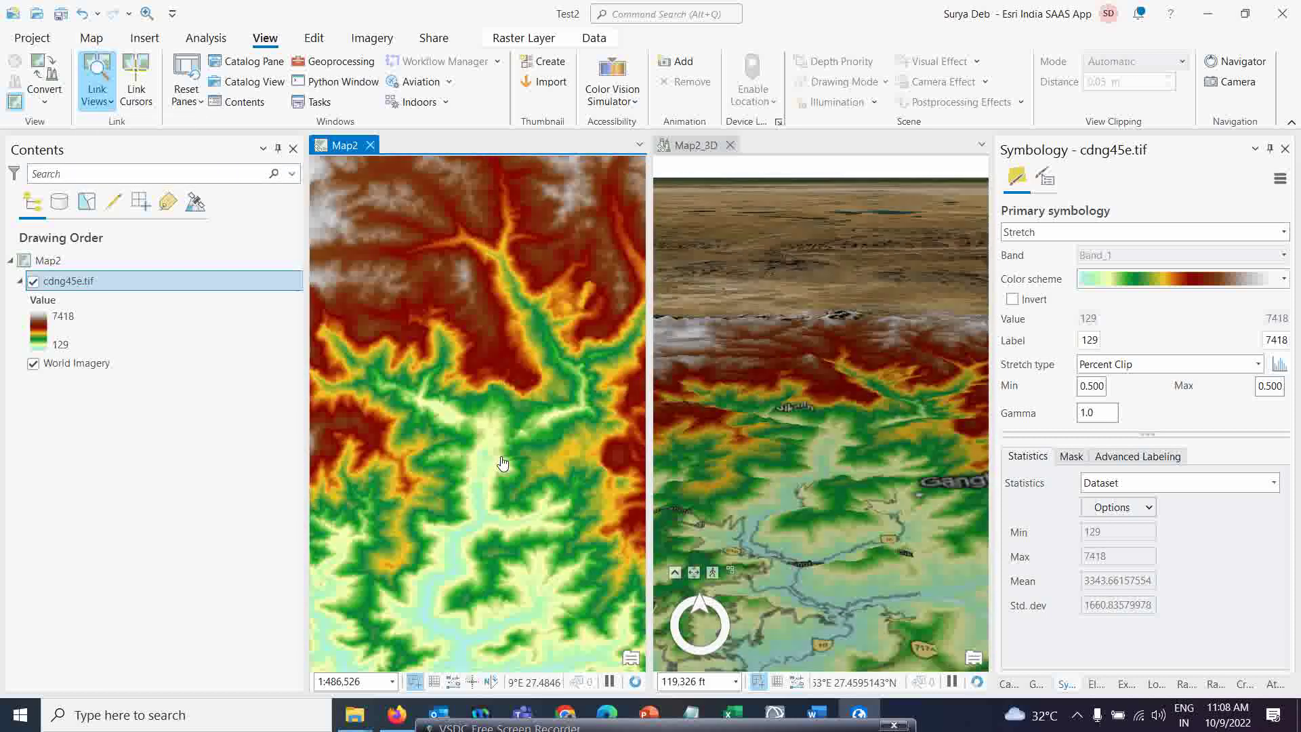
scroll(502, 462, "down", 2)
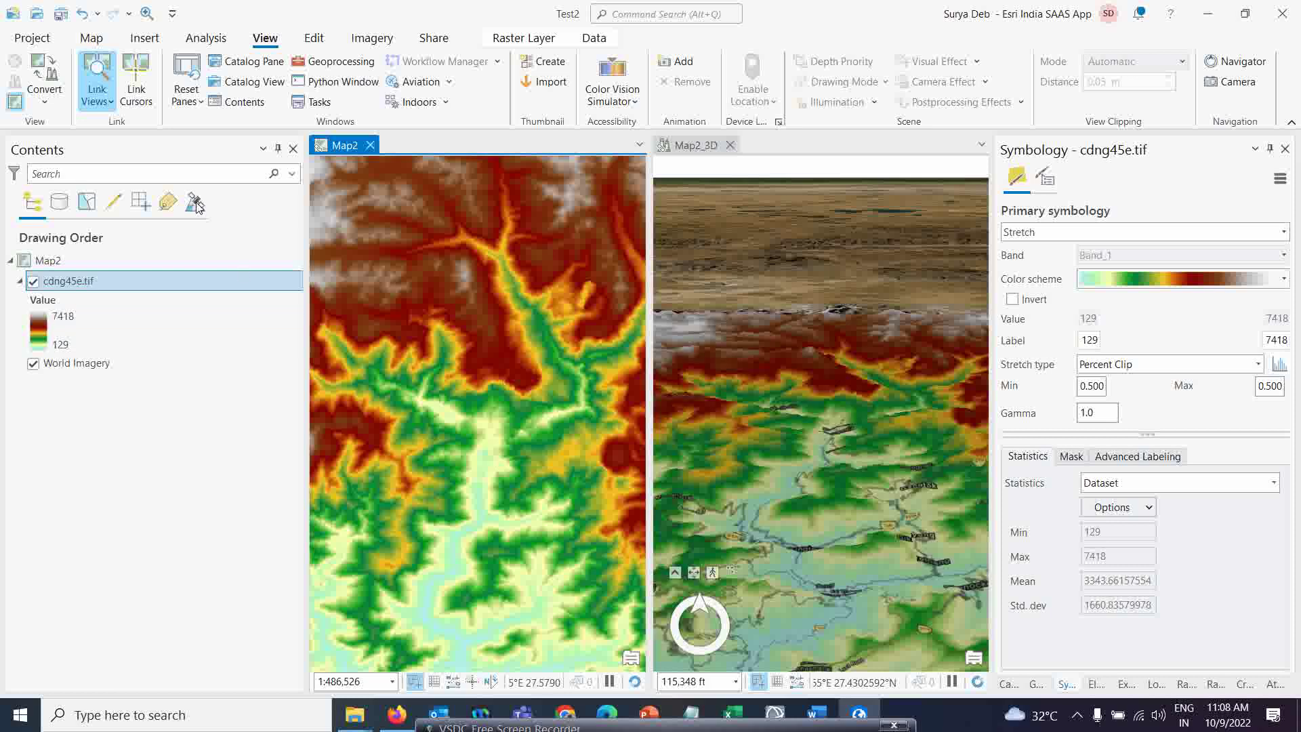
Link the cursors of the 2D map and 3D scene, and check the matching location along the central valley.
left_click(138, 79)
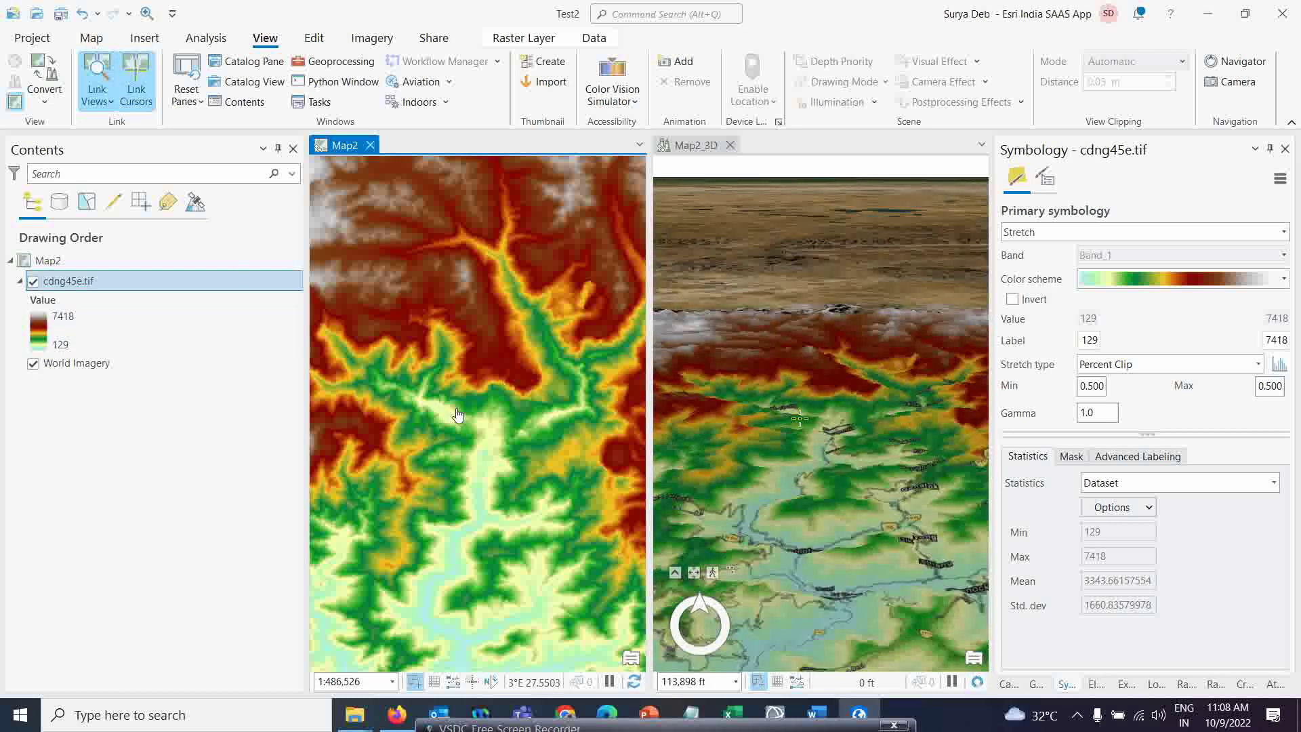
left_click_drag(482, 426, 468, 439)
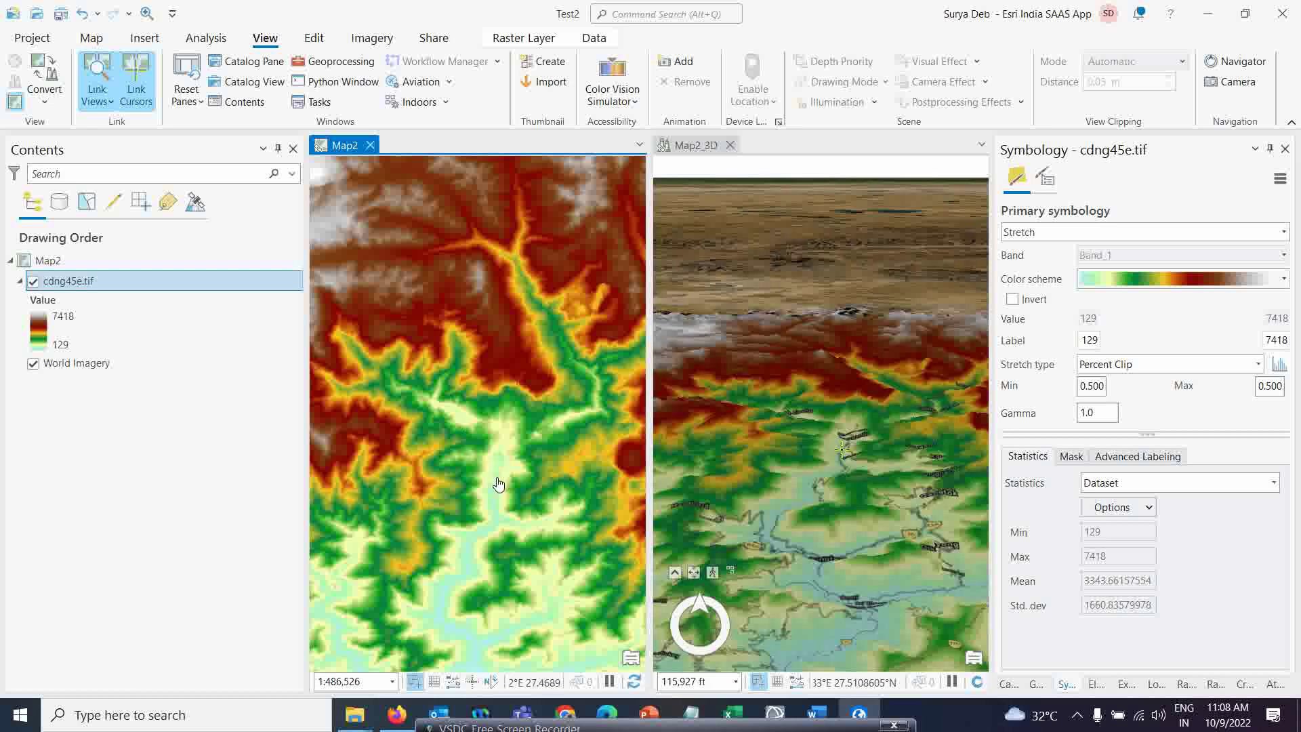
scroll(495, 491, "up", 2)
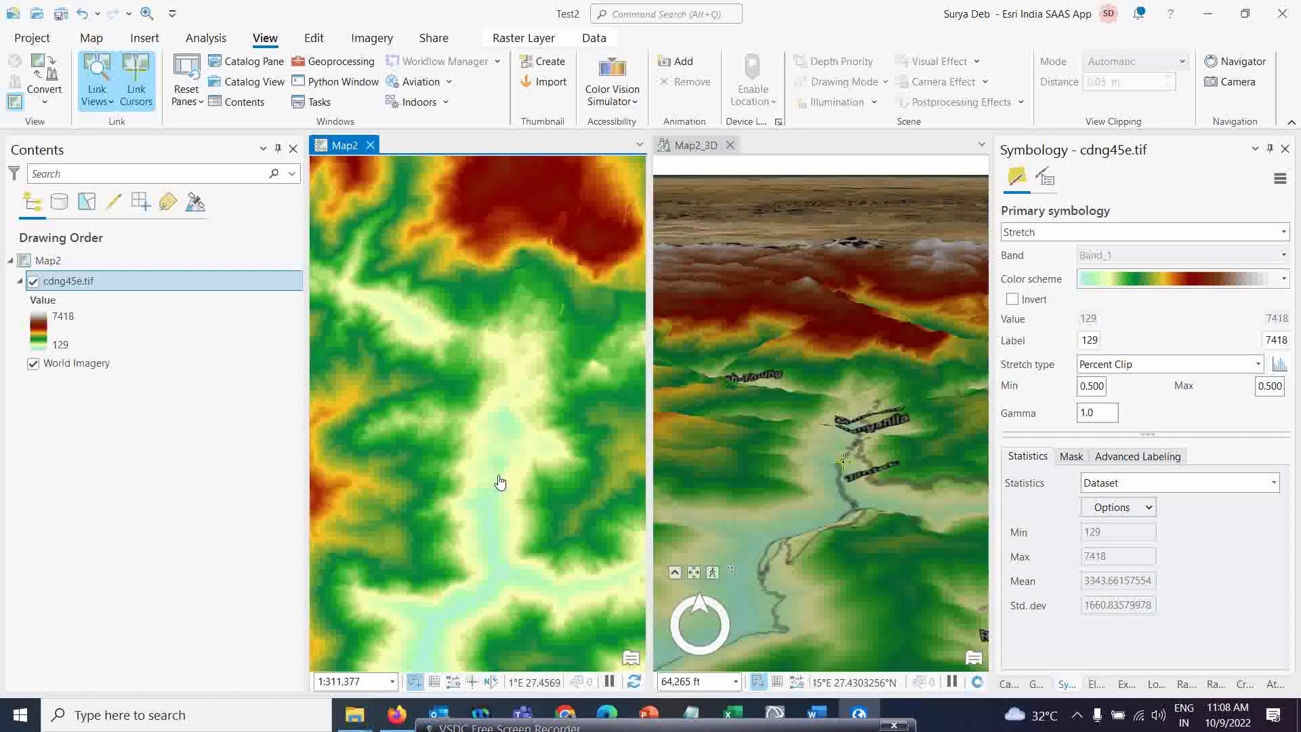
Examine a side valley closely in the linked 2D map and 3D scene, comparing both views at close and wide scales.
scroll(499, 482, "up", 2)
mouse_move(491, 486)
left_mouse_down()
mouse_move(514, 436)
mouse_move(530, 453)
mouse_move(514, 480)
mouse_move(479, 473)
mouse_move(496, 479)
left_mouse_up()
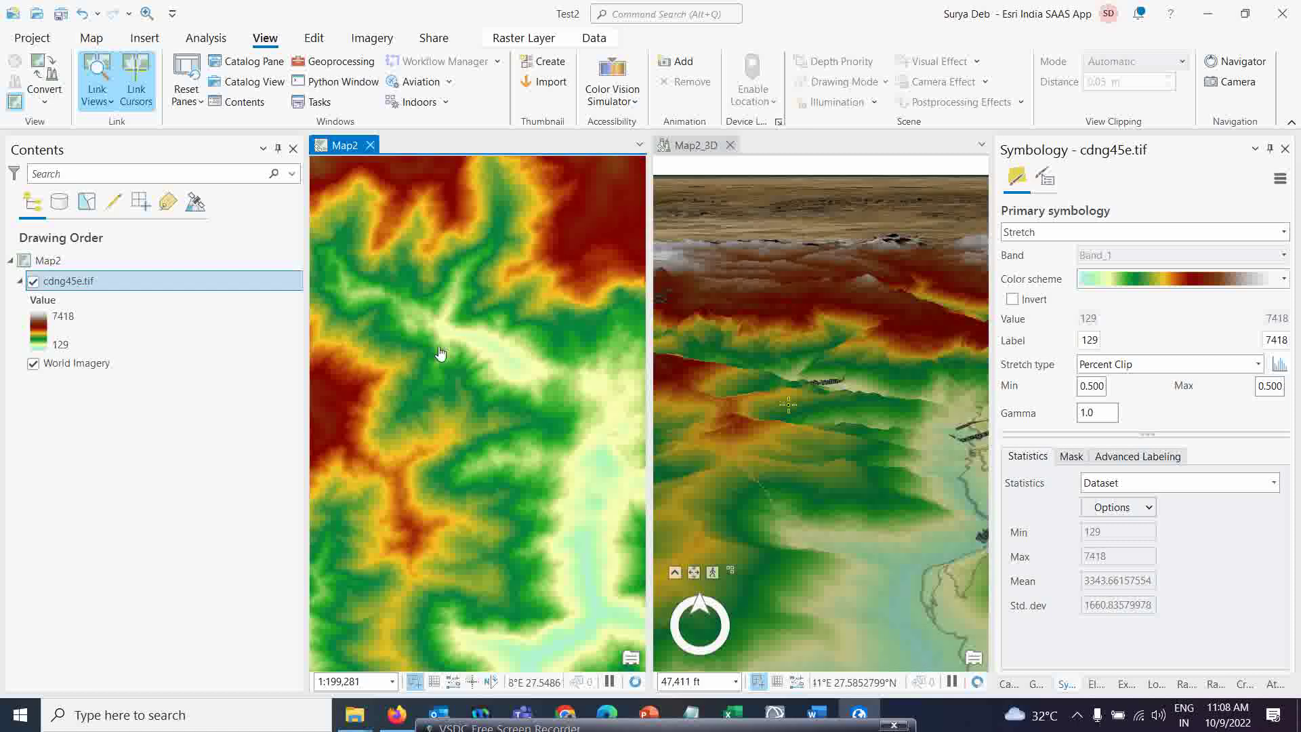
left_click_drag(445, 334, 461, 517)
scroll(450, 359, "up", 3)
scroll(447, 479, "up", 3)
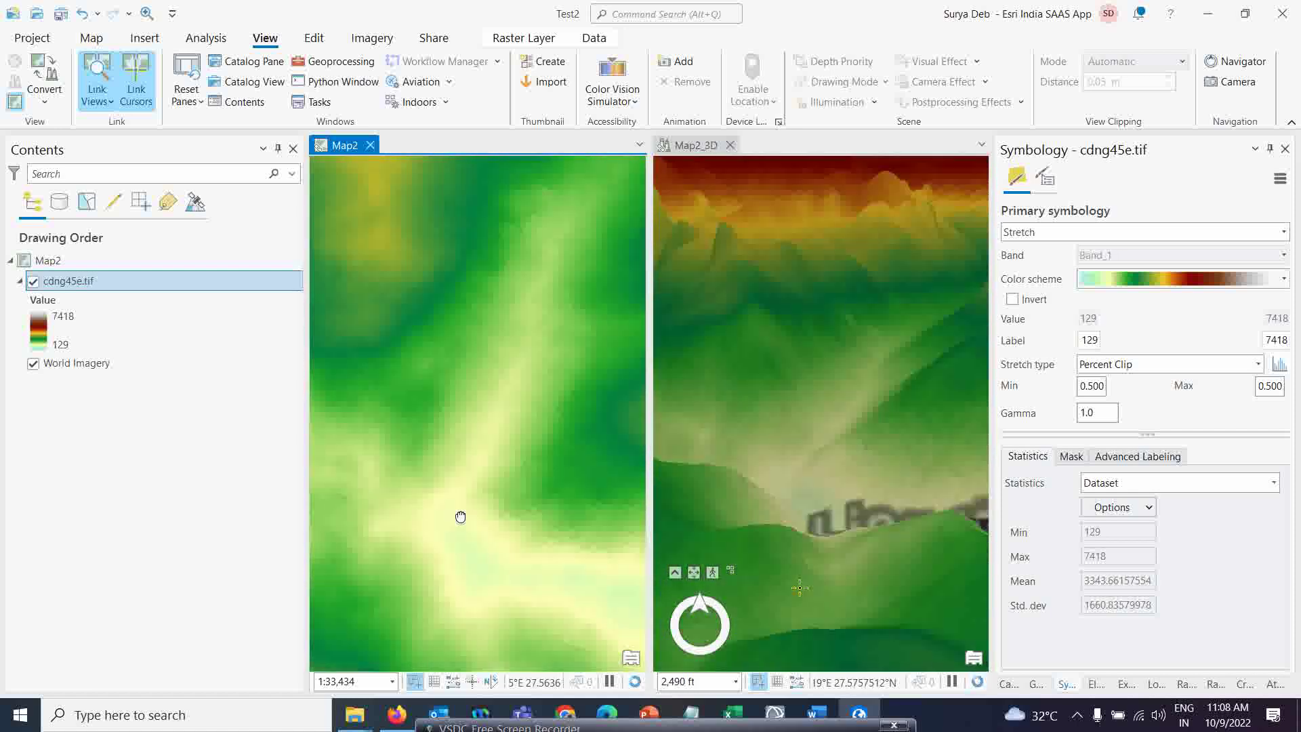
scroll(442, 570, "up", 2)
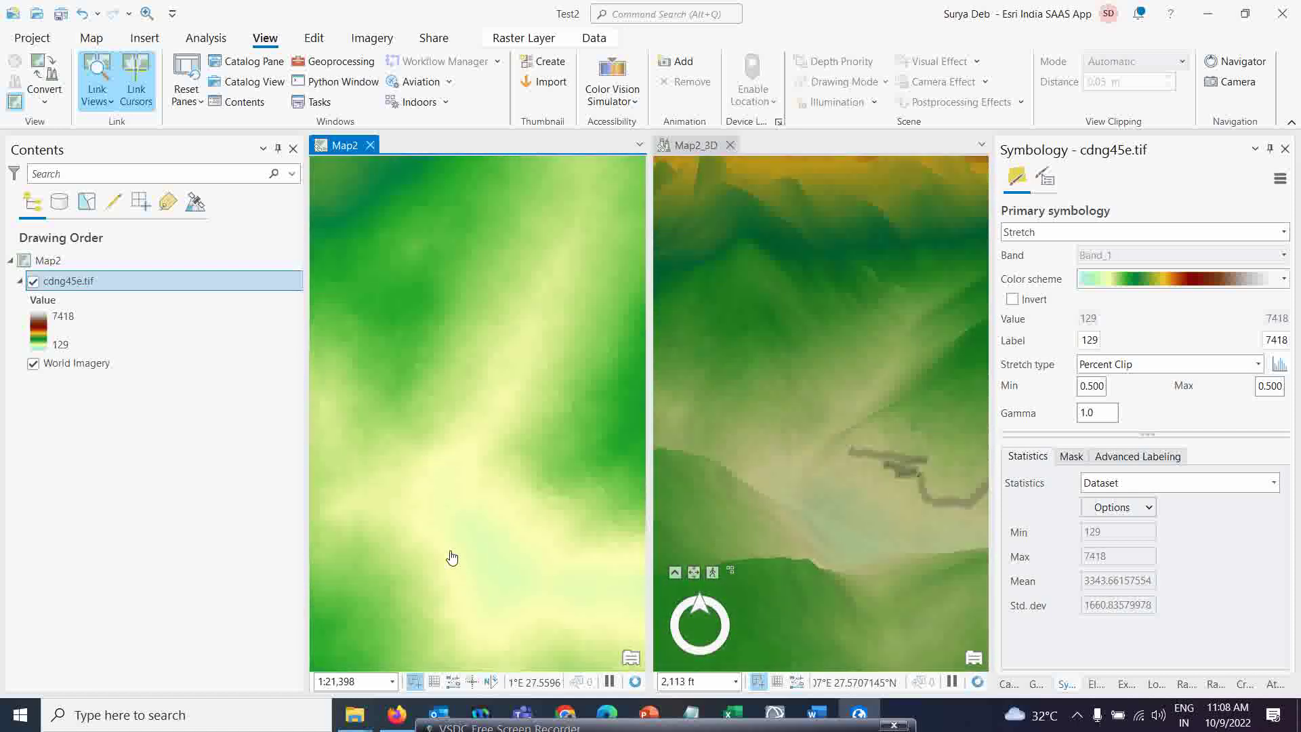
scroll(450, 556, "up", 1)
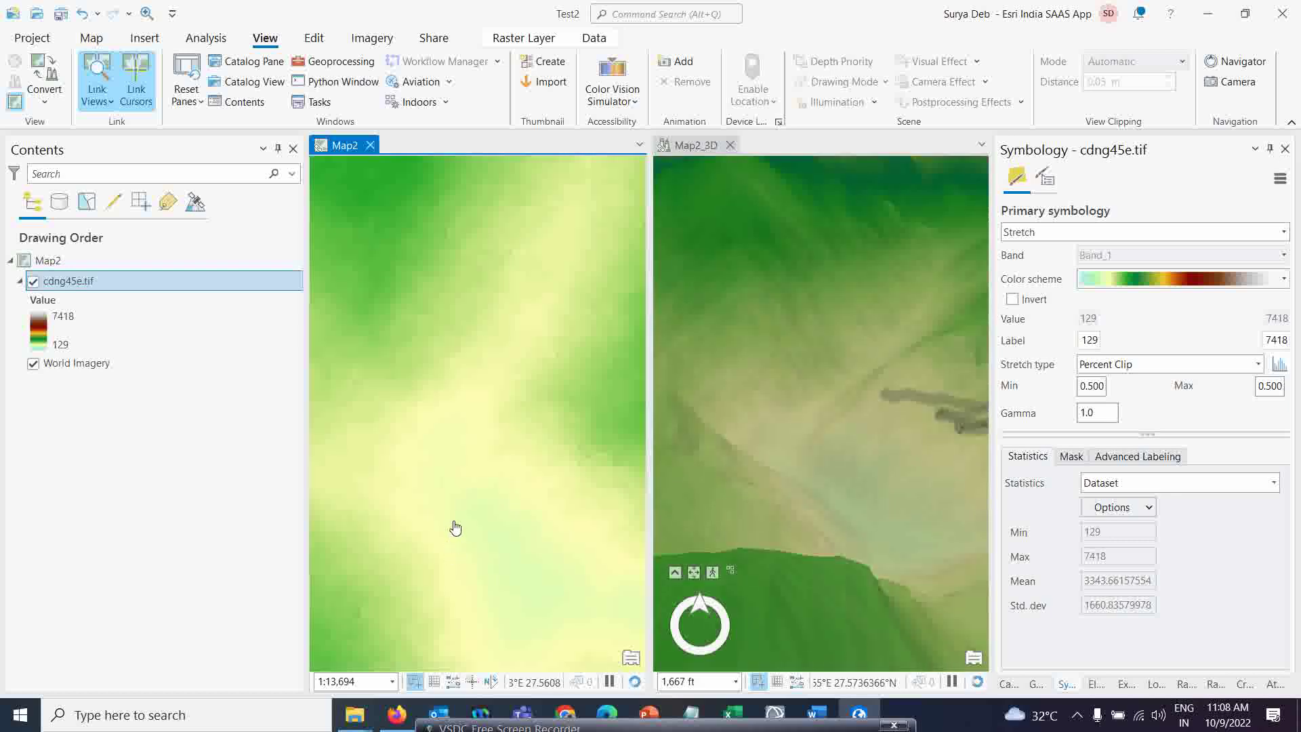
scroll(457, 522, "up", 1)
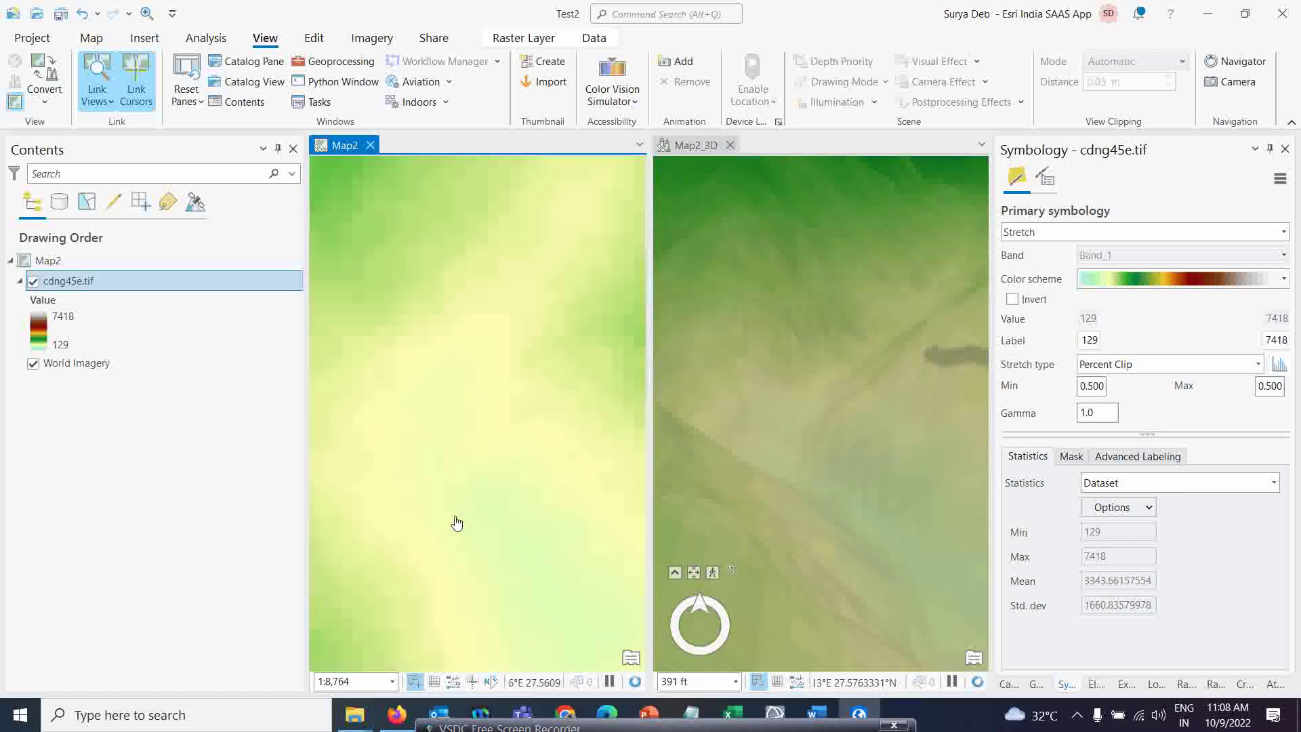
scroll(459, 494, "down", 2)
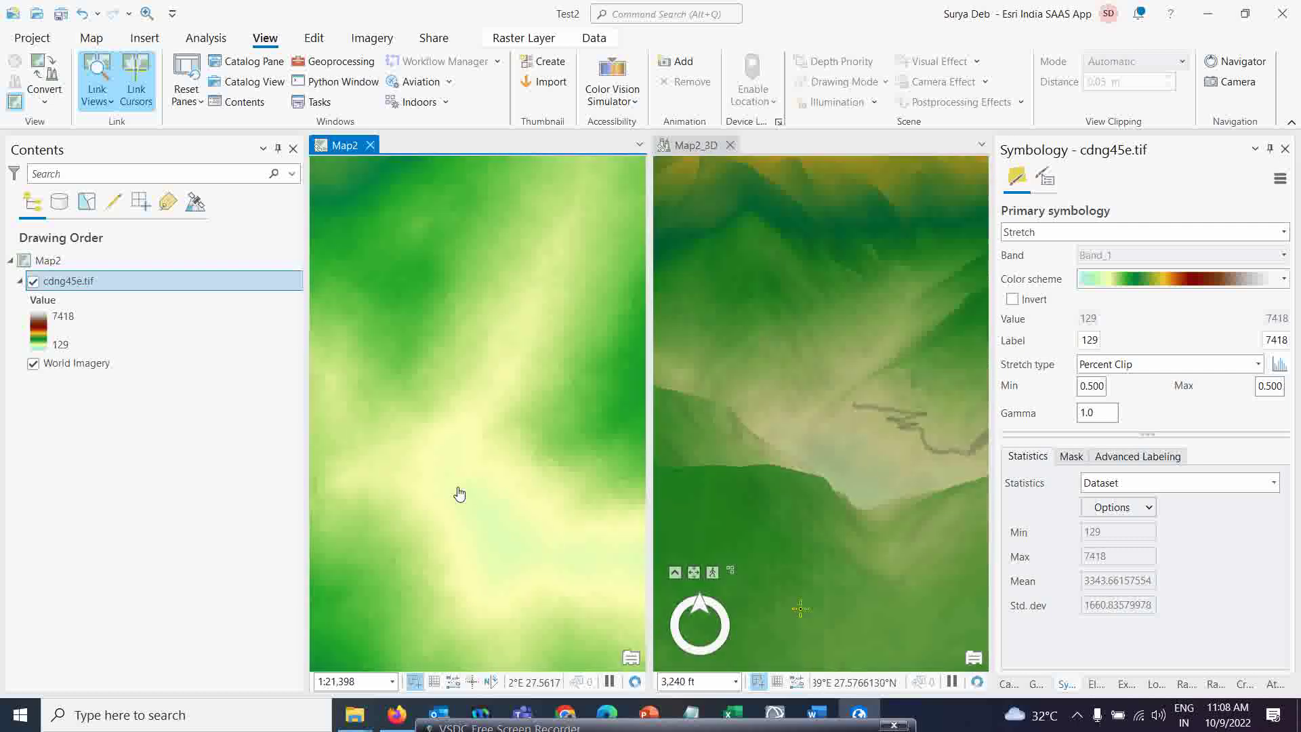
scroll(459, 494, "down", 3)
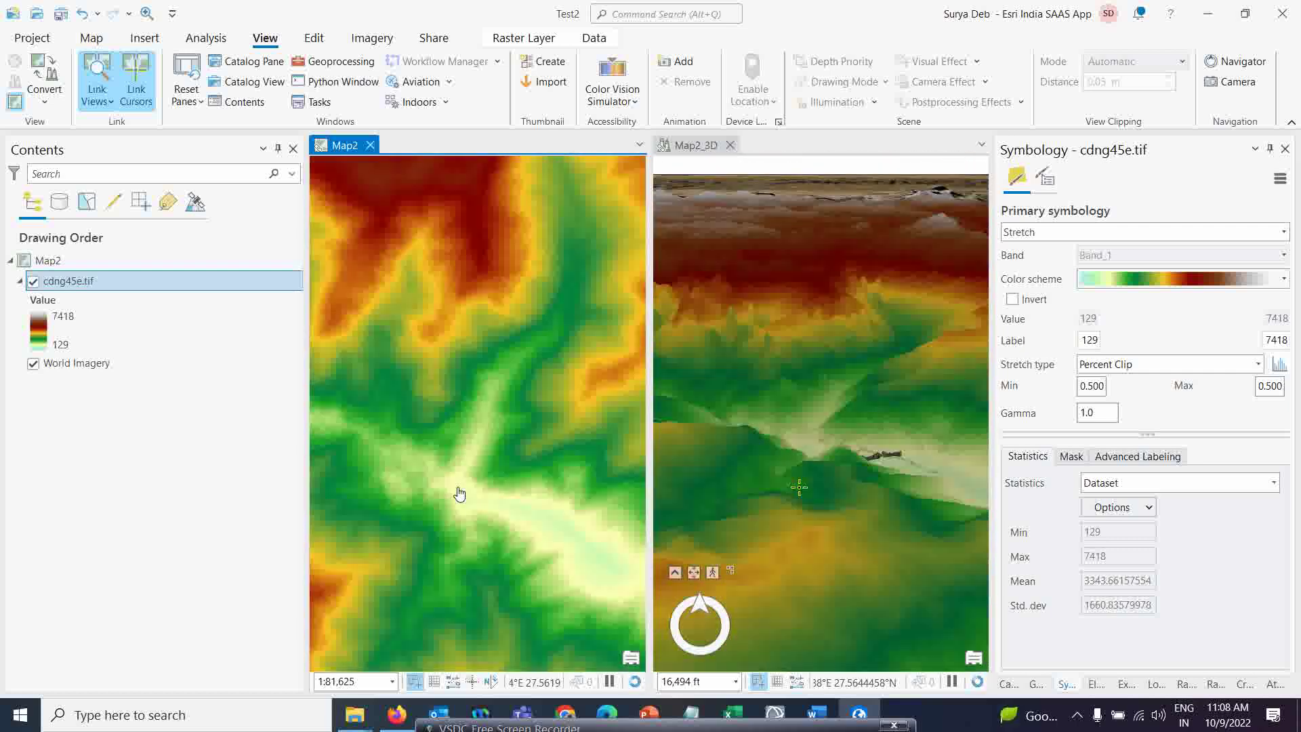
scroll(460, 494, "down", 3)
left_click_drag(498, 515, 508, 441)
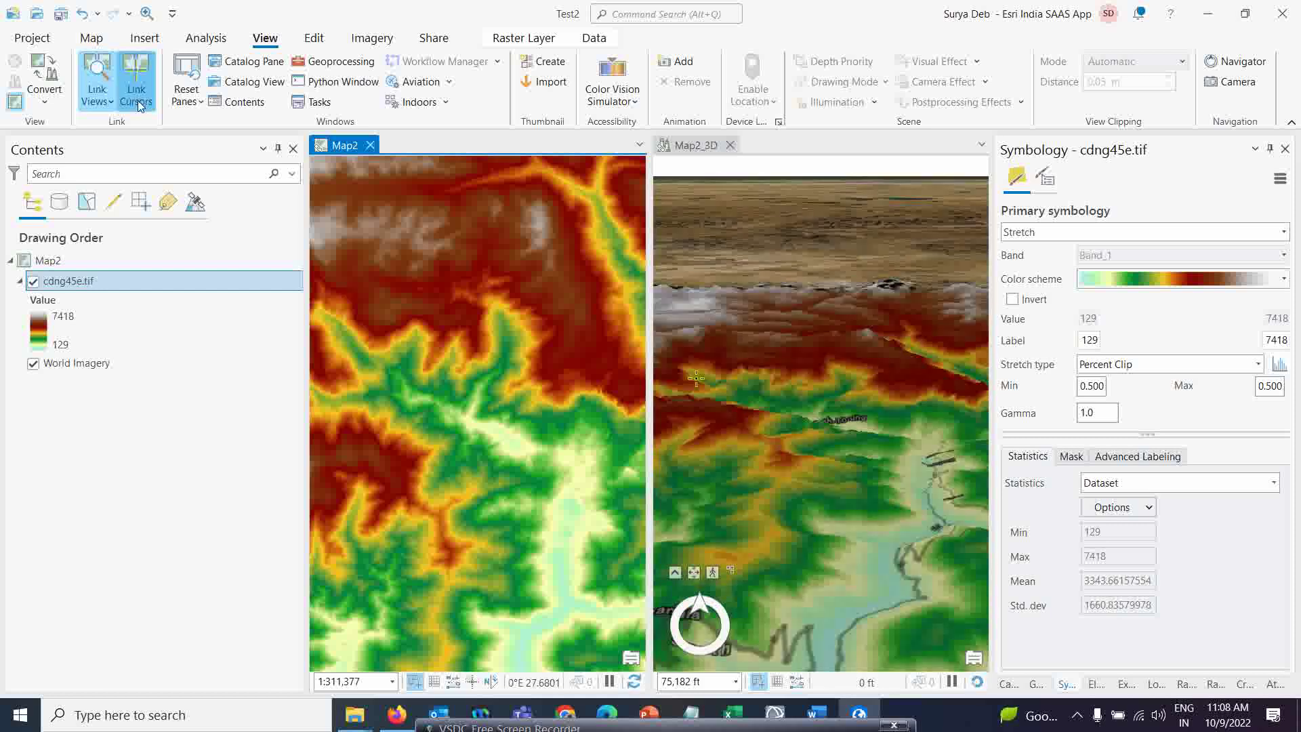
Unlink the cursors and the views, and dock the Map2_3D scene back into the same tab group as Map2.
left_click(138, 100)
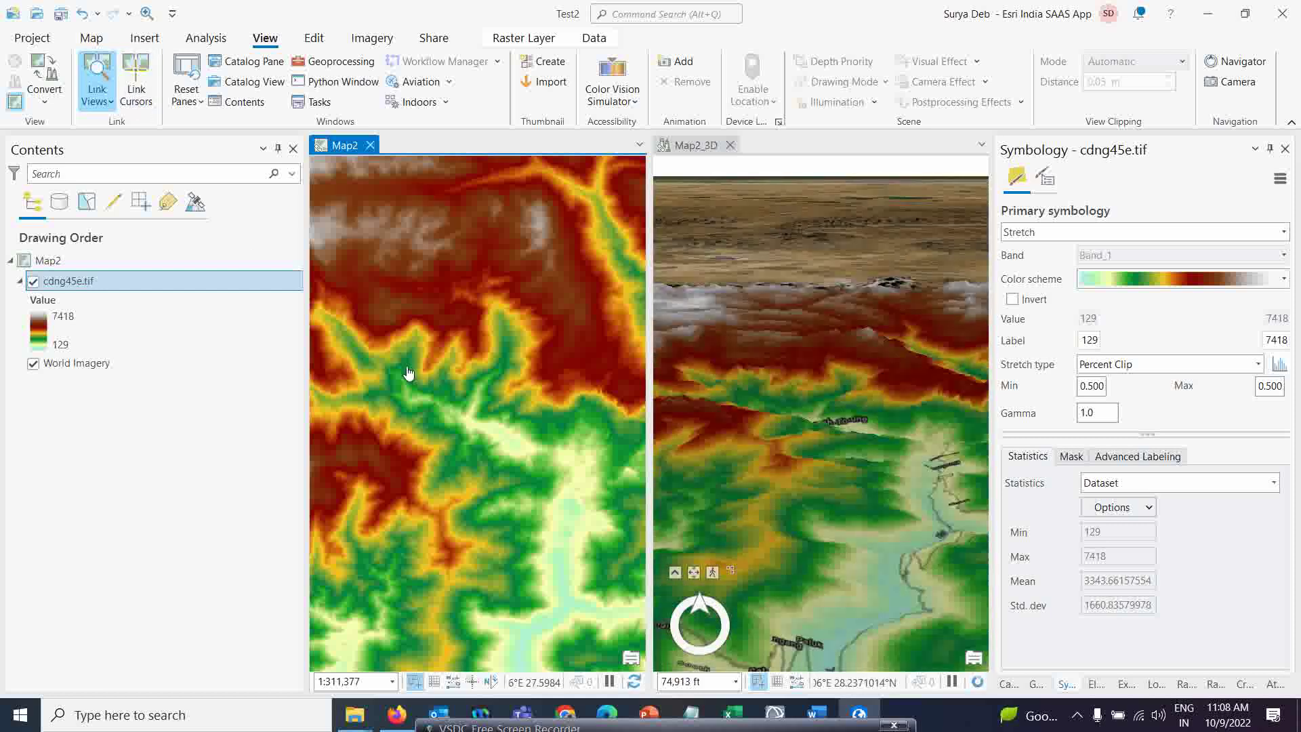
left_click(104, 103)
left_click(158, 167)
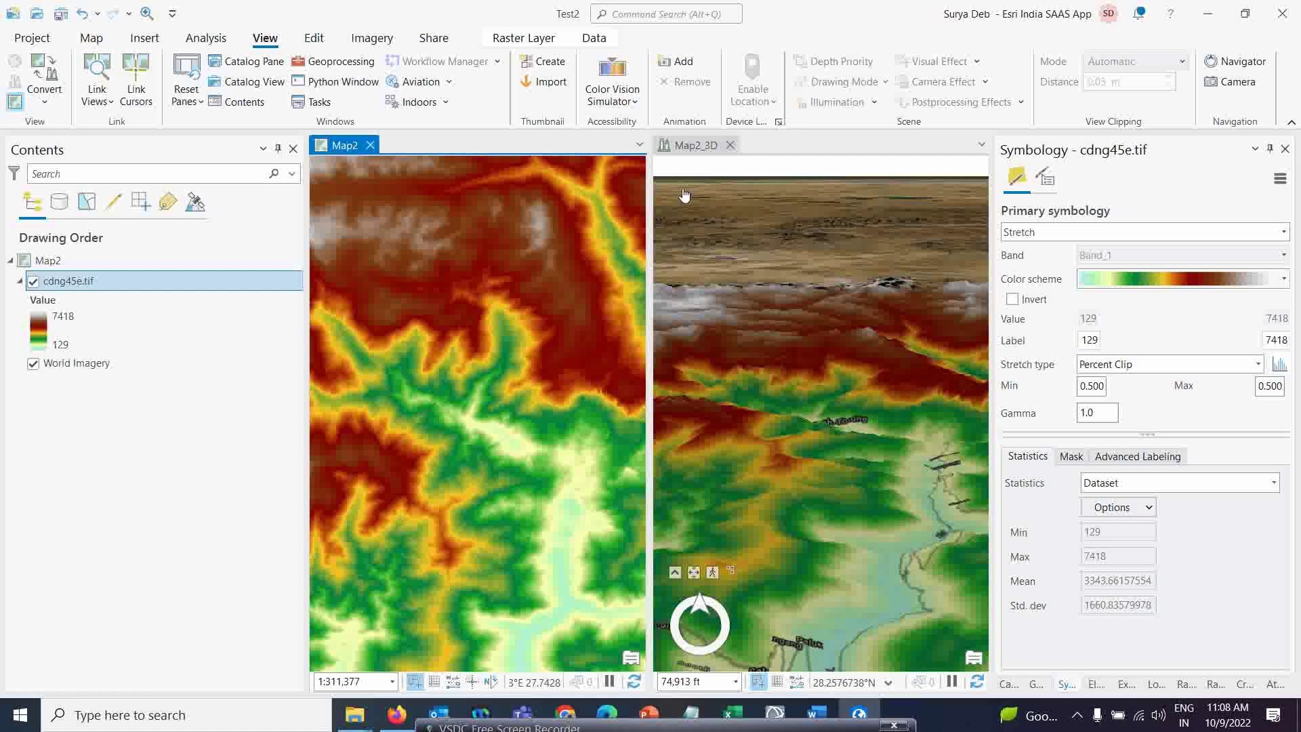
left_click_drag(687, 166, 481, 421)
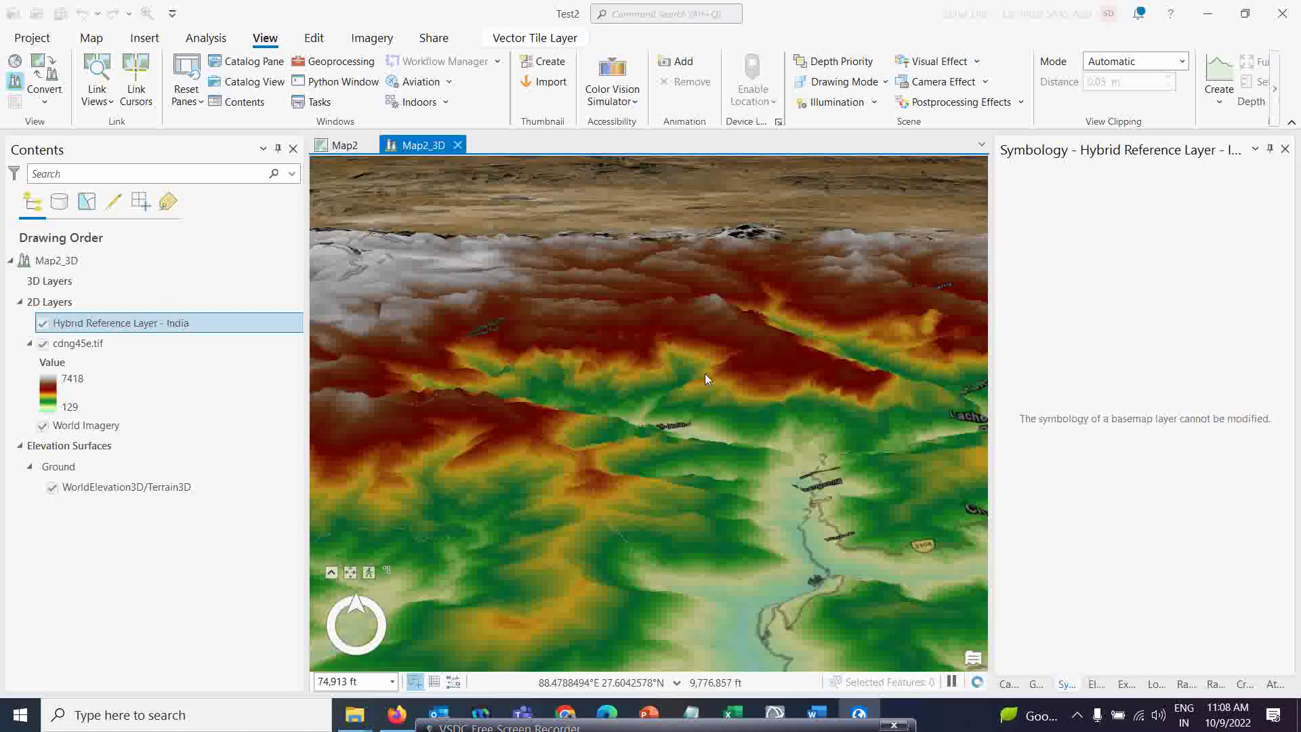
Examine the river valleys and ridges of the coloured terrain in the full-width Map2_3D scene.
scroll(704, 372, "down", 2)
mouse_move(554, 427)
middle_mouse_down()
mouse_move(568, 447)
mouse_move(560, 334)
middle_mouse_up()
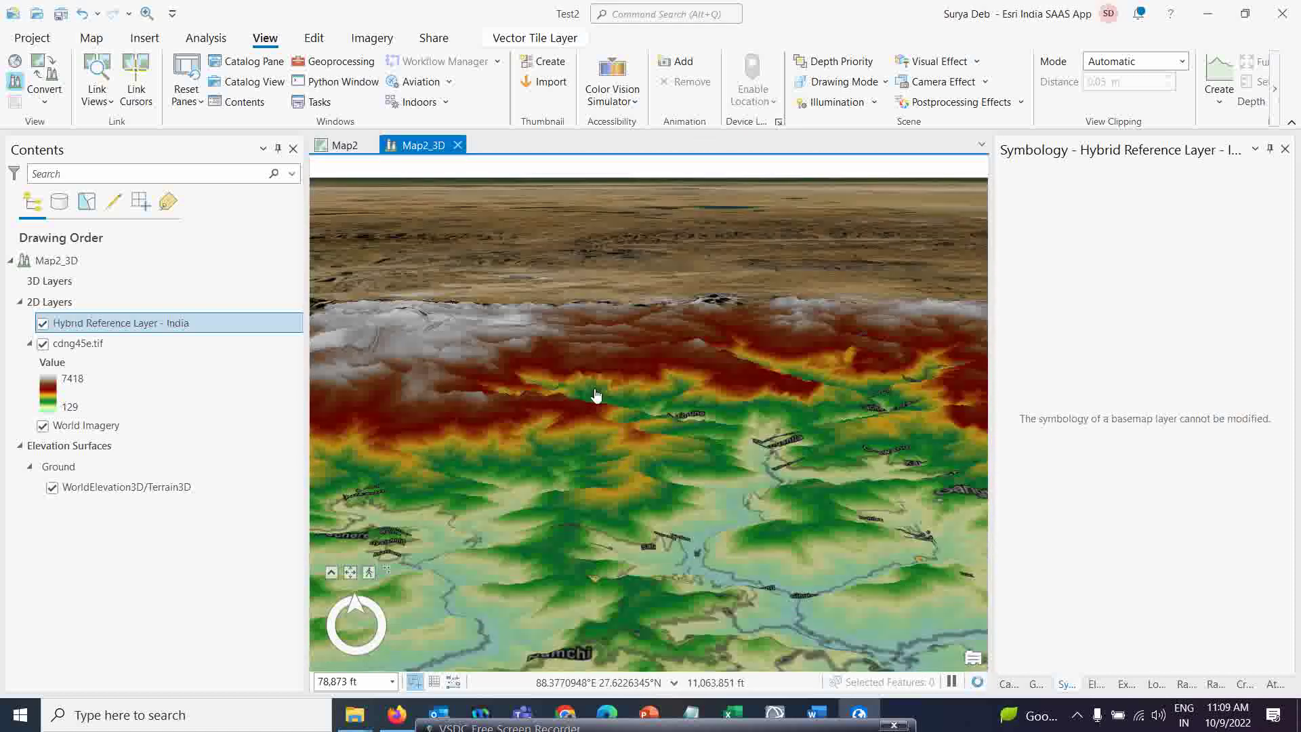
left_click_drag(546, 444, 549, 346)
scroll(610, 485, "up", 3)
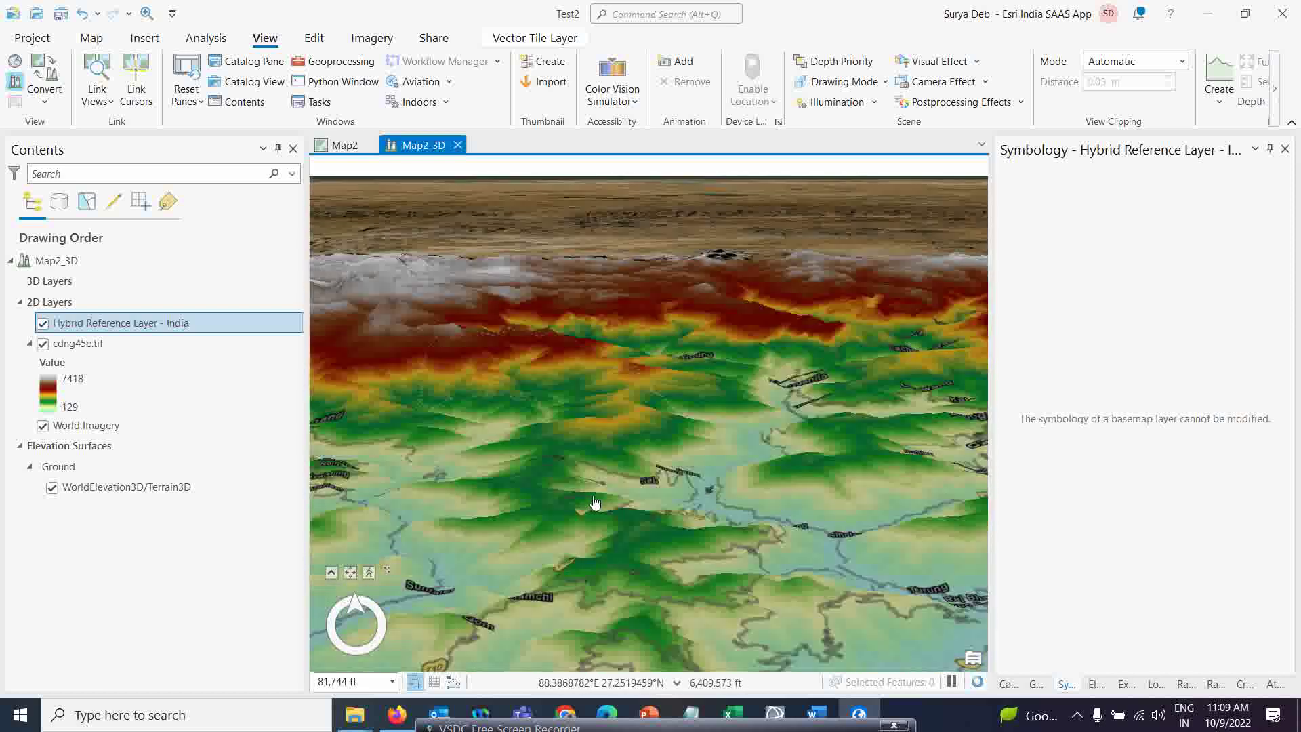
scroll(630, 483, "down", 2)
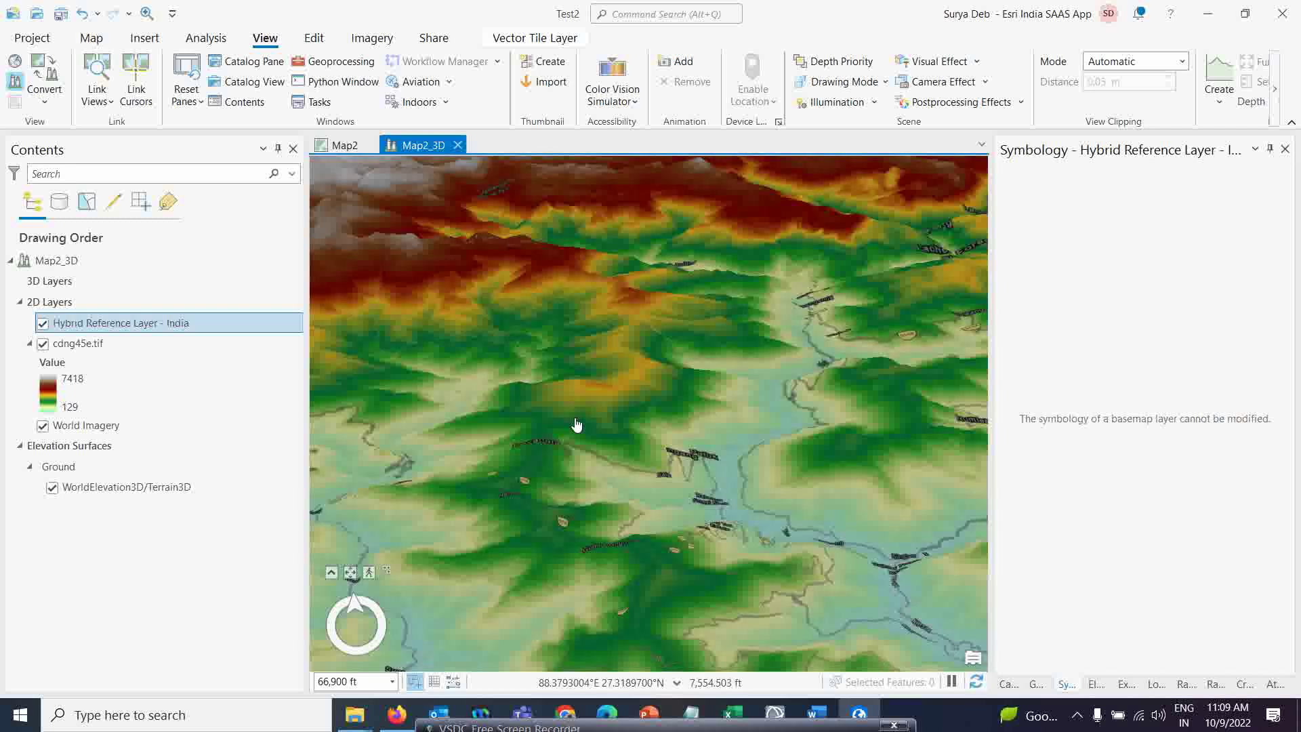
left_click_drag(741, 430, 687, 425)
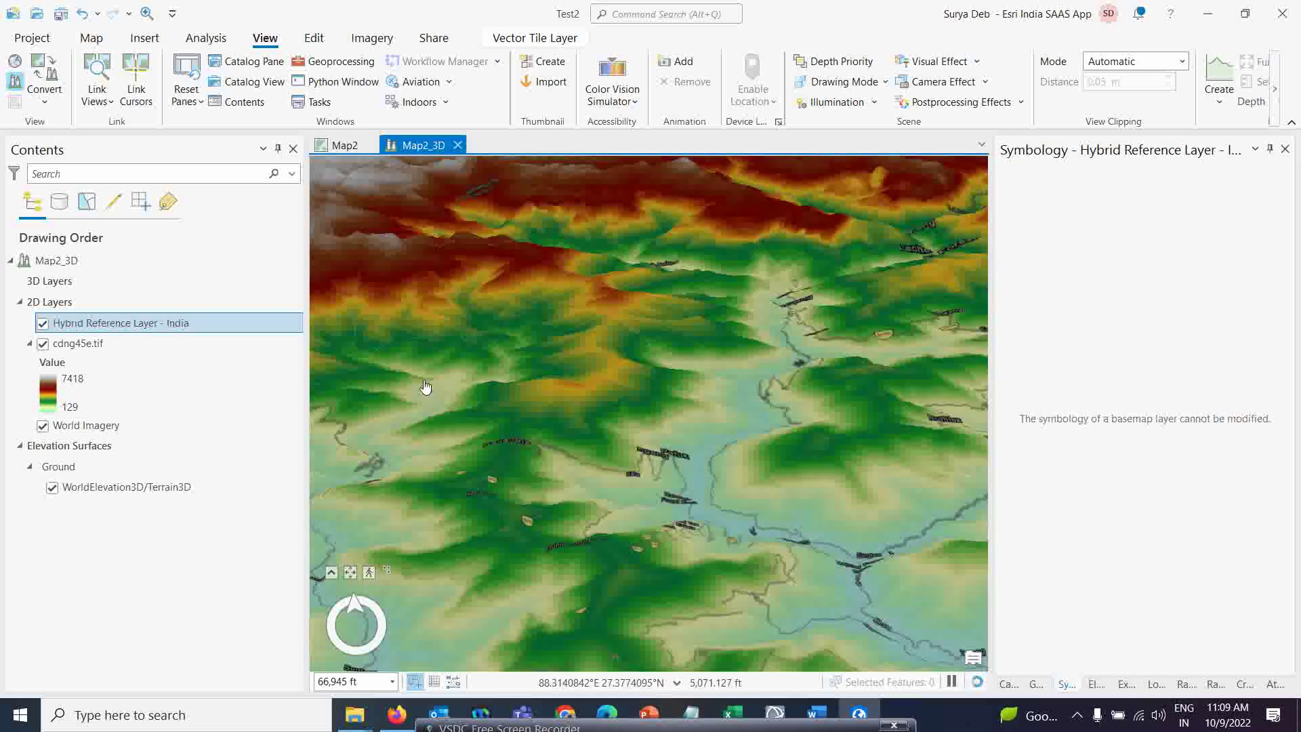
Open the geoprocessing toolboxes and expand Spatial Analyst Tools.
left_click(1009, 684)
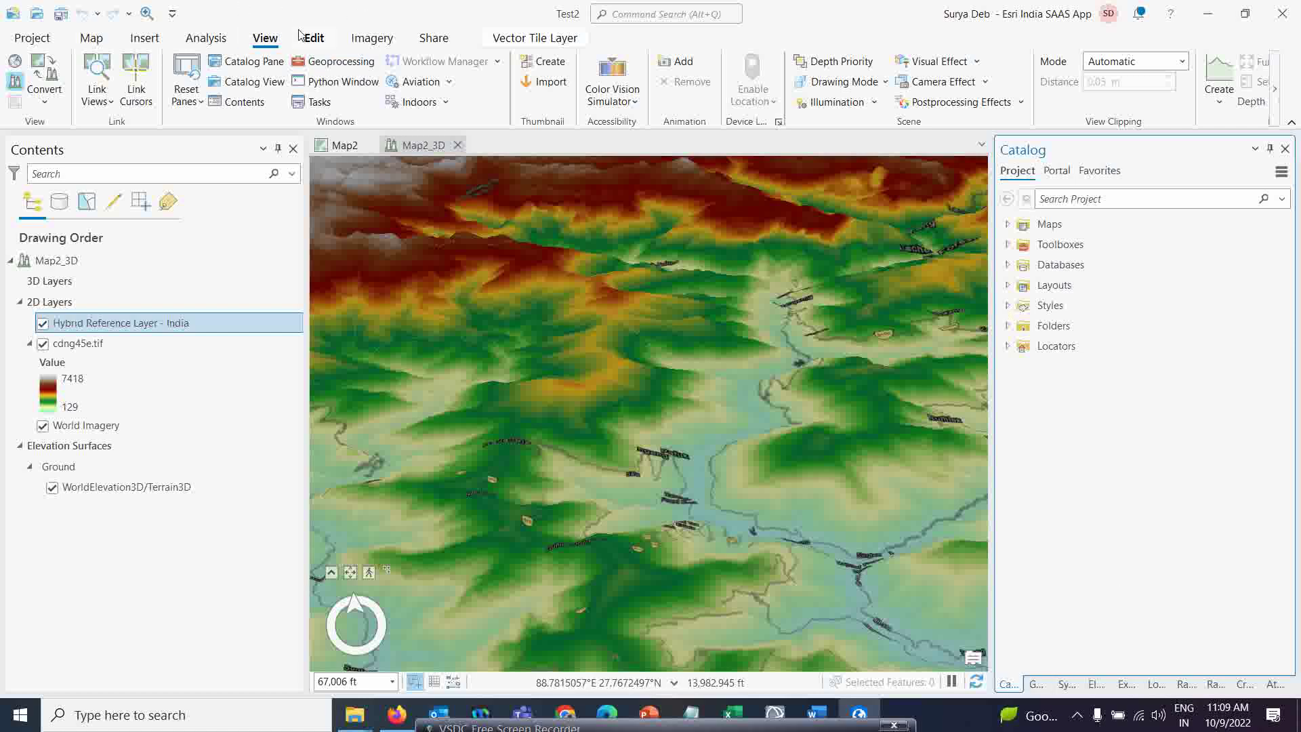
left_click(209, 41)
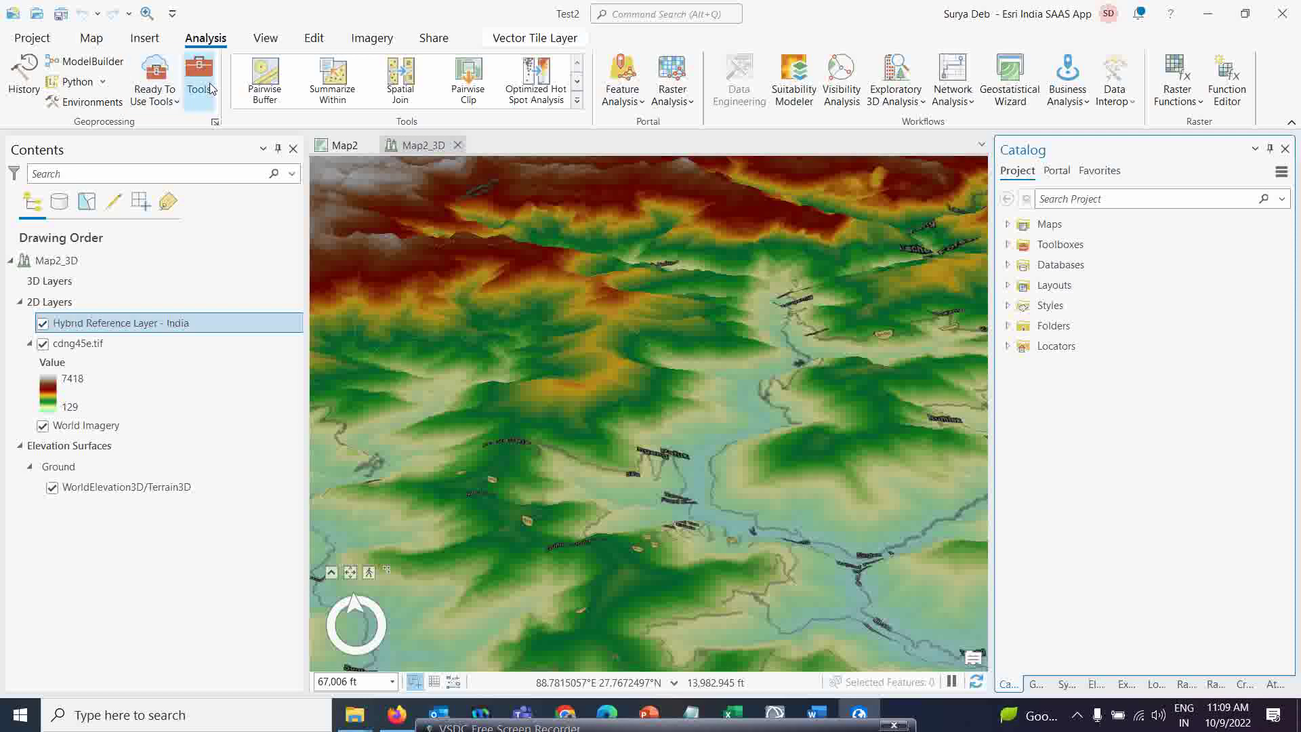
left_click(201, 88)
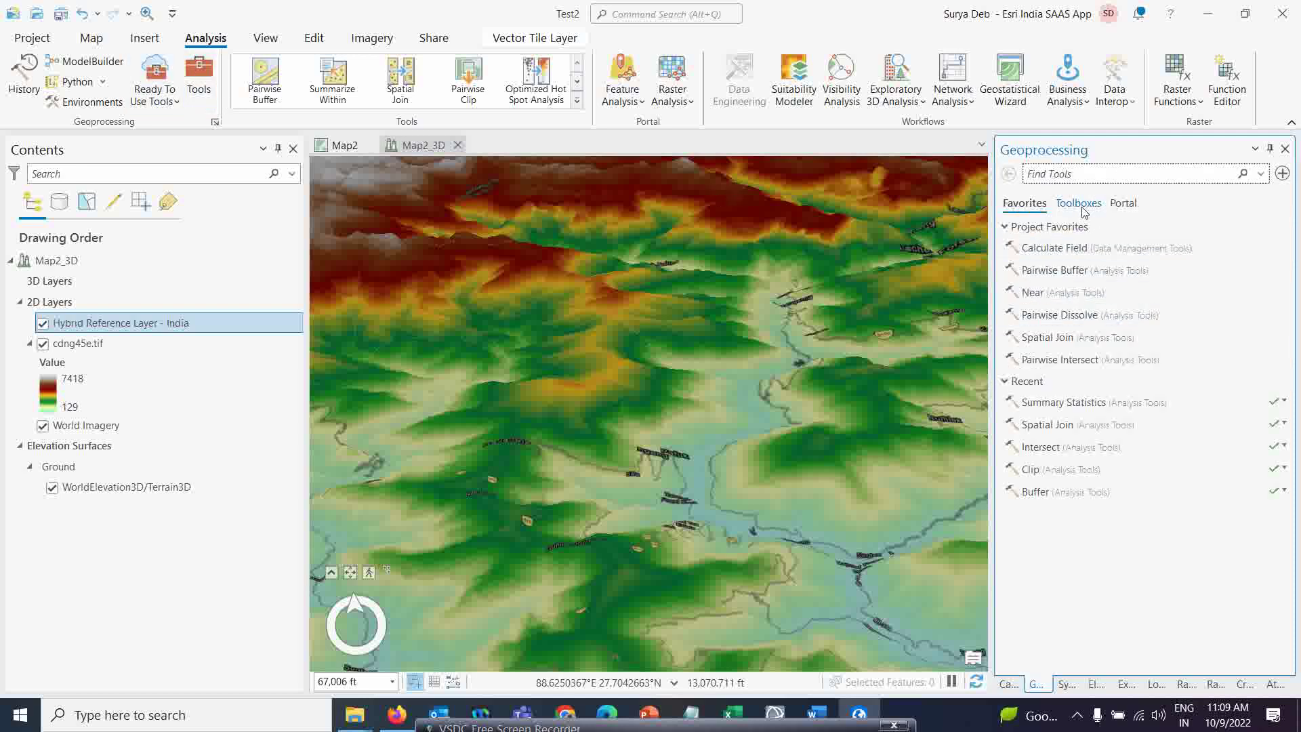
left_click(1079, 204)
scroll(1145, 539, "down", 8)
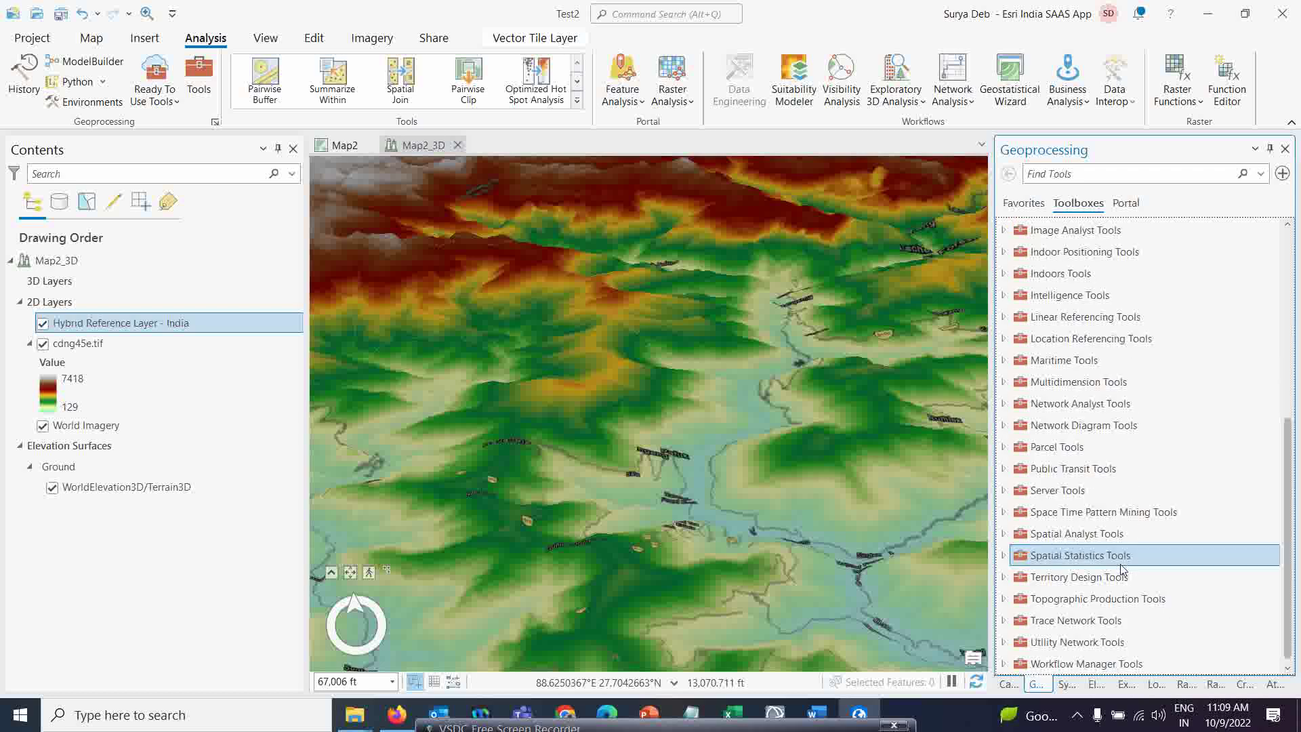
left_click(1004, 537)
scroll(1076, 519, "down", 5)
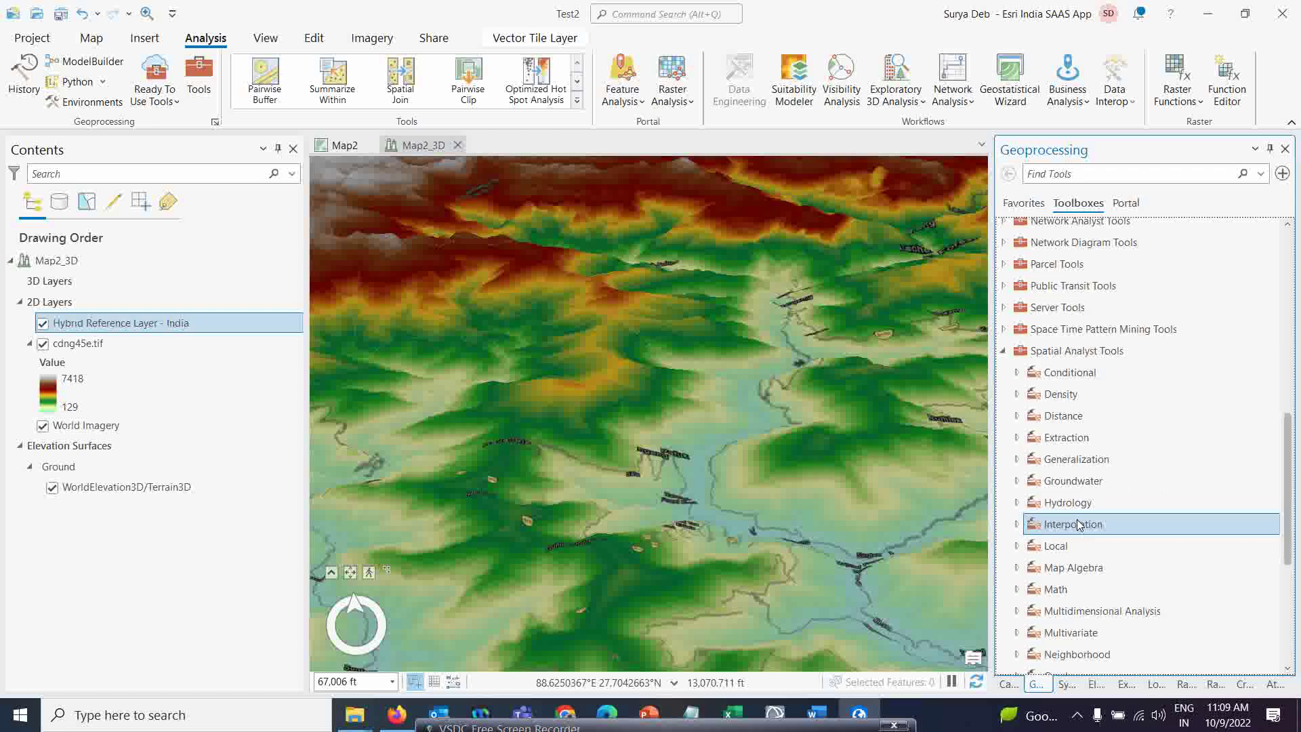
Expand the Surface toolset and open the Contour tool.
scroll(1079, 524, "down", 2)
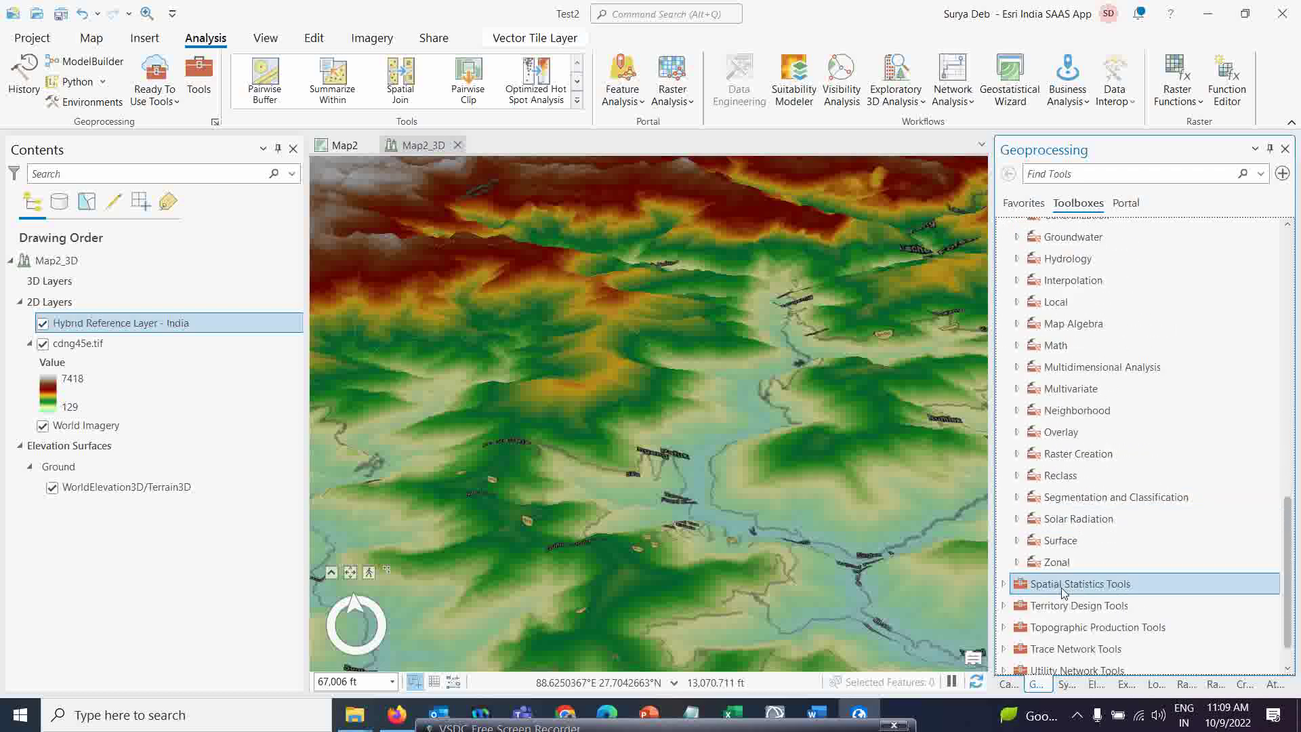
left_click(1017, 540)
scroll(1121, 545, "down", 2)
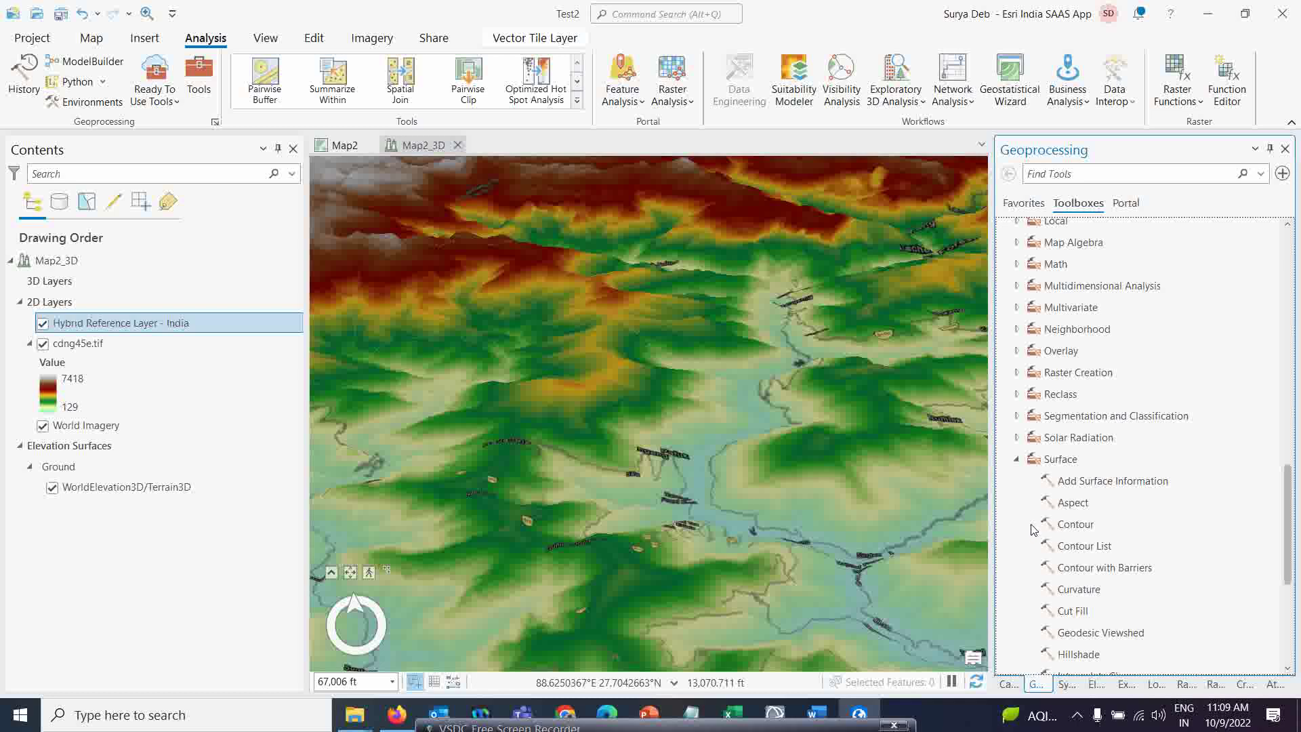
left_click(1081, 529)
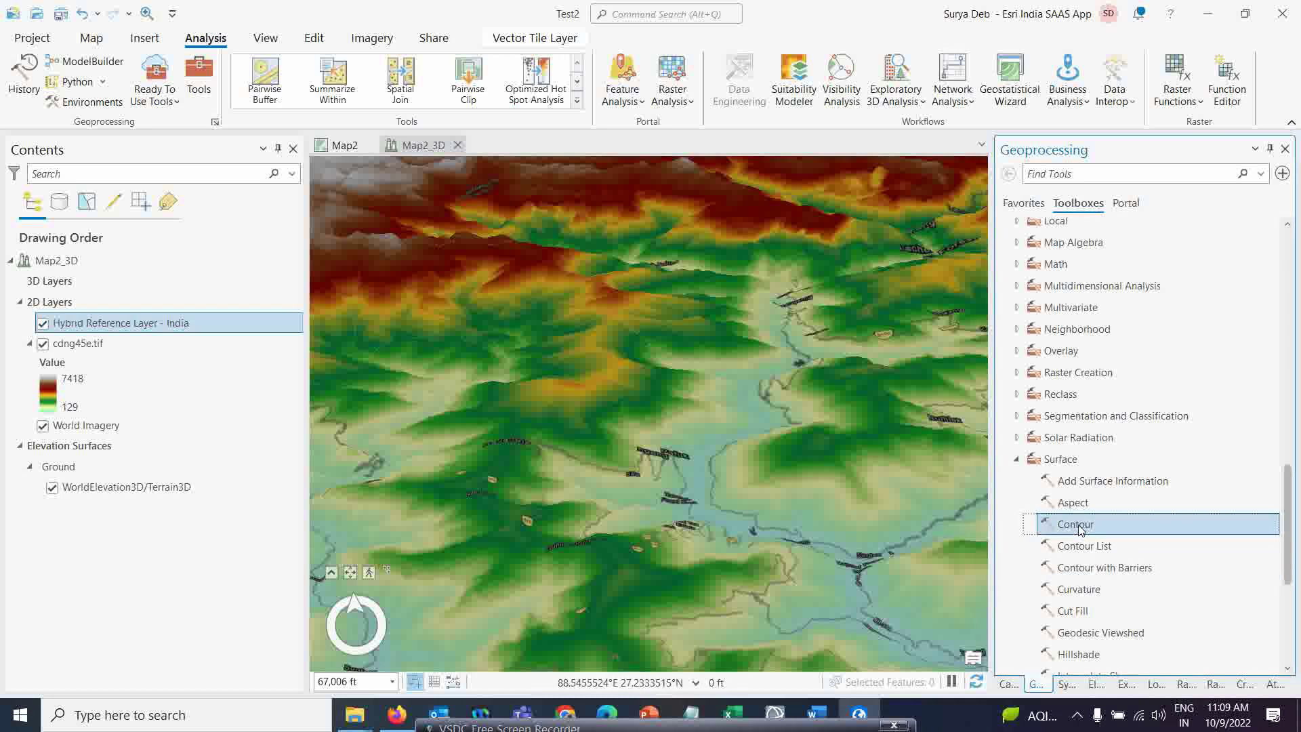
double_click(1081, 525)
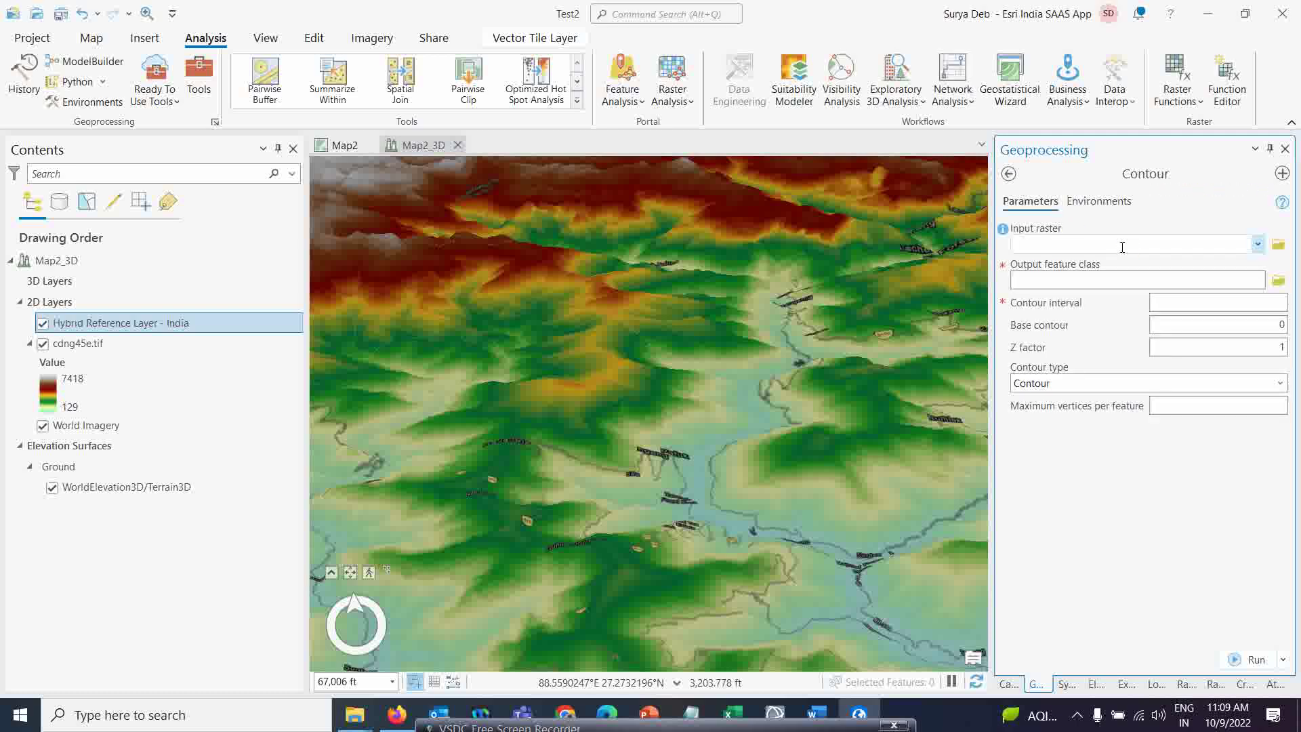
Run Contour on the cdng45e.tif raster with a contour interval of 500.
left_click(1257, 245)
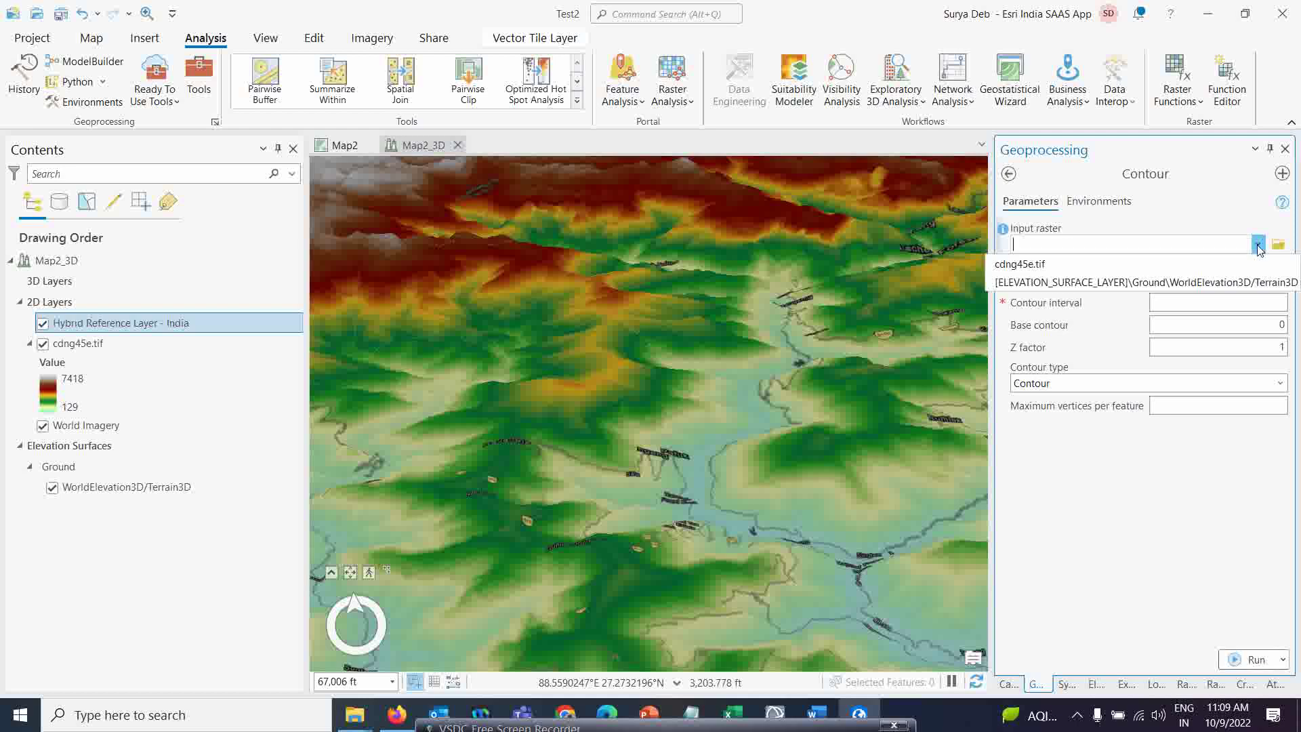
left_click(1030, 265)
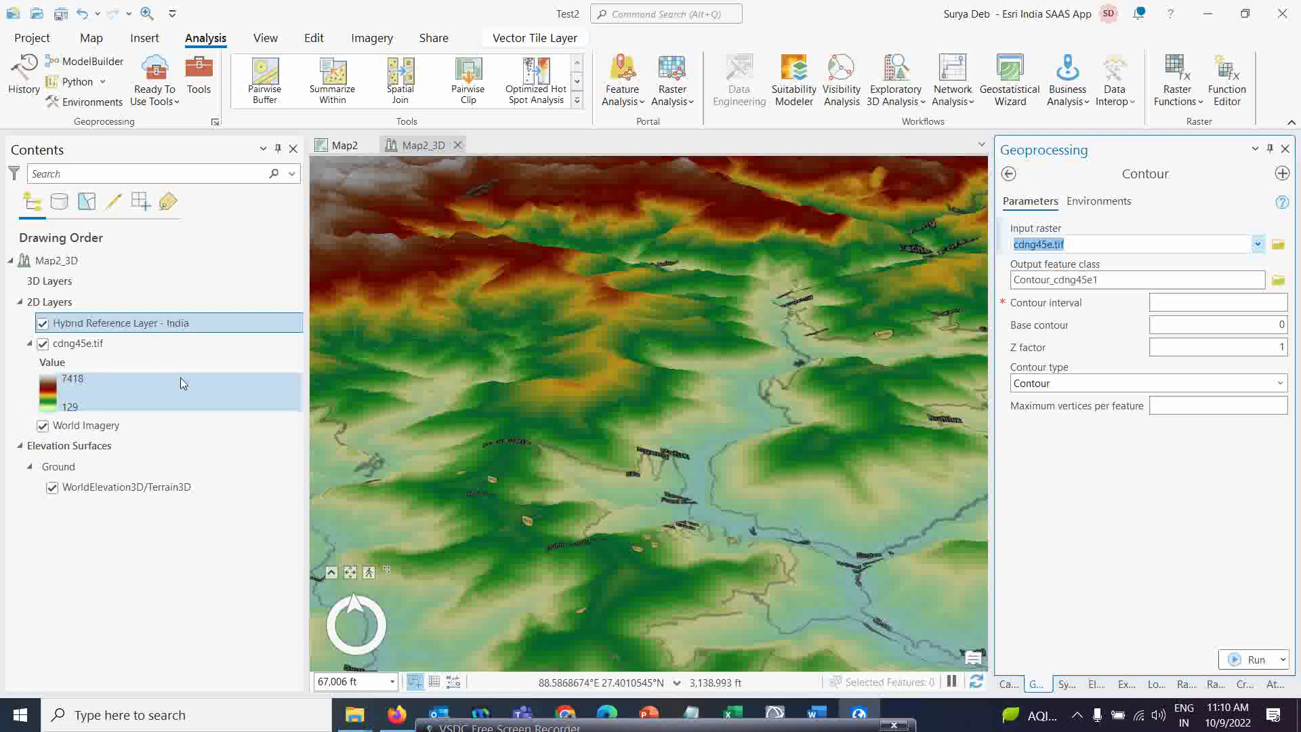
left_click(1252, 301)
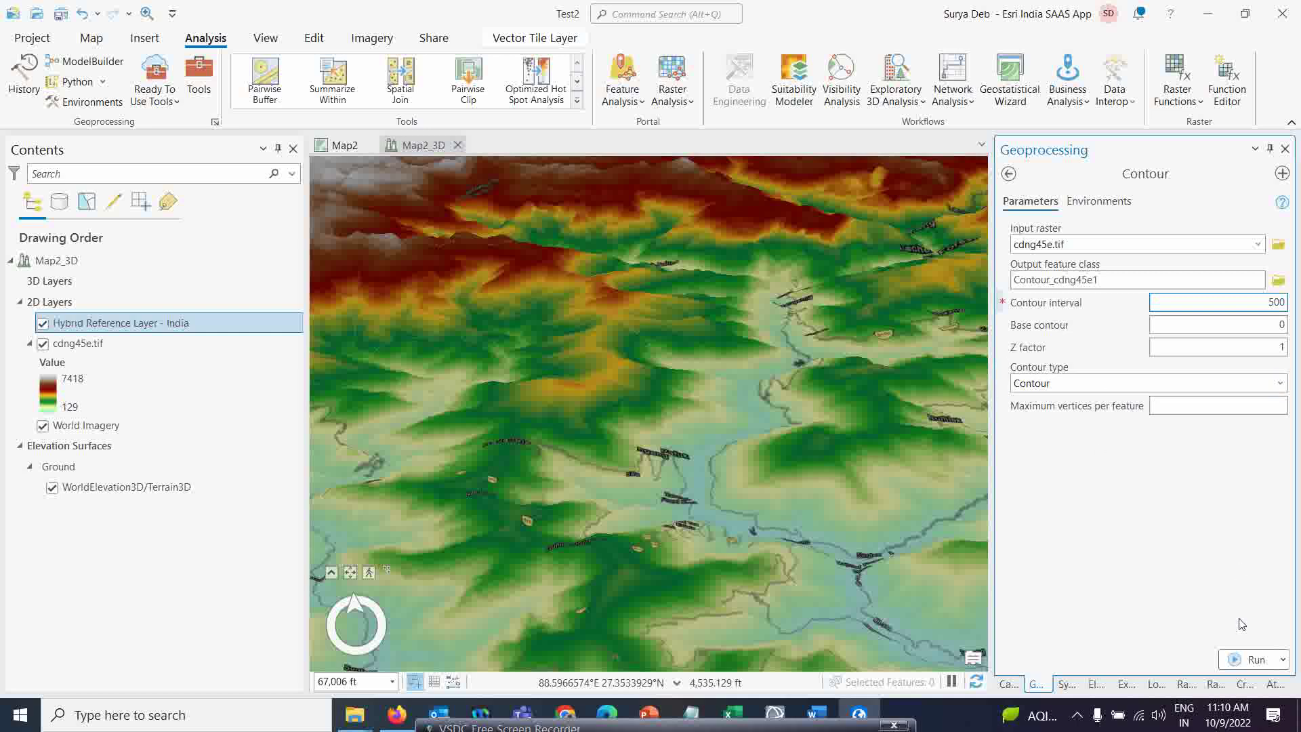
left_click(1234, 661)
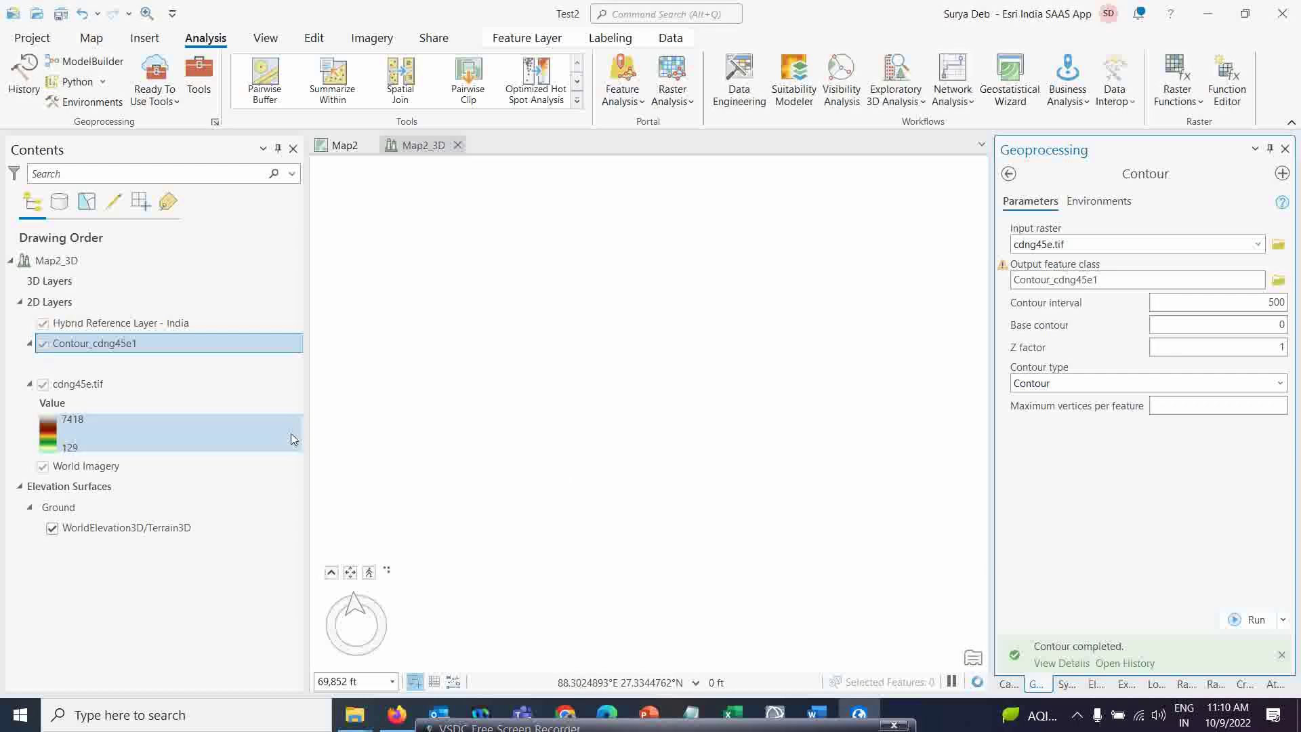
mouse_move(571, 729)
left_mouse_down()
mouse_move(581, 701)
mouse_move(589, 713)
left_mouse_up()
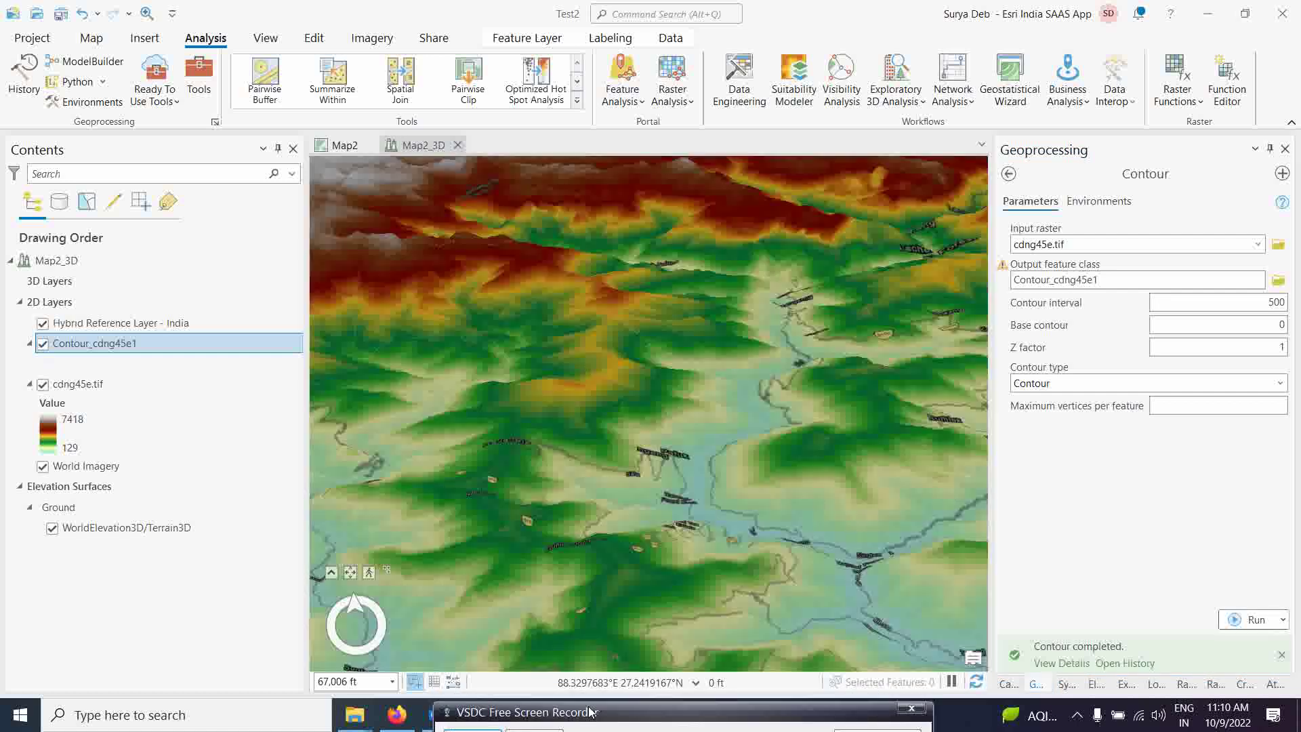
left_click_drag(478, 715, 489, 689)
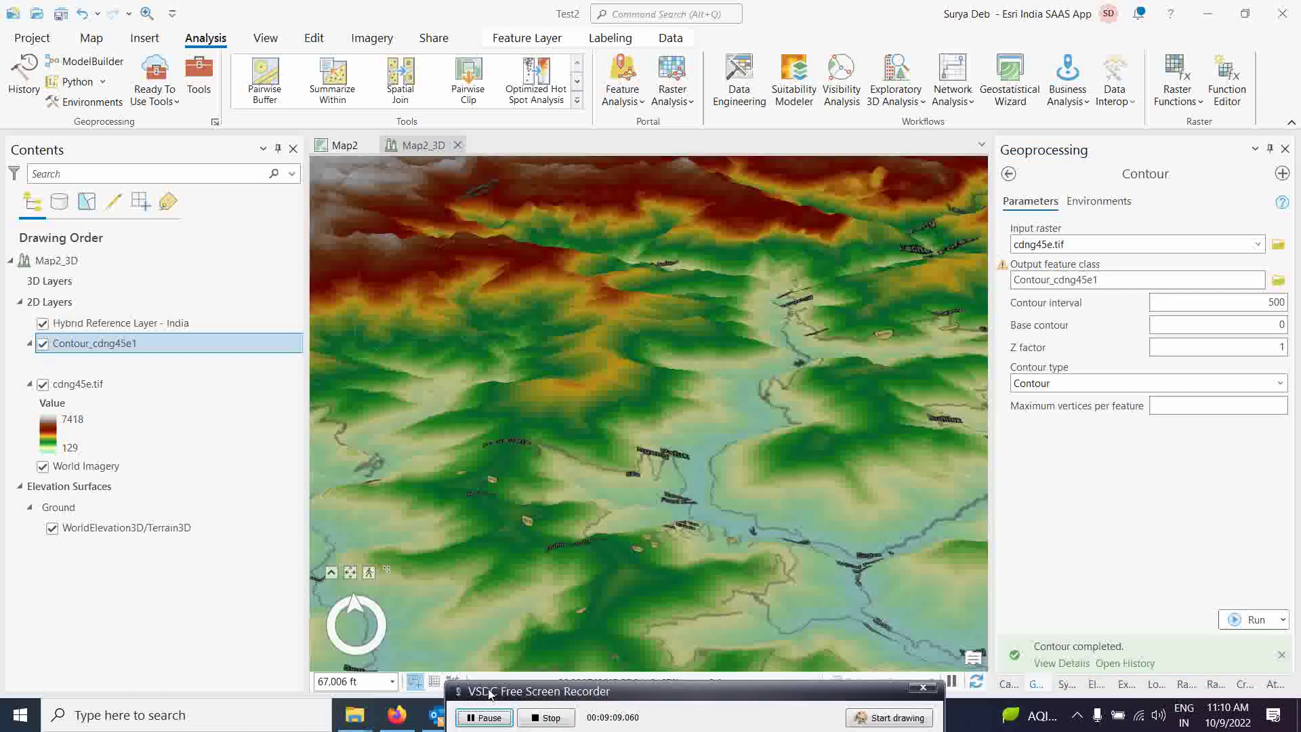
left_click(483, 712)
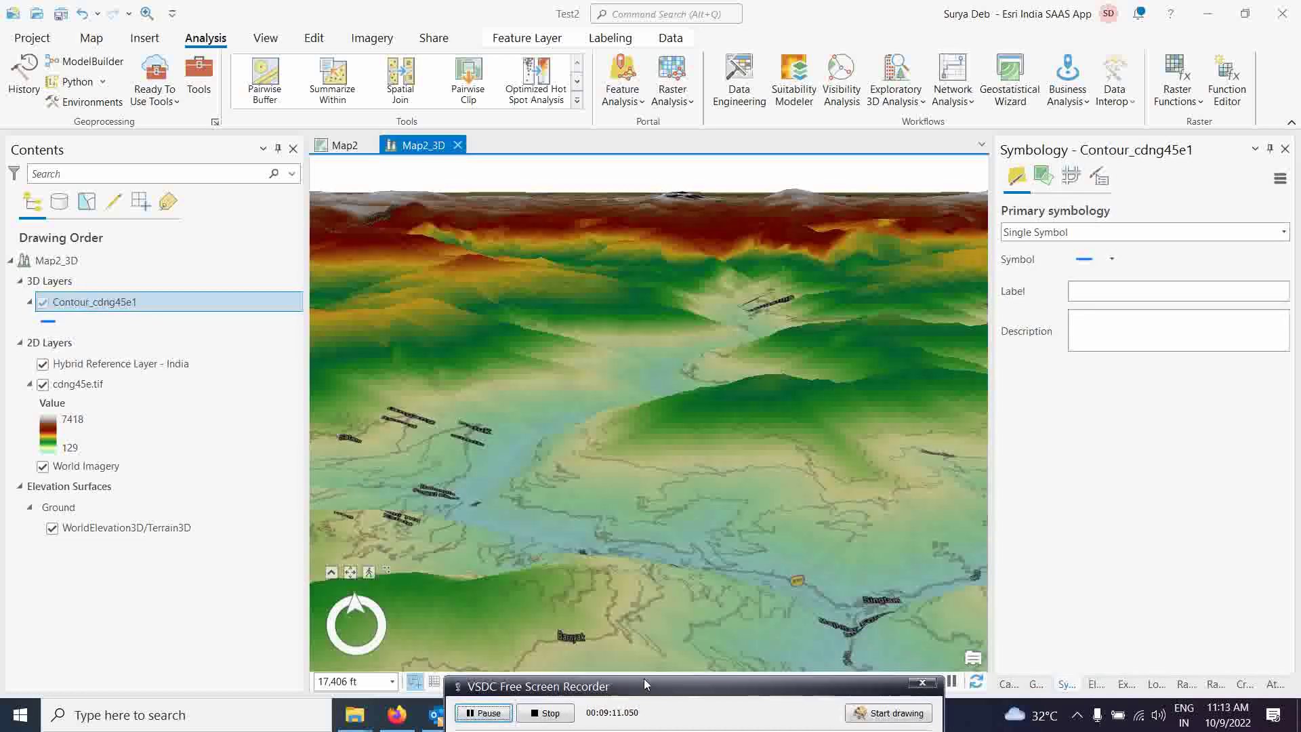
left_click_drag(637, 708, 612, 723)
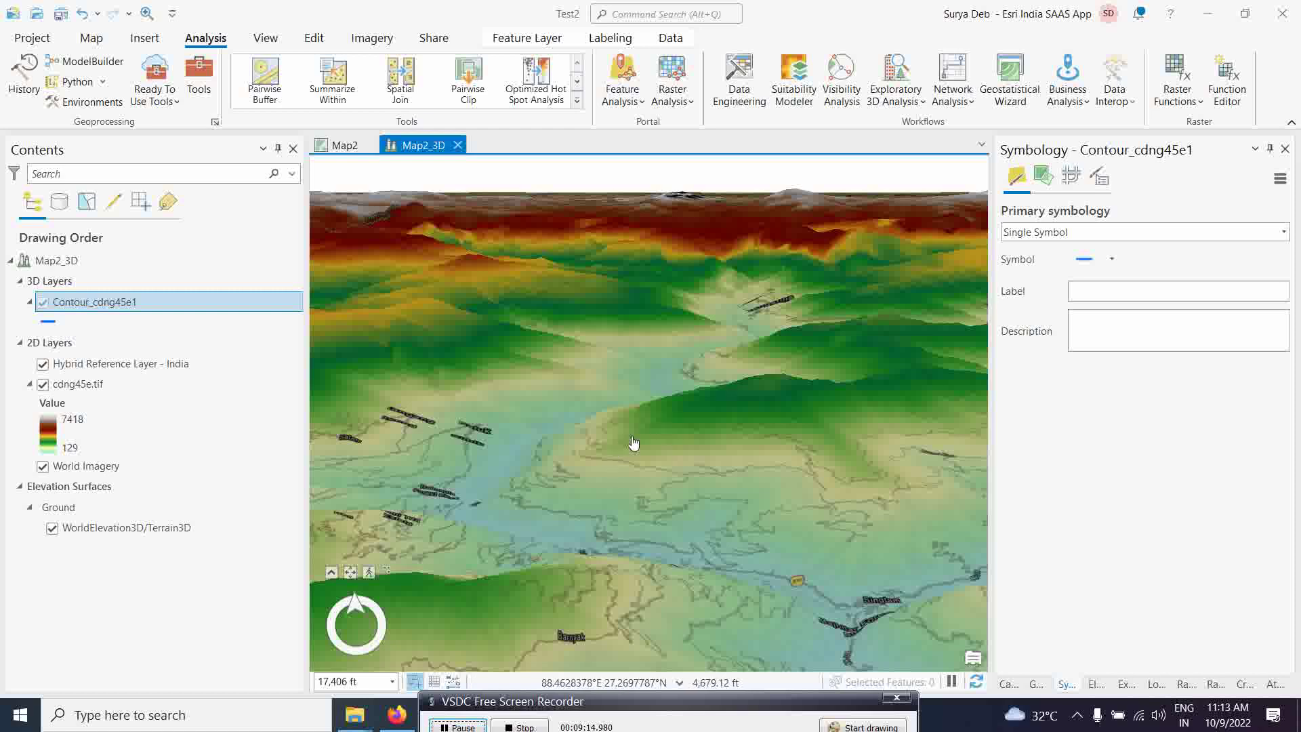
Remove the Contour_cdng45e1 layer from the Map2_3D scene and hide its Hybrid Reference Layer - India.
right_click(77, 307)
left_click(84, 125)
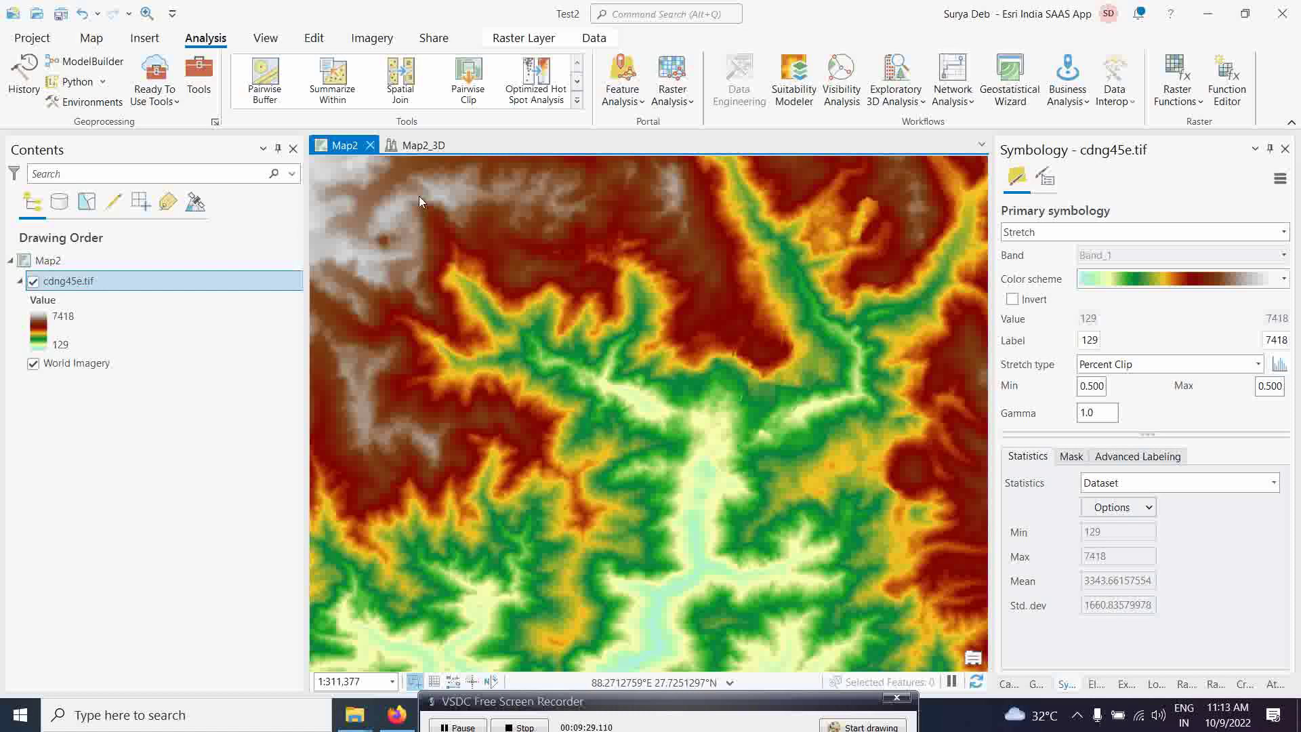
left_click(413, 147)
scroll(633, 448, "down", 2)
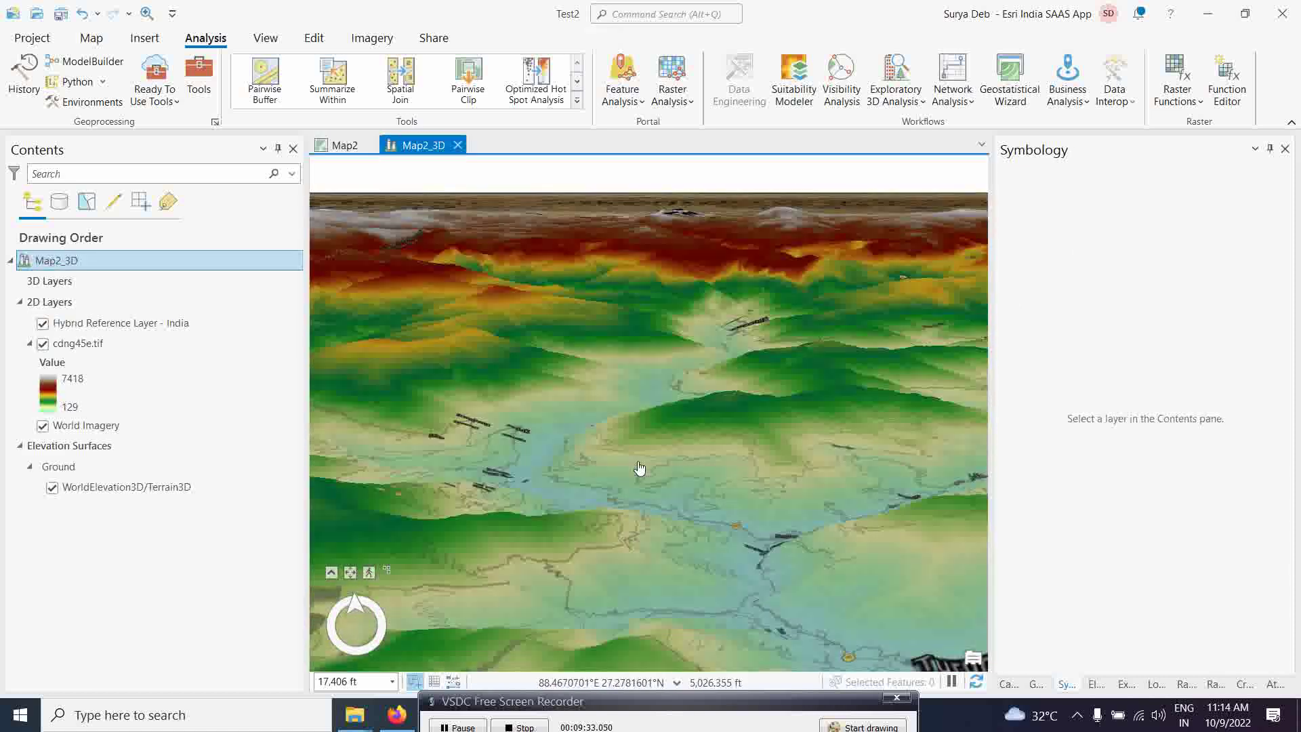
left_click(42, 324)
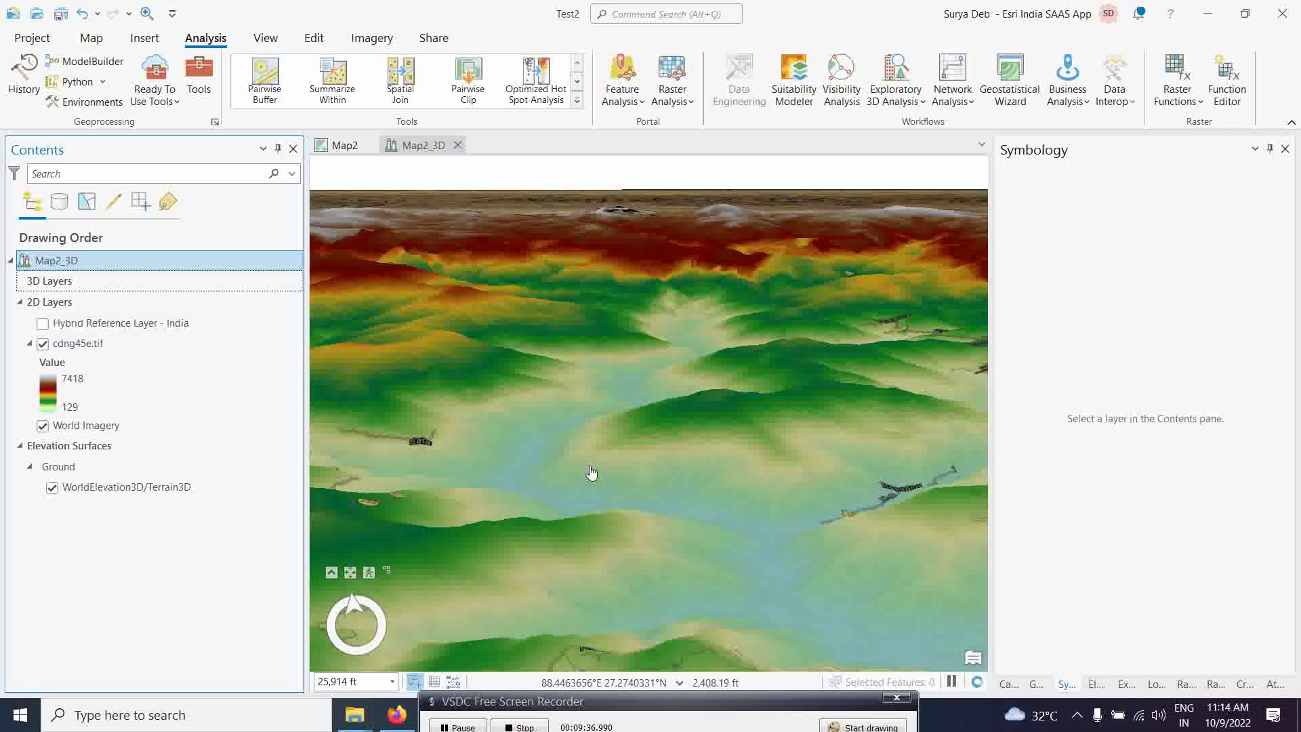
Examine the river valleys and mountain ridges of the DEM from different angles and distances in the 3D scene.
left_click_drag(592, 461, 534, 437)
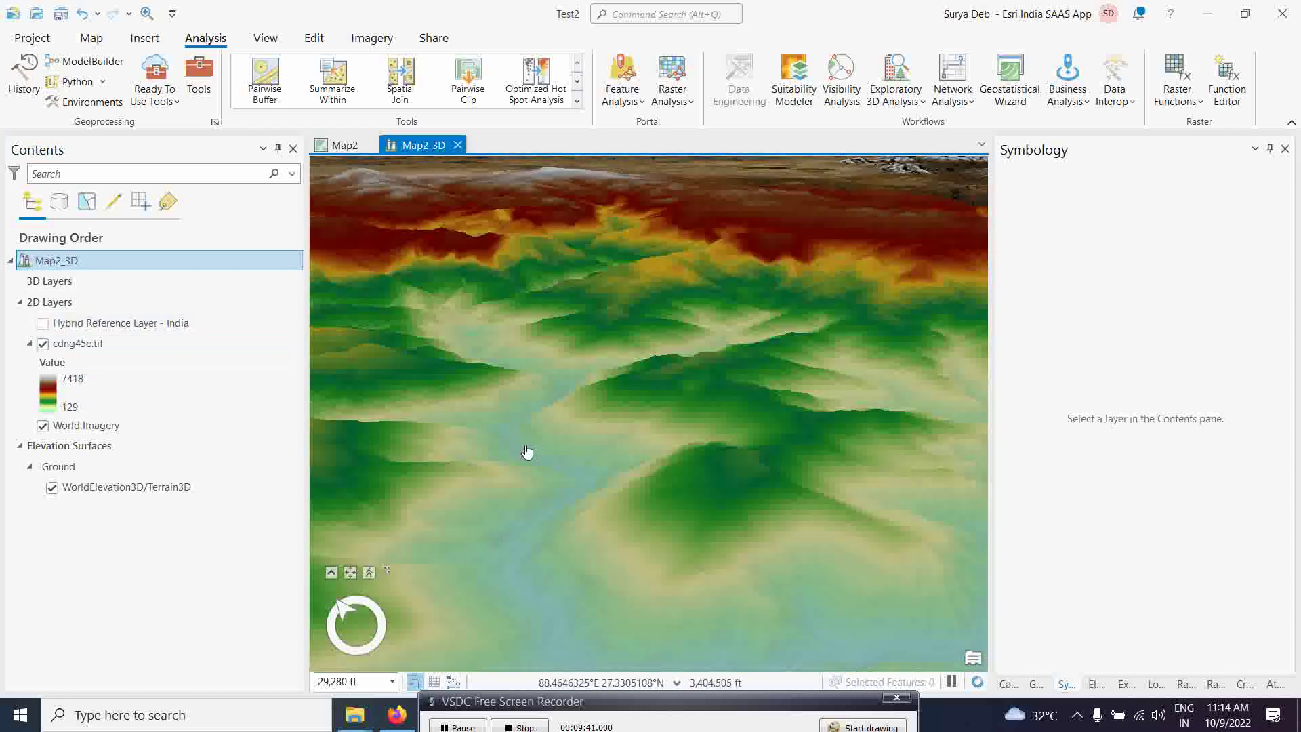
scroll(537, 407, "up", 3)
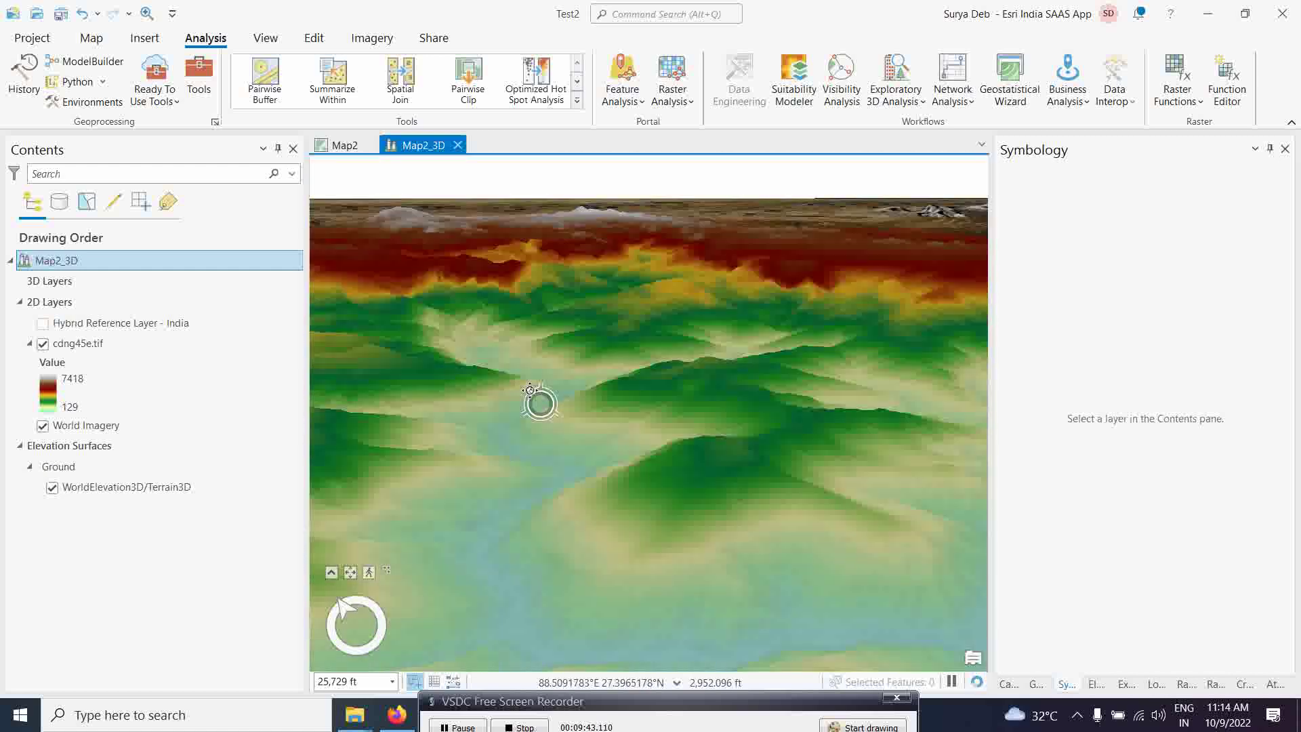
scroll(537, 400, "up", 2)
left_click_drag(572, 427, 580, 521)
scroll(586, 500, "down", 2)
mouse_move(516, 387)
left_mouse_down()
mouse_move(593, 550)
mouse_move(775, 279)
left_mouse_up()
scroll(633, 441, "up", 2)
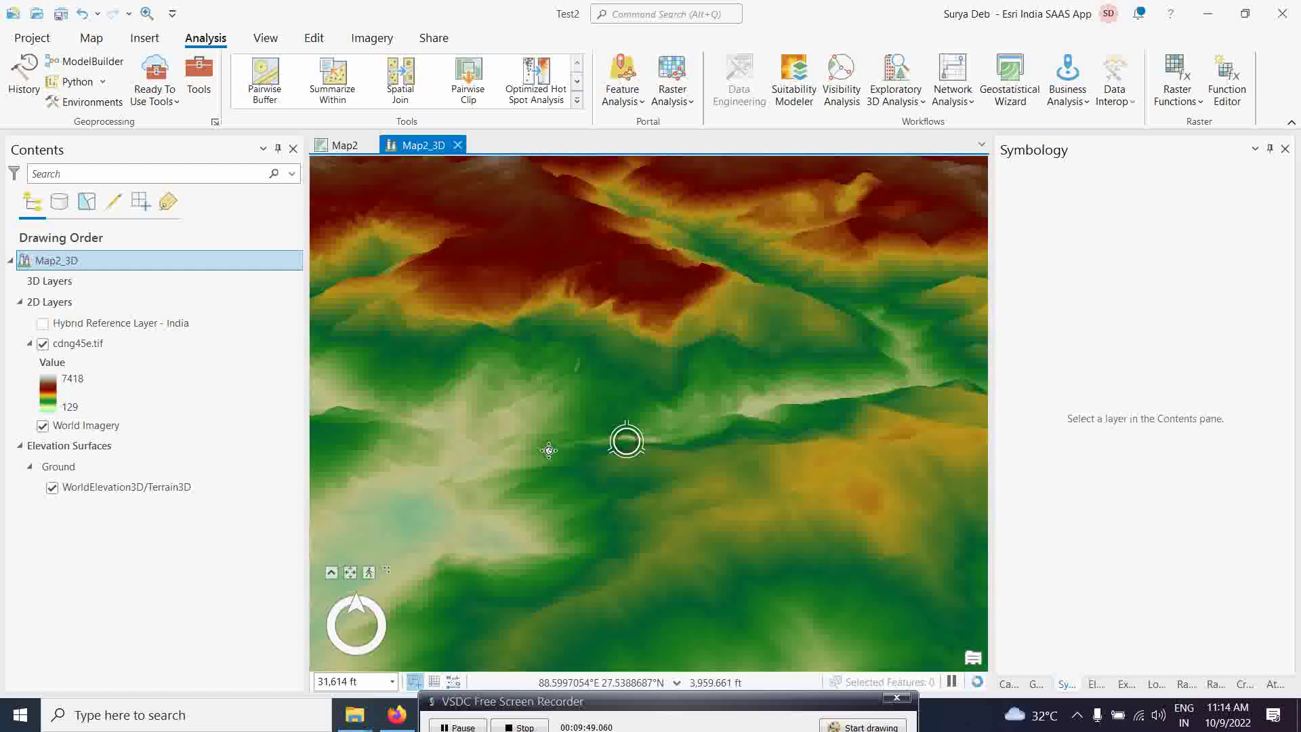
left_click_drag(781, 389, 531, 441)
scroll(780, 376, "down", 2)
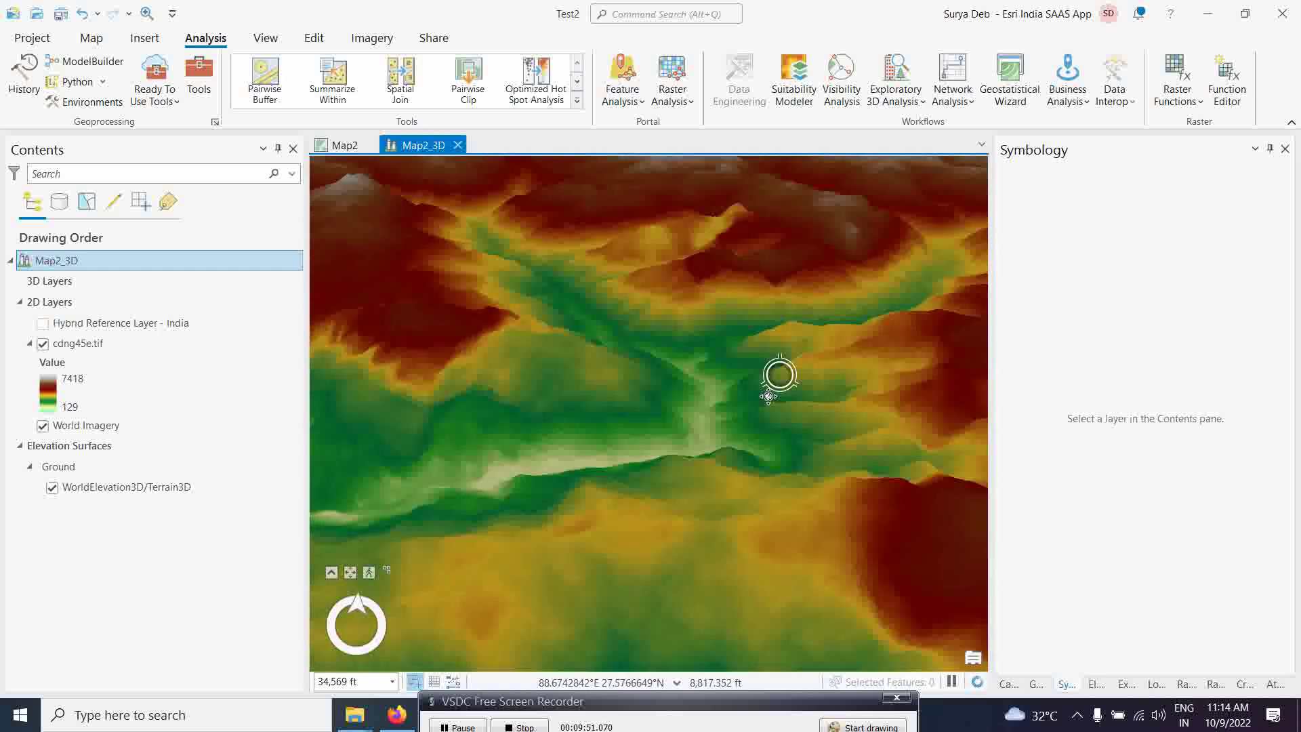
scroll(768, 396, "down", 2)
left_click_drag(752, 419, 770, 505)
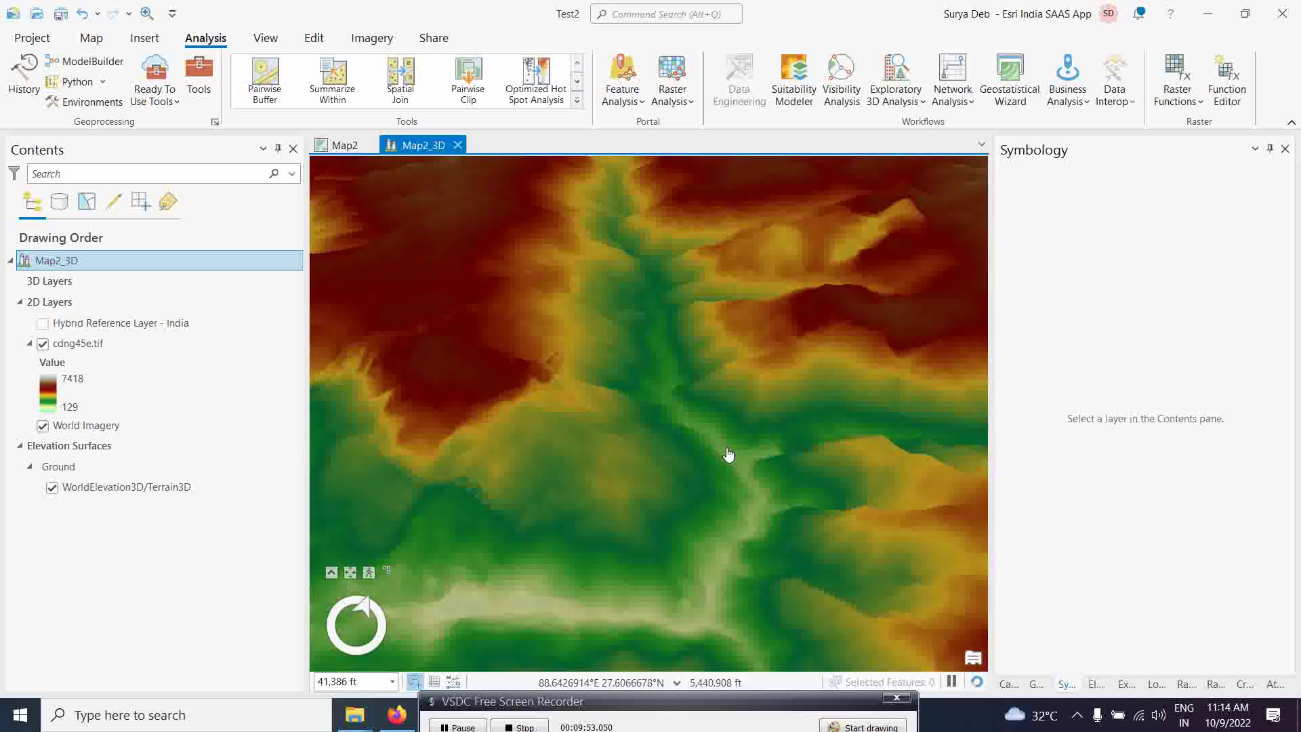
middle_click_drag(729, 455, 711, 401)
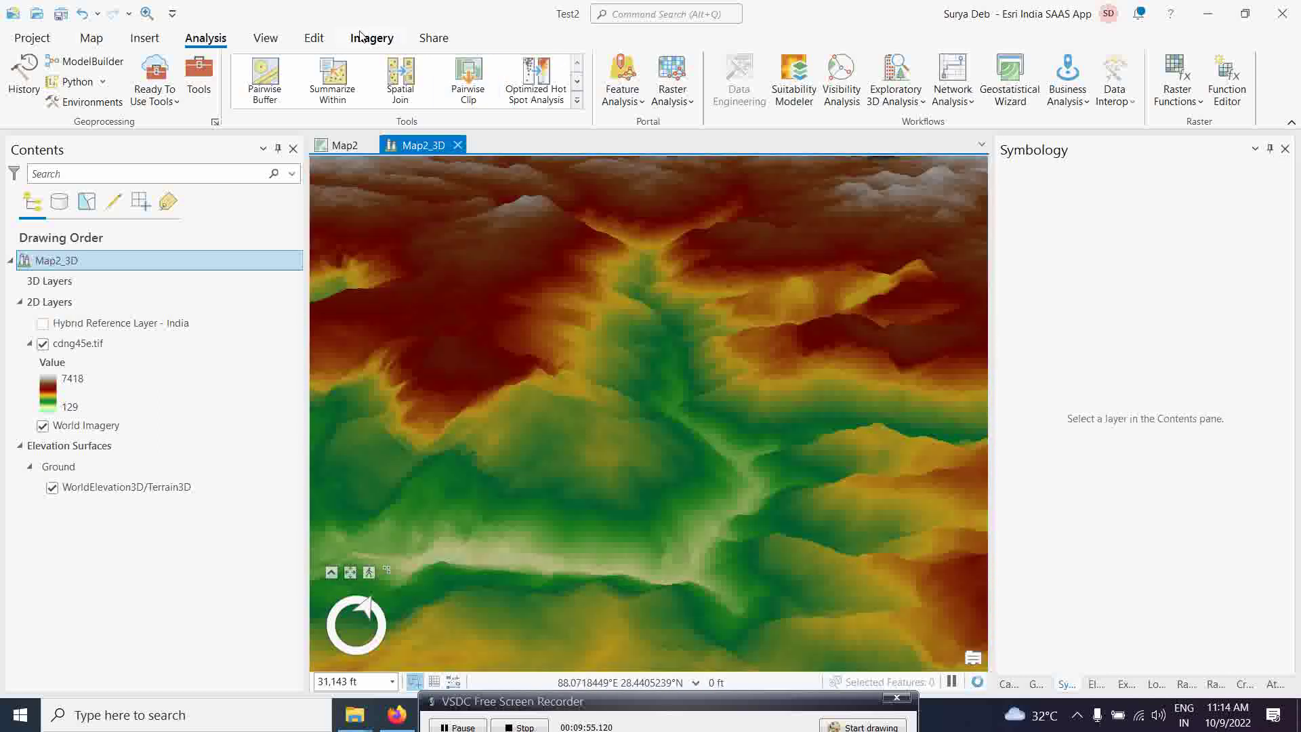
Plot an interactive Elevation Profile in feet from the western ridge across the valley to the eastern ridge, and close the profile.
left_click(903, 105)
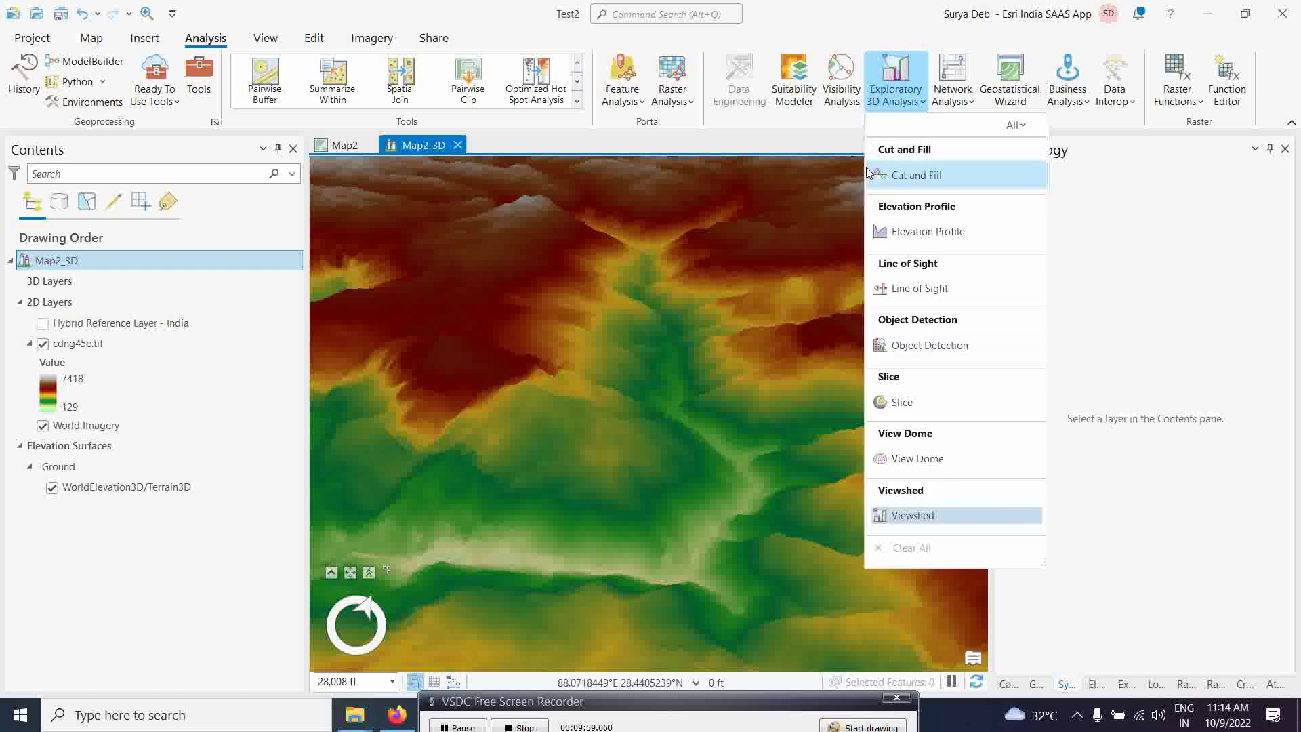
left_click(909, 233)
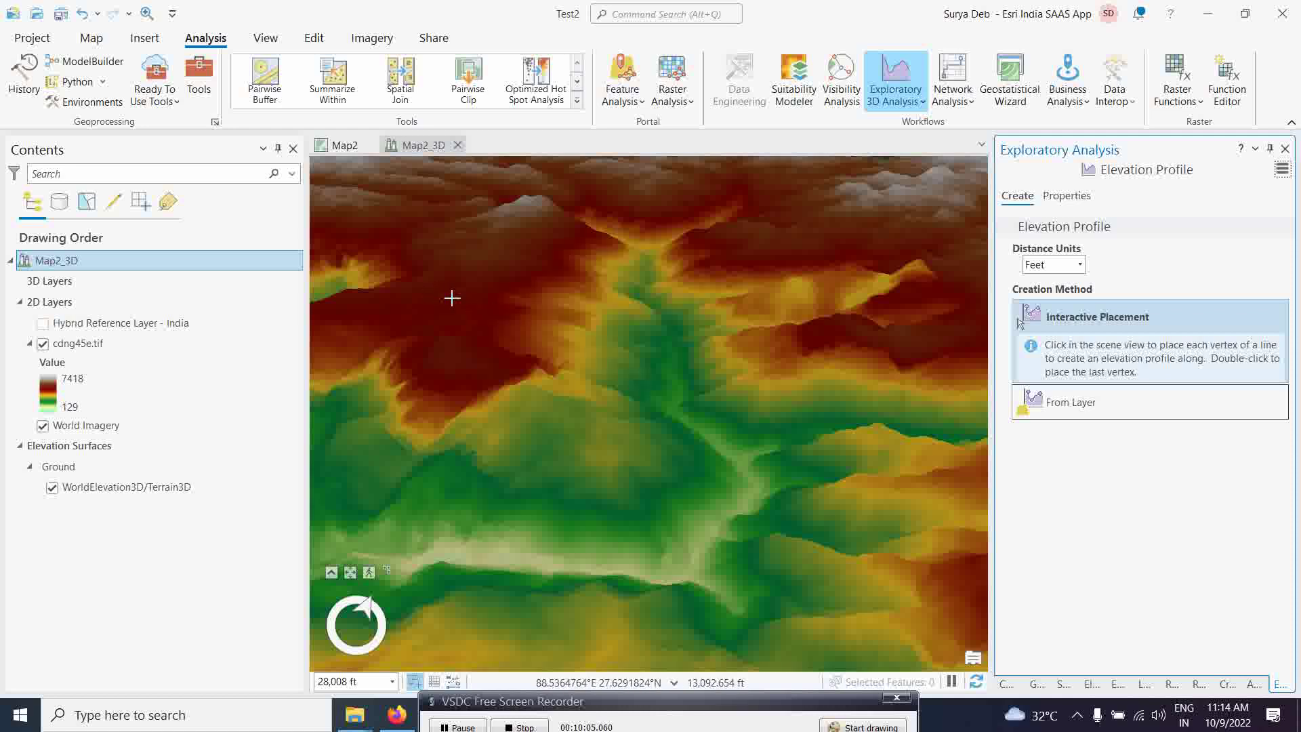
left_click(463, 298)
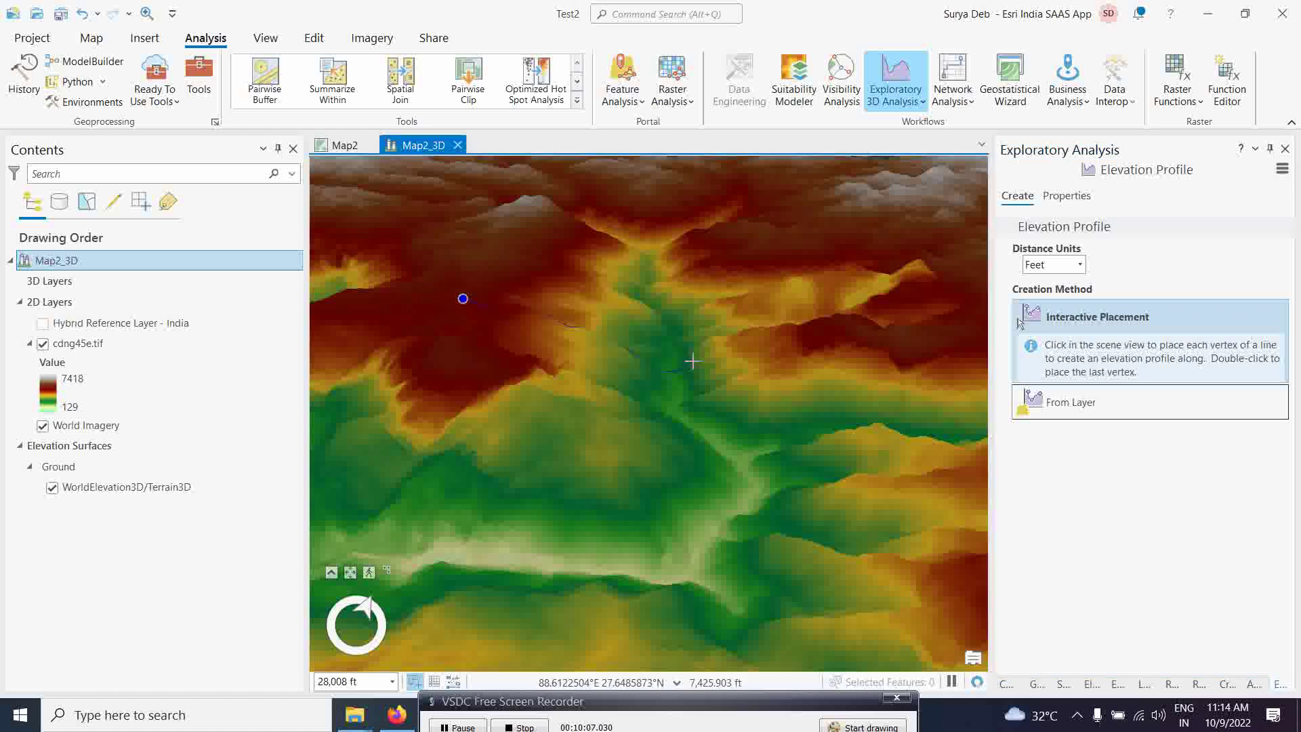
double_click(850, 319)
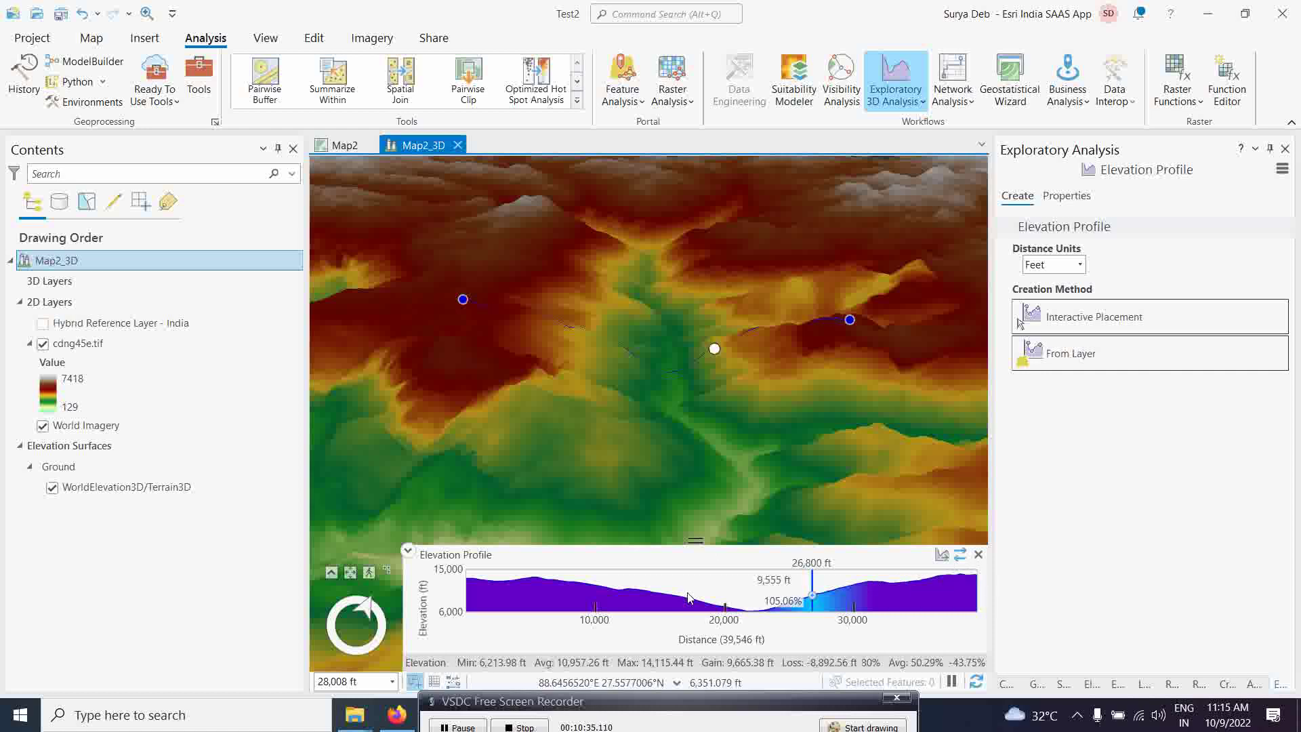
left_click(977, 554)
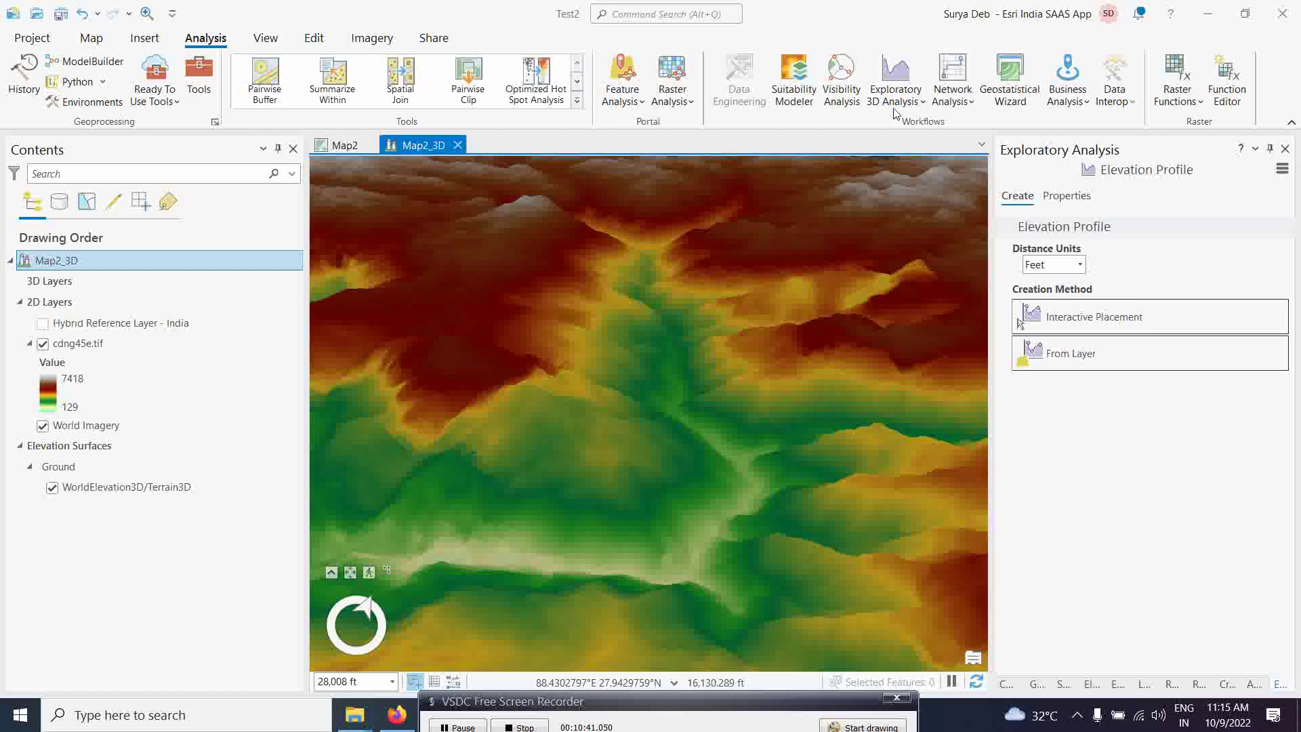
Place an interactive Cut and Fill rectangle on the Ground surface at the narrow valley head and set its plane at about 9,501 ft.
left_click(921, 101)
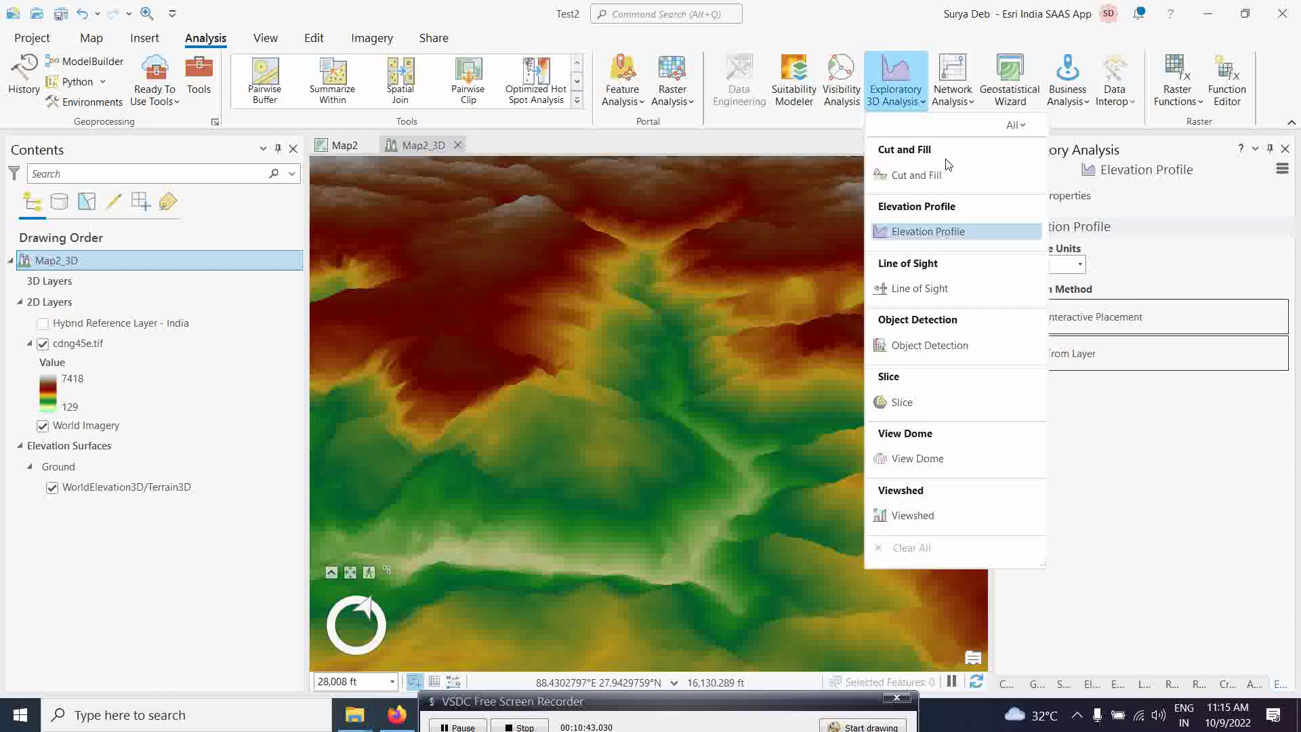
left_click(916, 176)
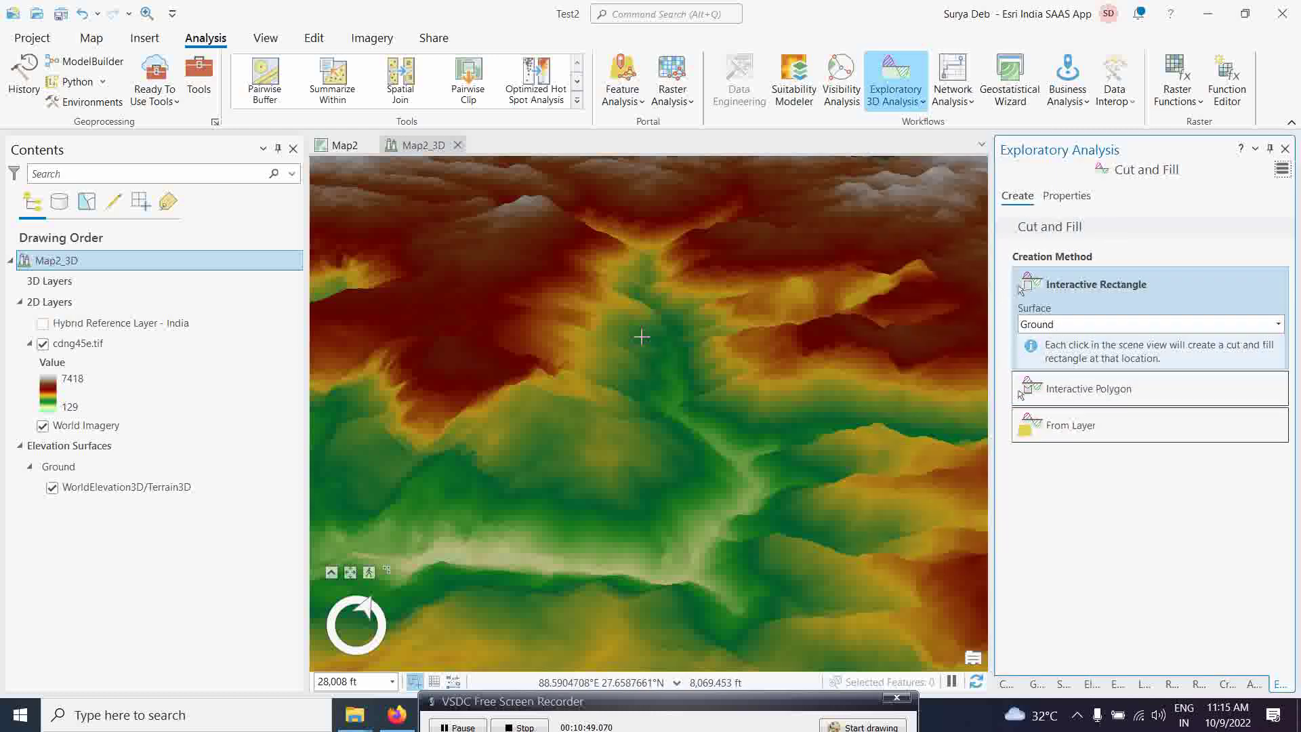
left_click(623, 265)
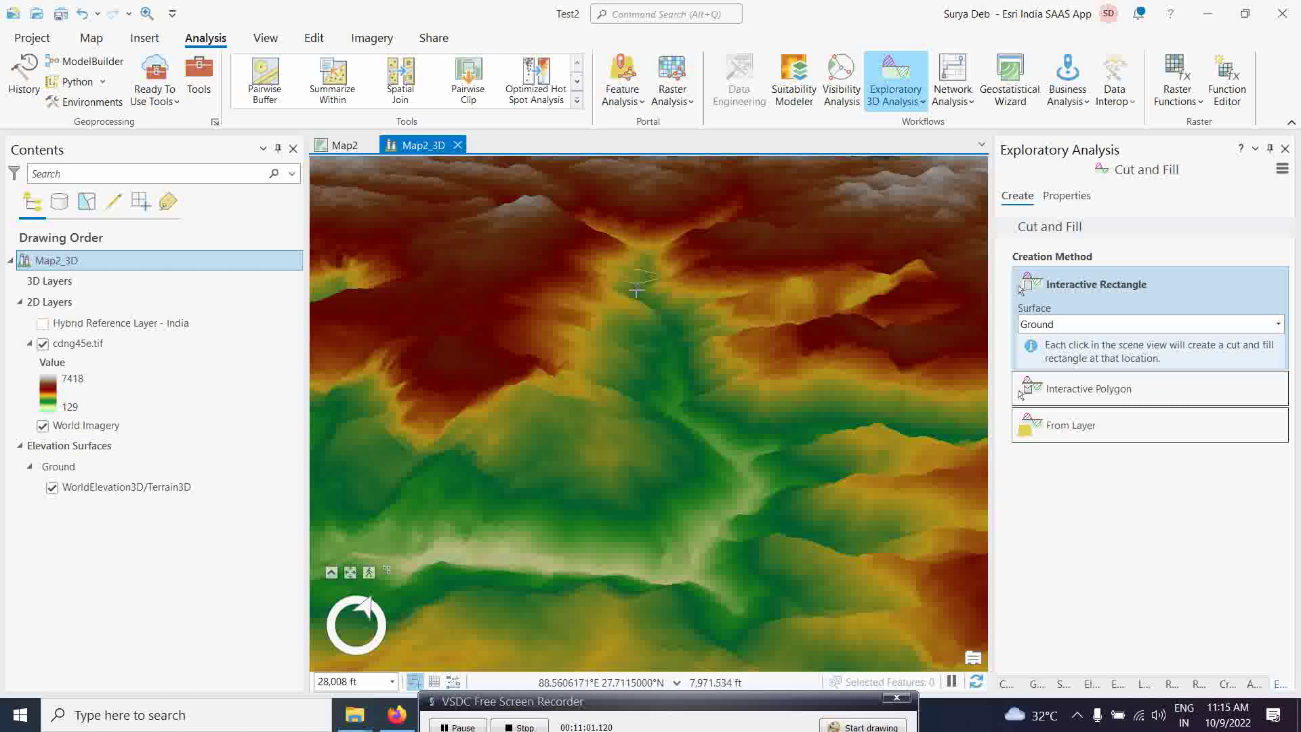
left_click(633, 290)
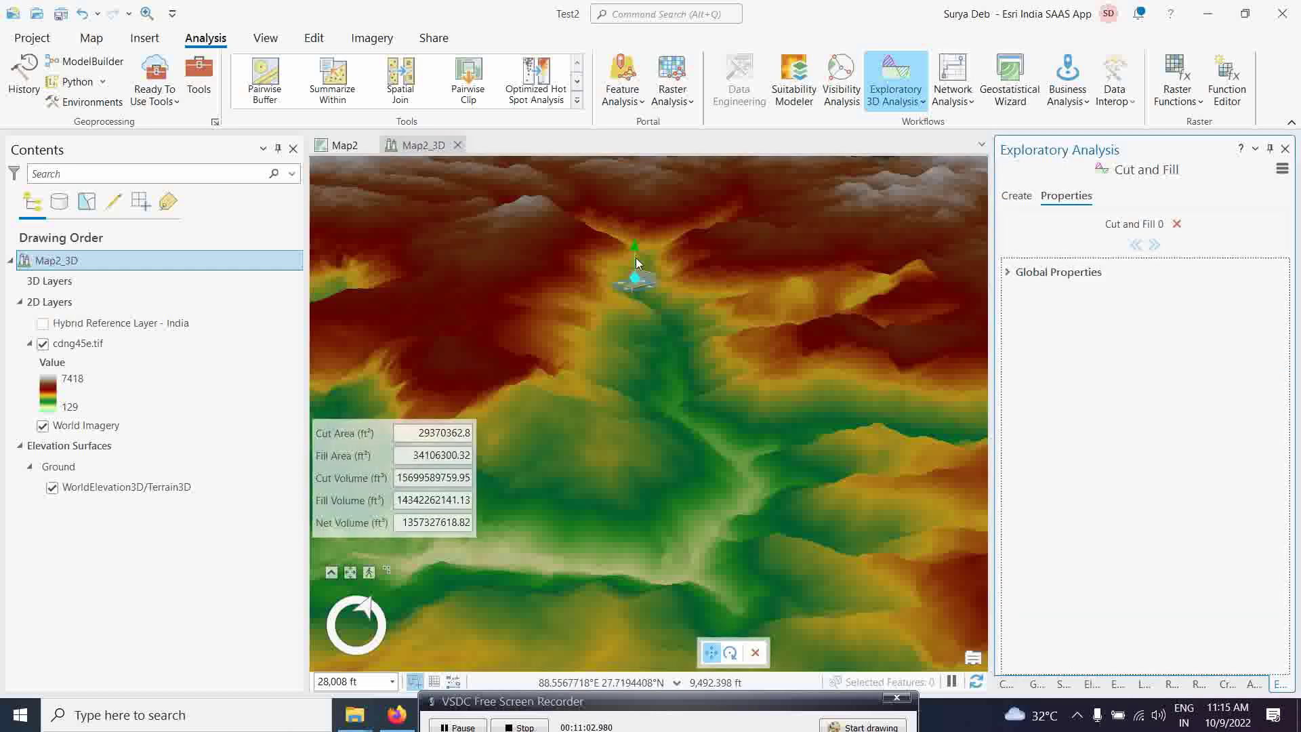
left_click_drag(634, 249, 631, 290)
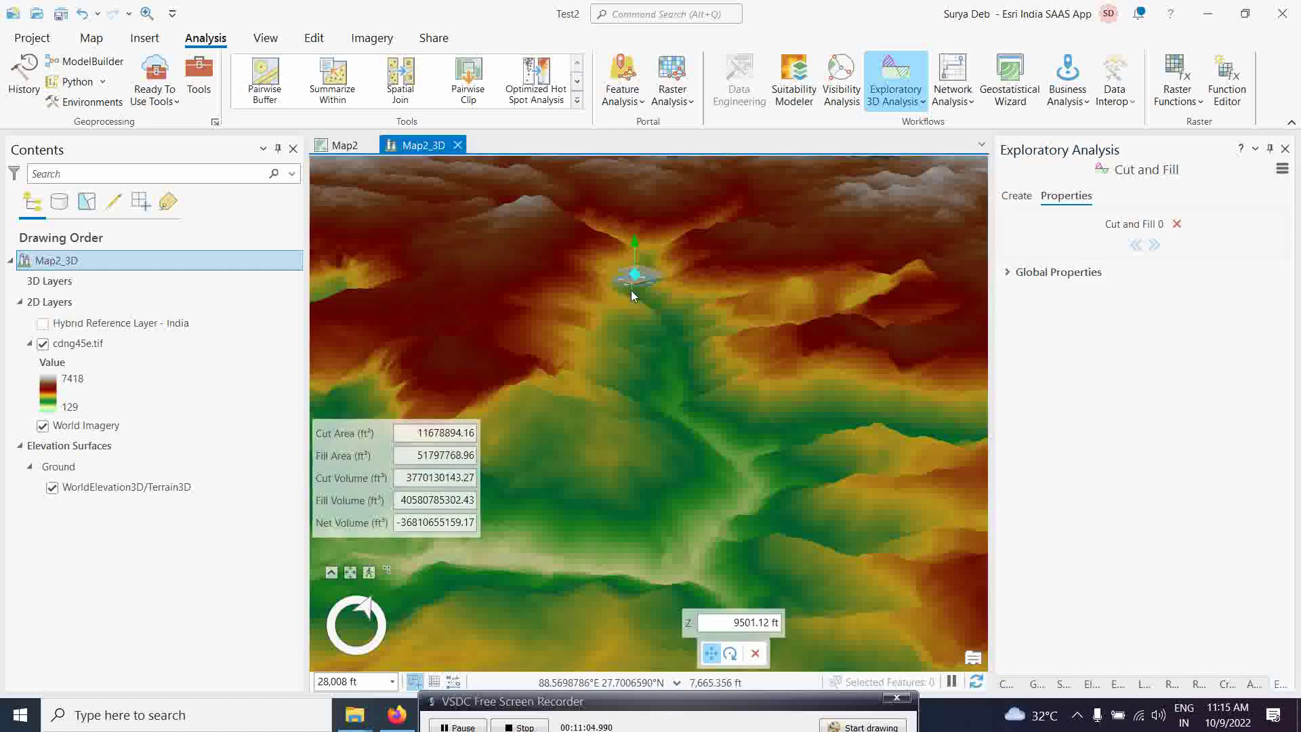
Reposition the cut and fill plane farther down the valley at about 11,113 ft and delete the analysis.
scroll(632, 290, "up", 3)
scroll(631, 256, "up", 2)
left_click_drag(638, 229, 640, 210)
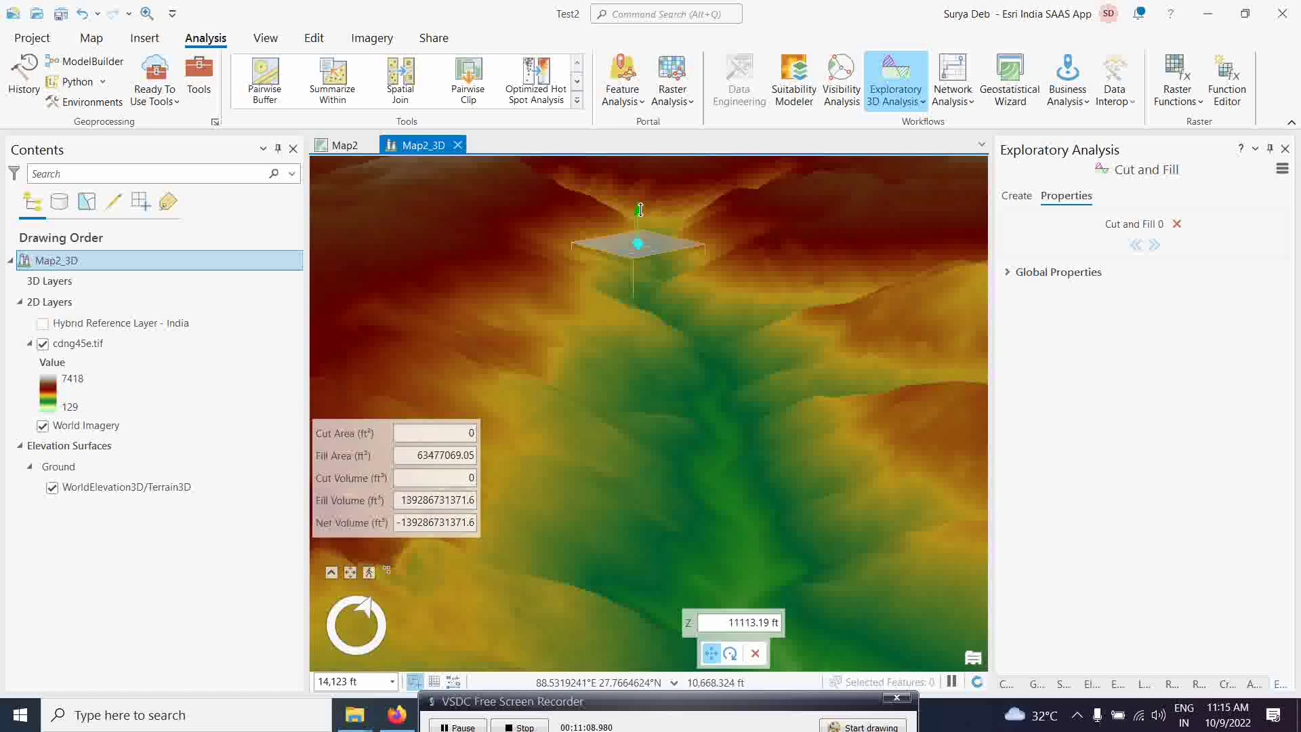
key("Escape")
left_click(643, 251)
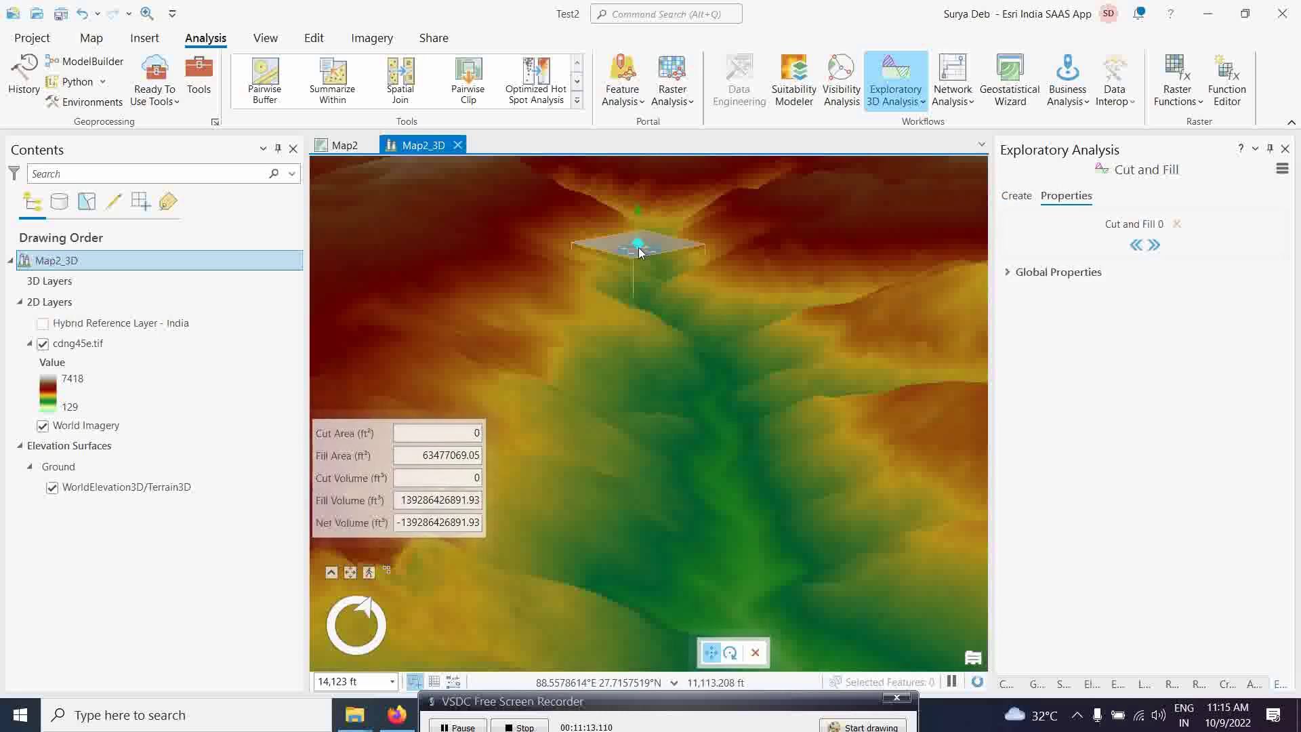
left_click_drag(643, 252, 689, 302)
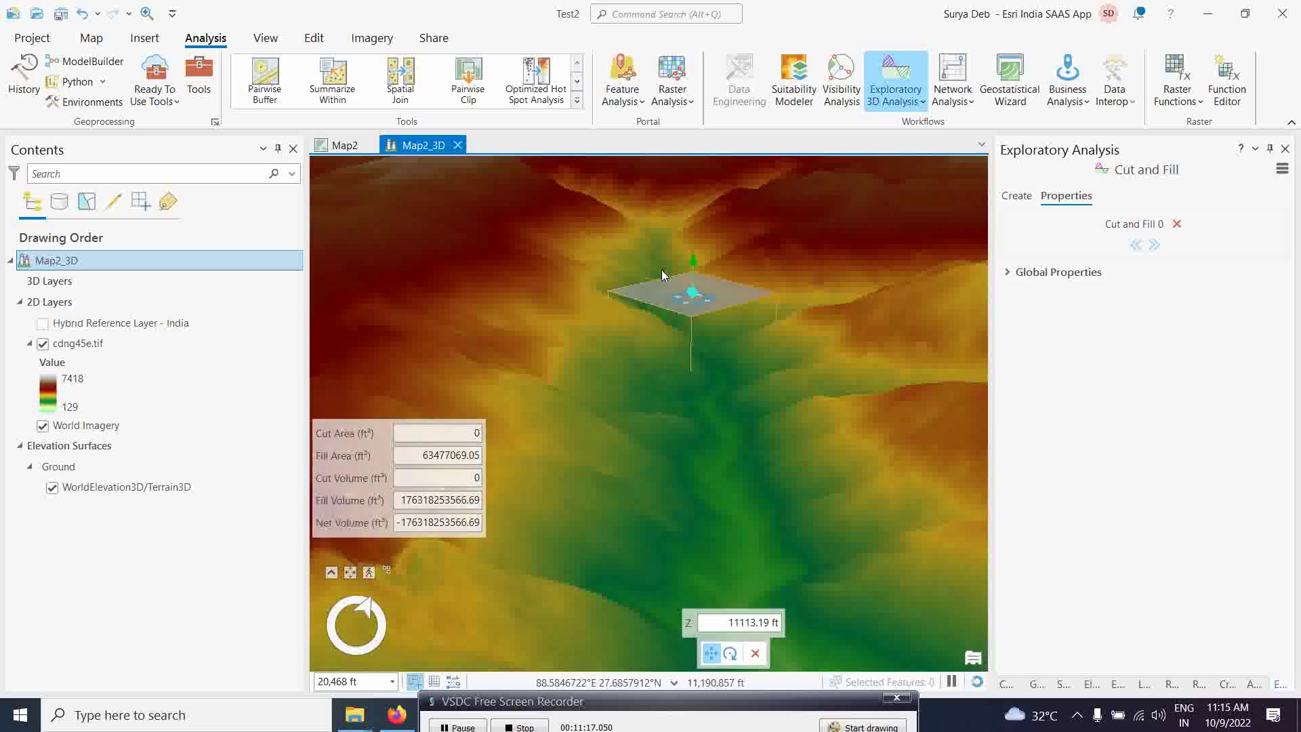
left_click(1176, 225)
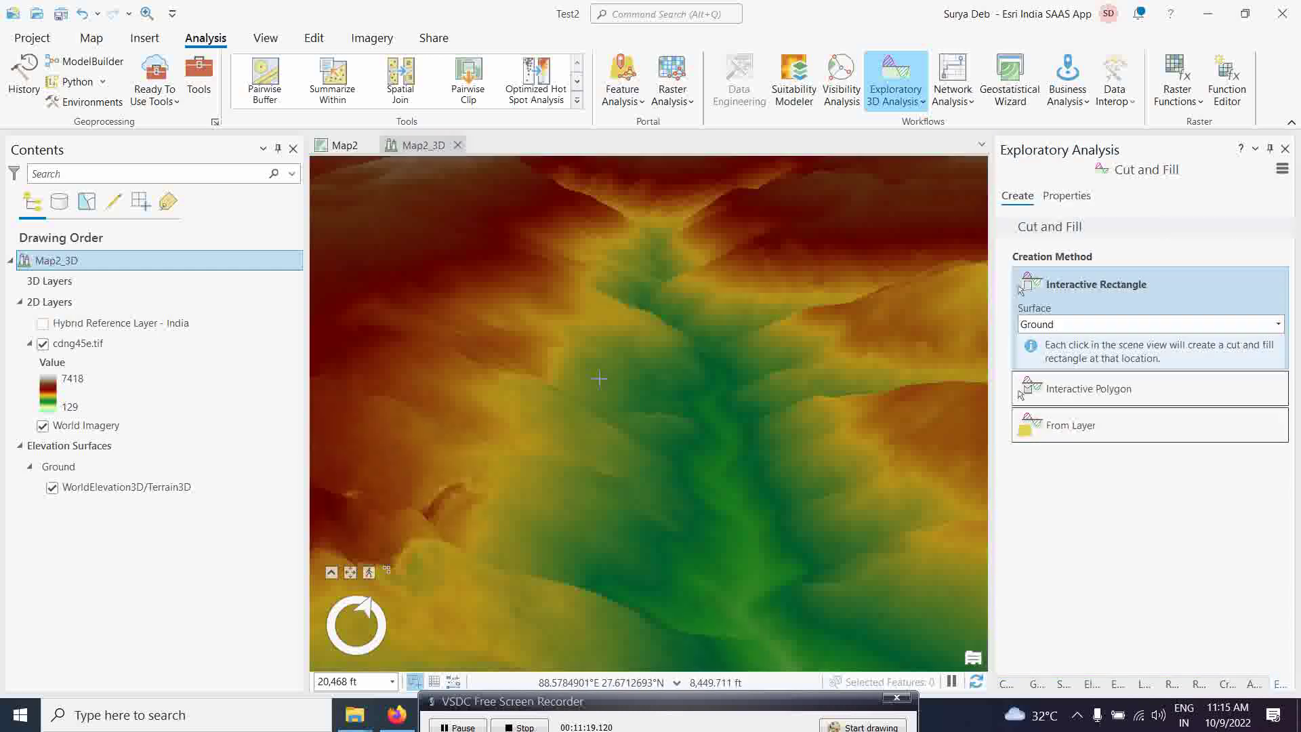
Examine the narrow upper valley up close with the Explore tool and close the Exploratory Analysis pane.
left_click(92, 38)
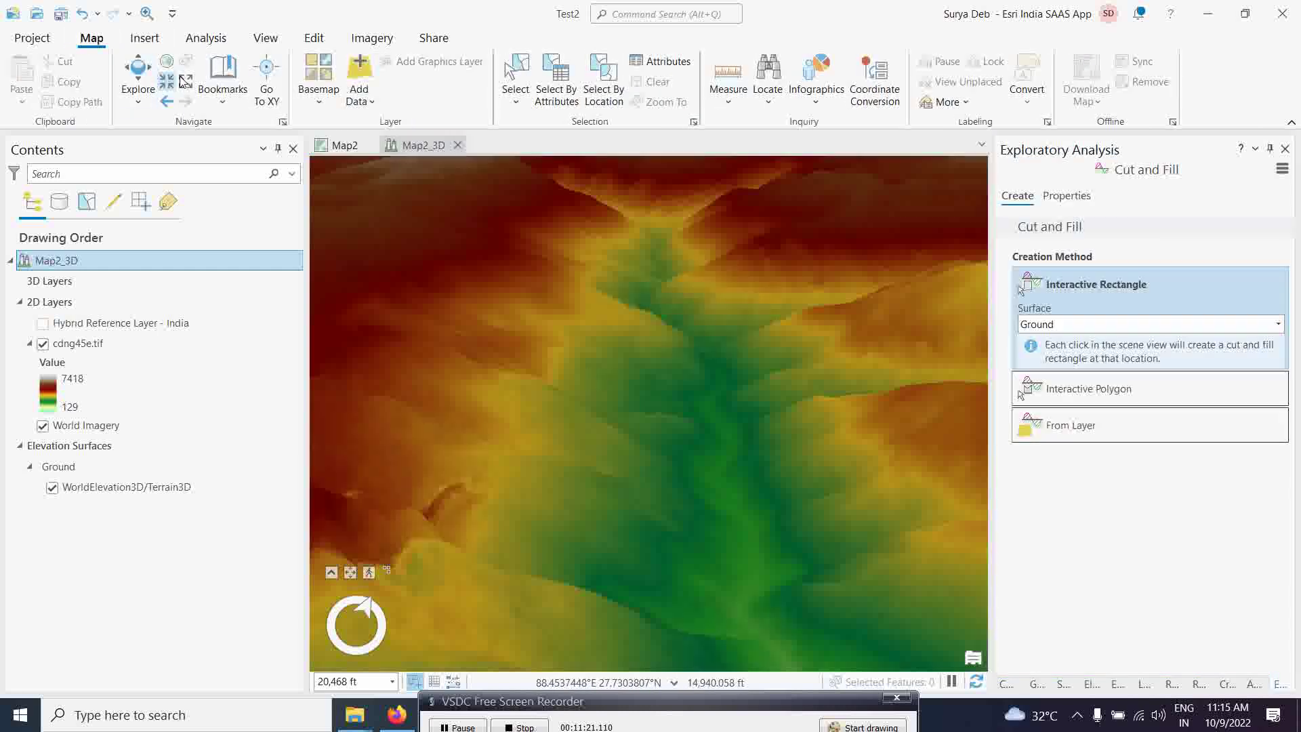
left_click(138, 80)
middle_click_drag(693, 351, 651, 416)
scroll(676, 331, "down", 5)
scroll(681, 474, "up", 5)
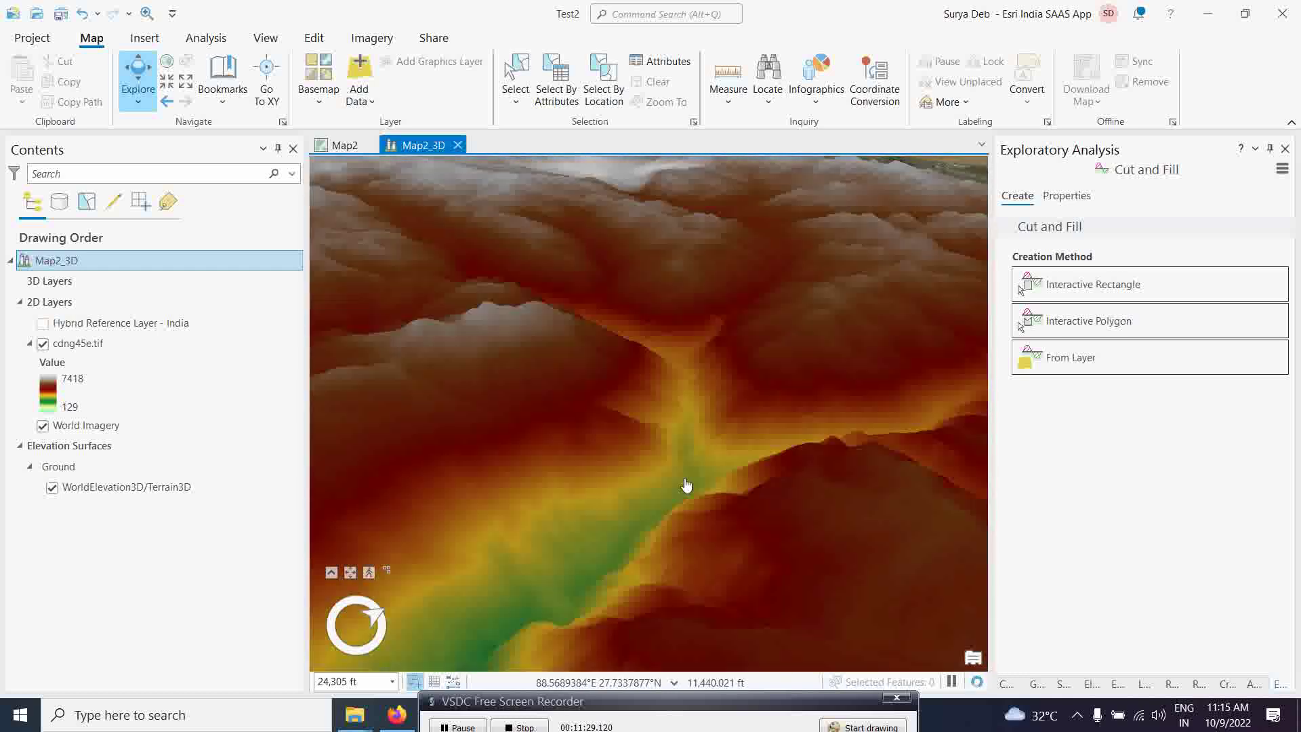
scroll(687, 477, "up", 3)
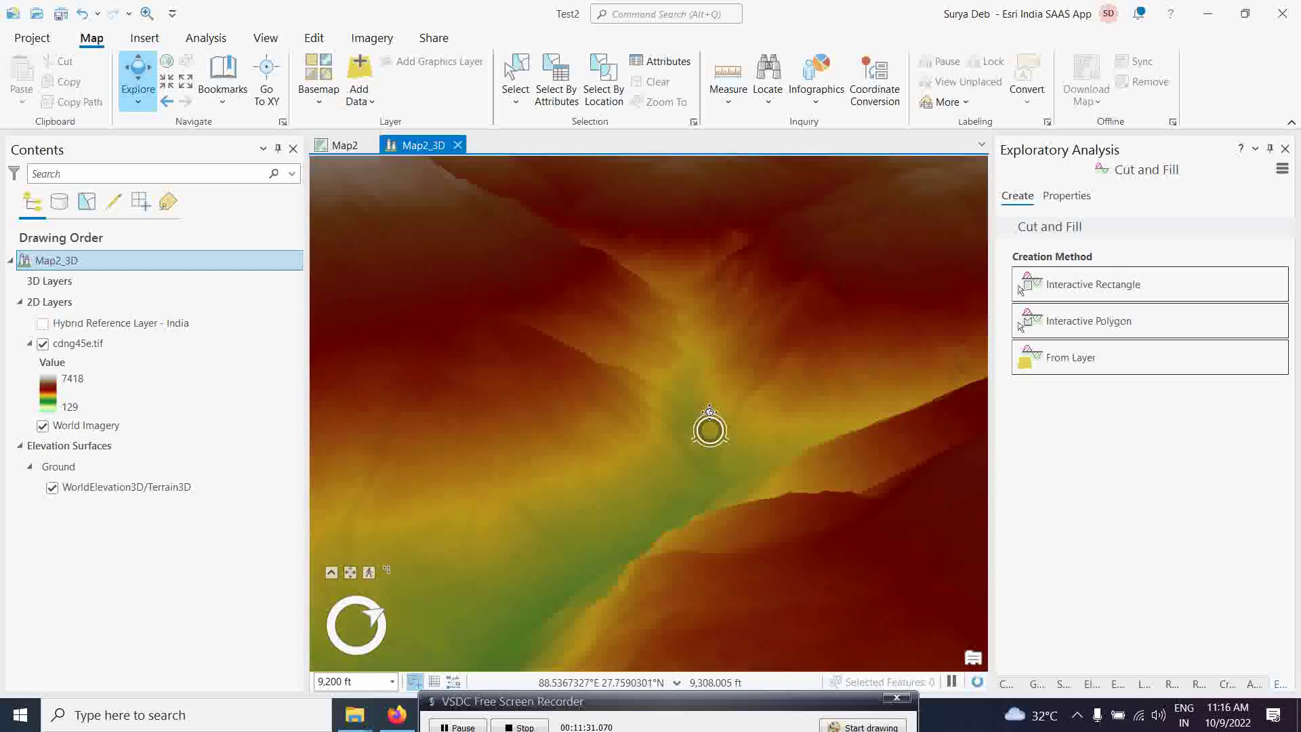
left_click_drag(713, 431, 770, 426)
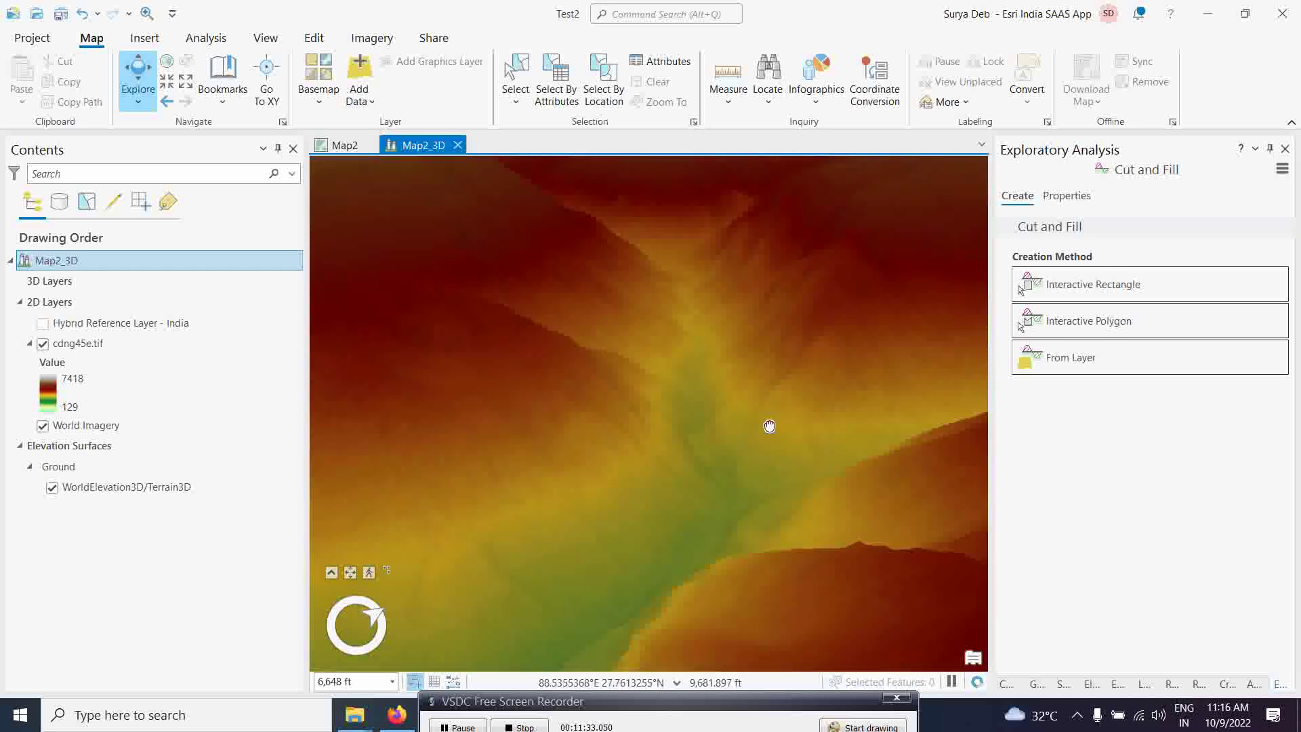
scroll(732, 429, "up", 1)
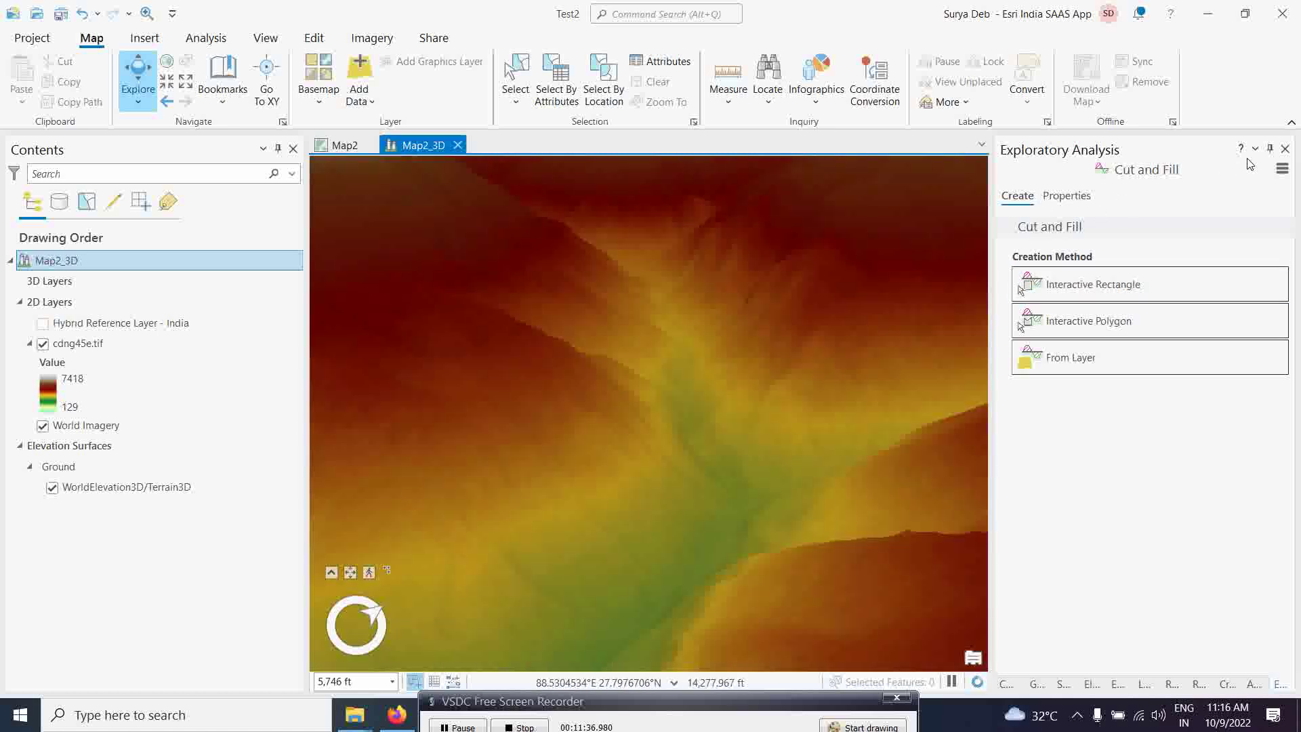
left_click(1284, 151)
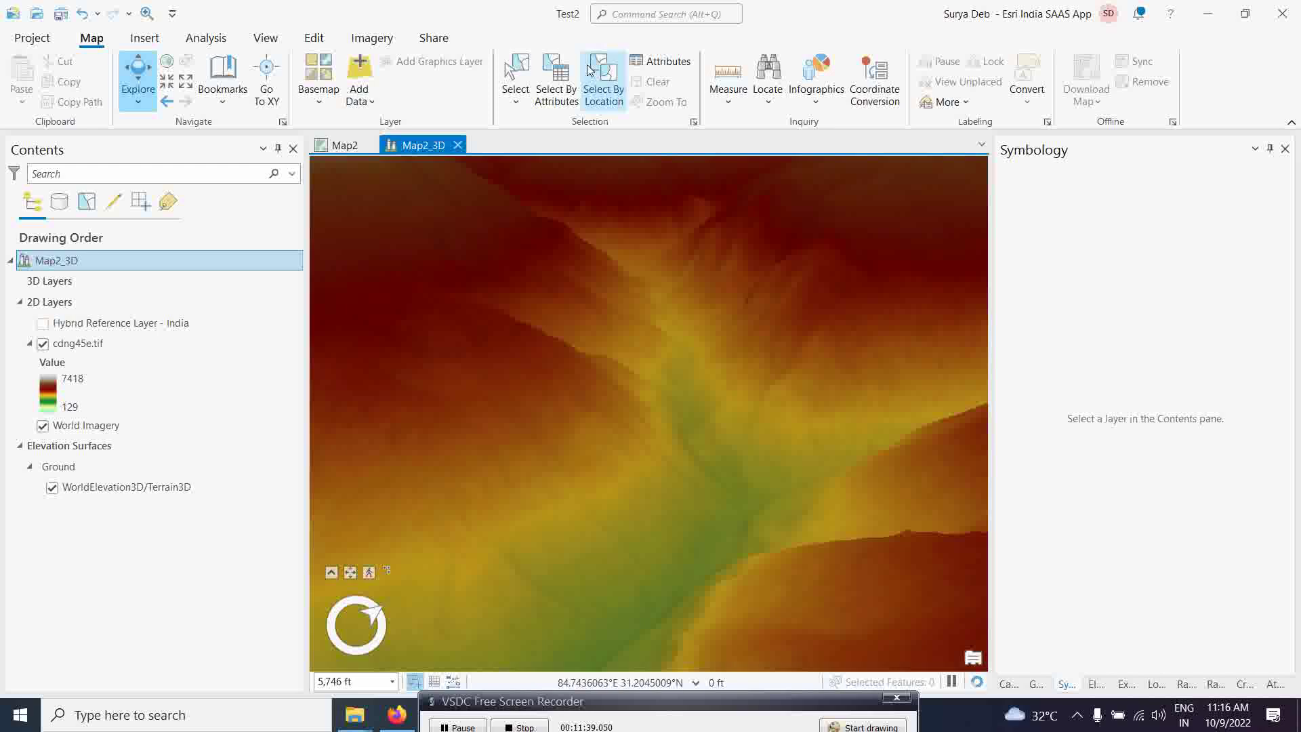
Place a Cut and Fill rectangle across the narrow gorge with its plane at about 11,440 ft, and delete the analysis.
left_click(201, 39)
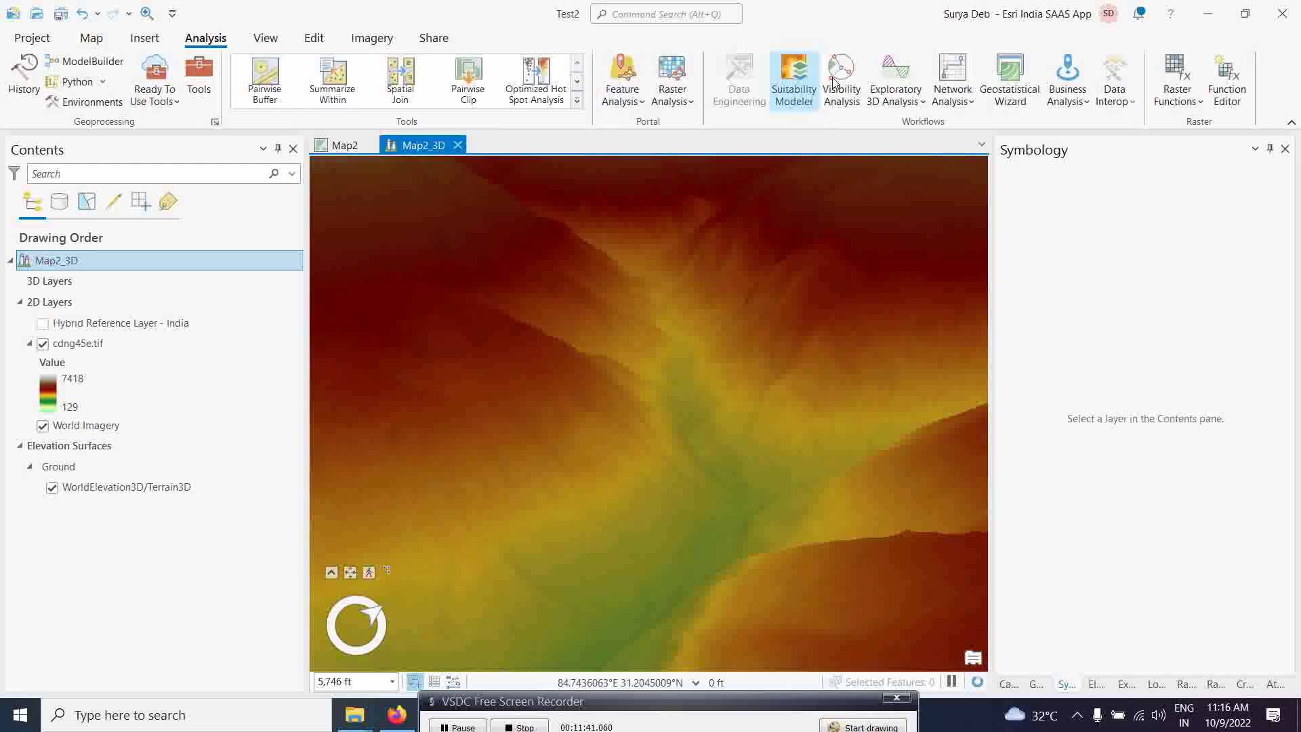
left_click(880, 102)
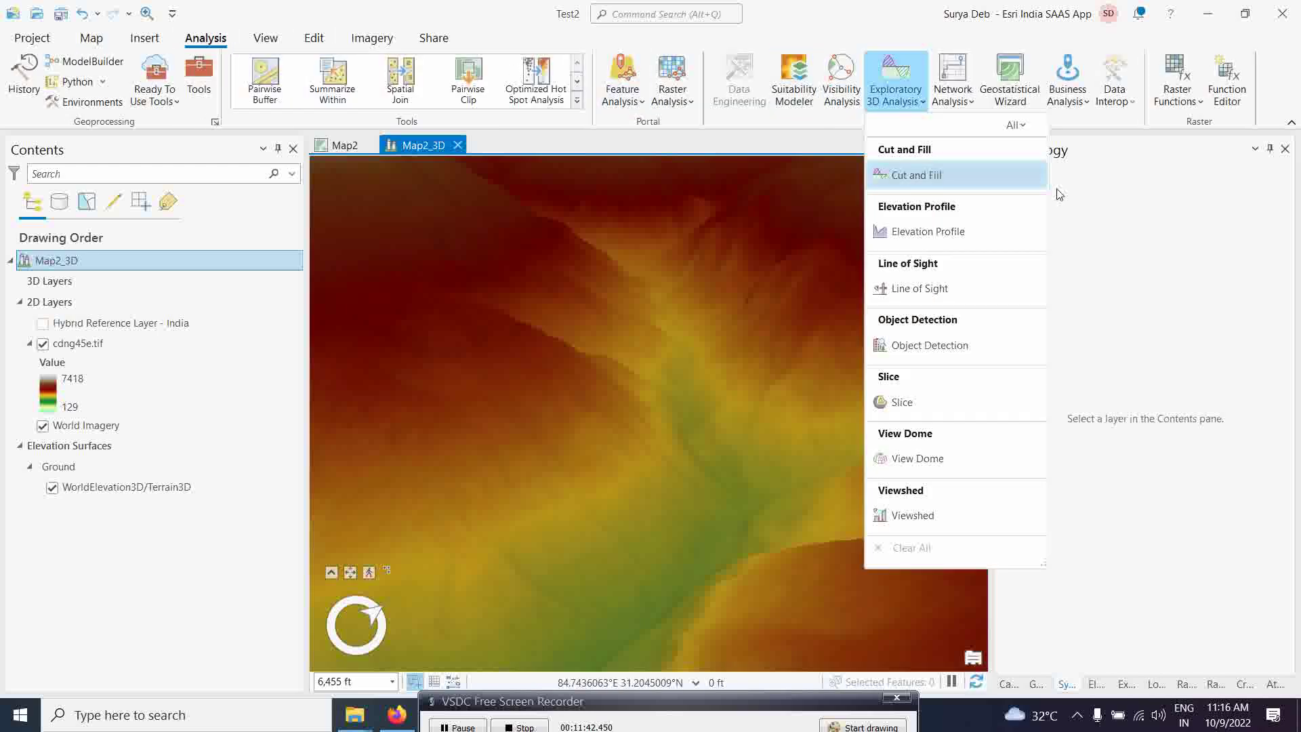
left_click(912, 177)
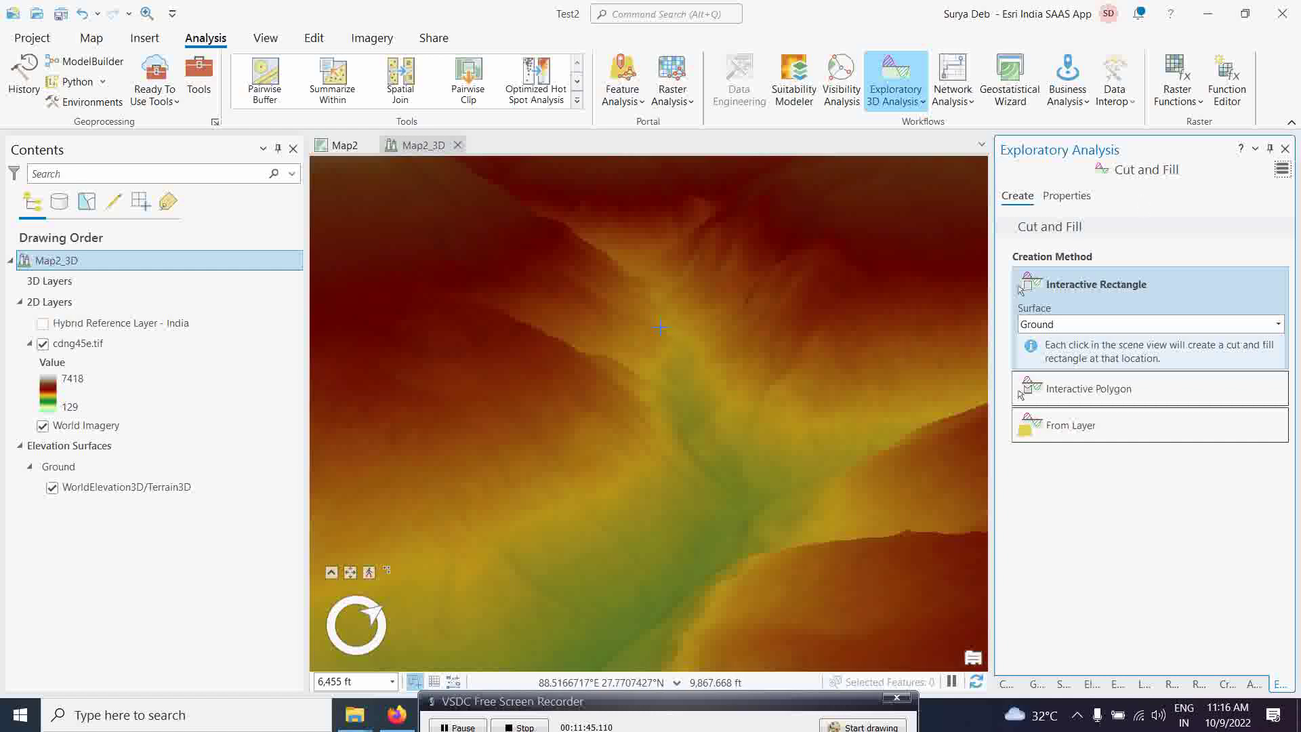
left_click(628, 300)
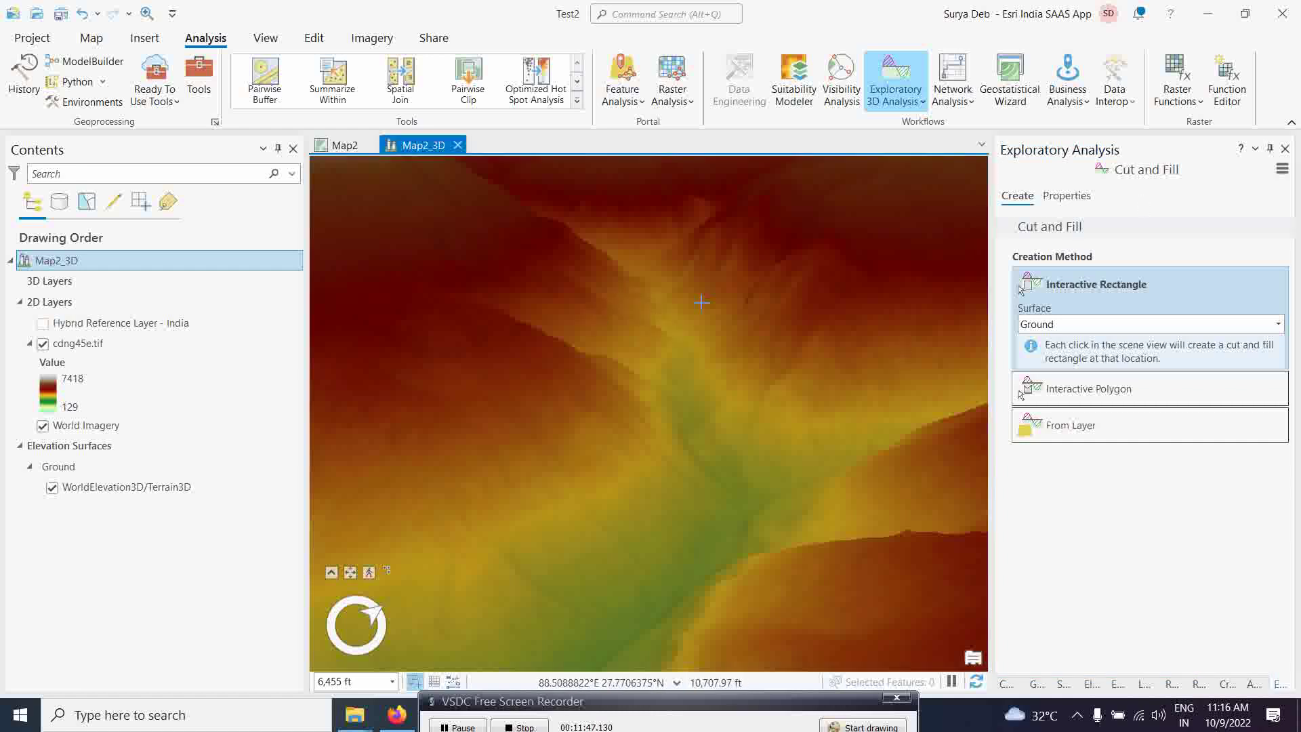
mouse_move(727, 309)
left_mouse_down()
mouse_move(601, 353)
mouse_move(613, 365)
left_mouse_up()
left_click_drag(679, 300, 677, 282)
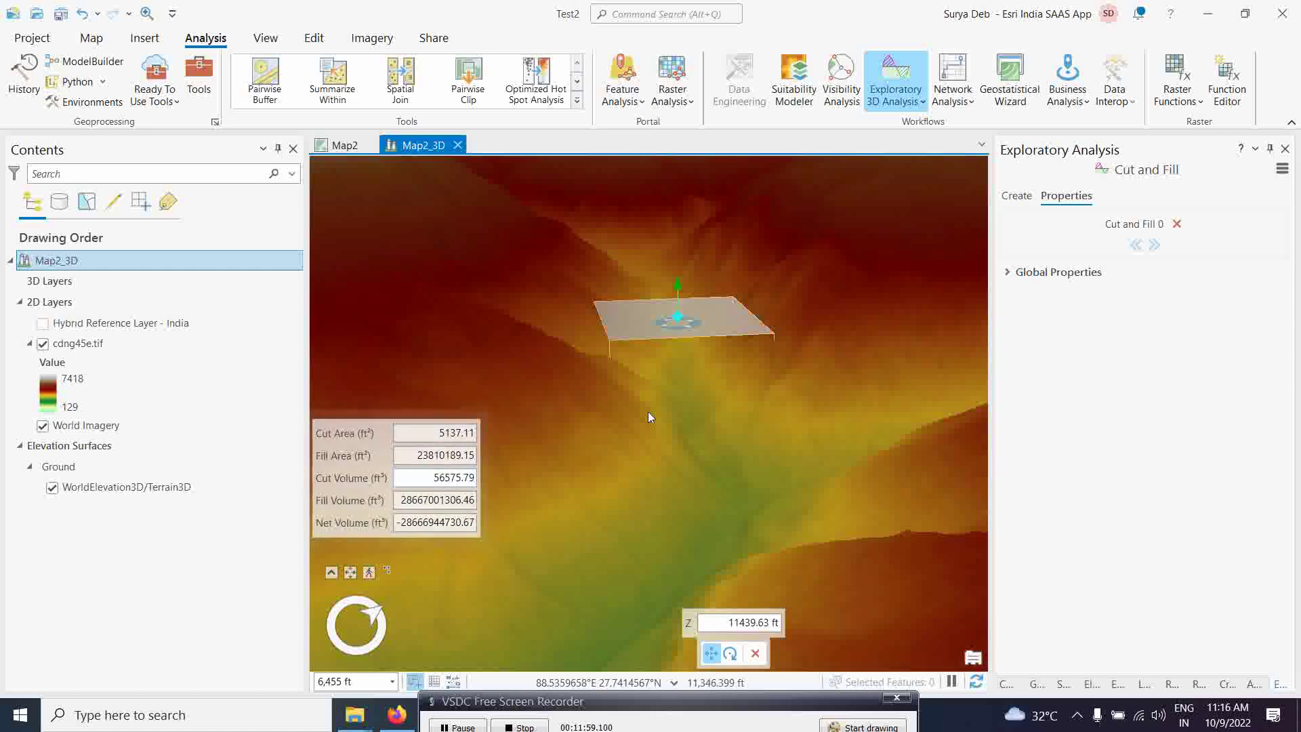
scroll(661, 376, "down", 2)
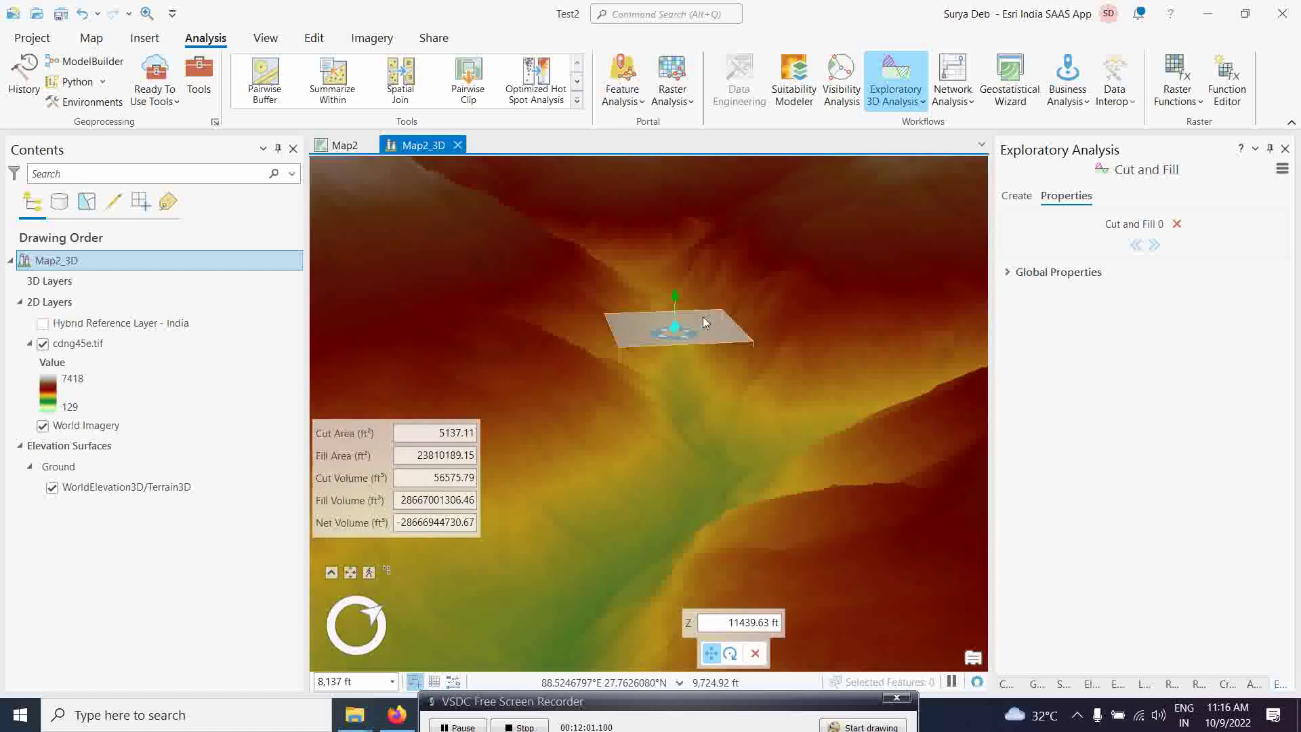
left_click(1177, 223)
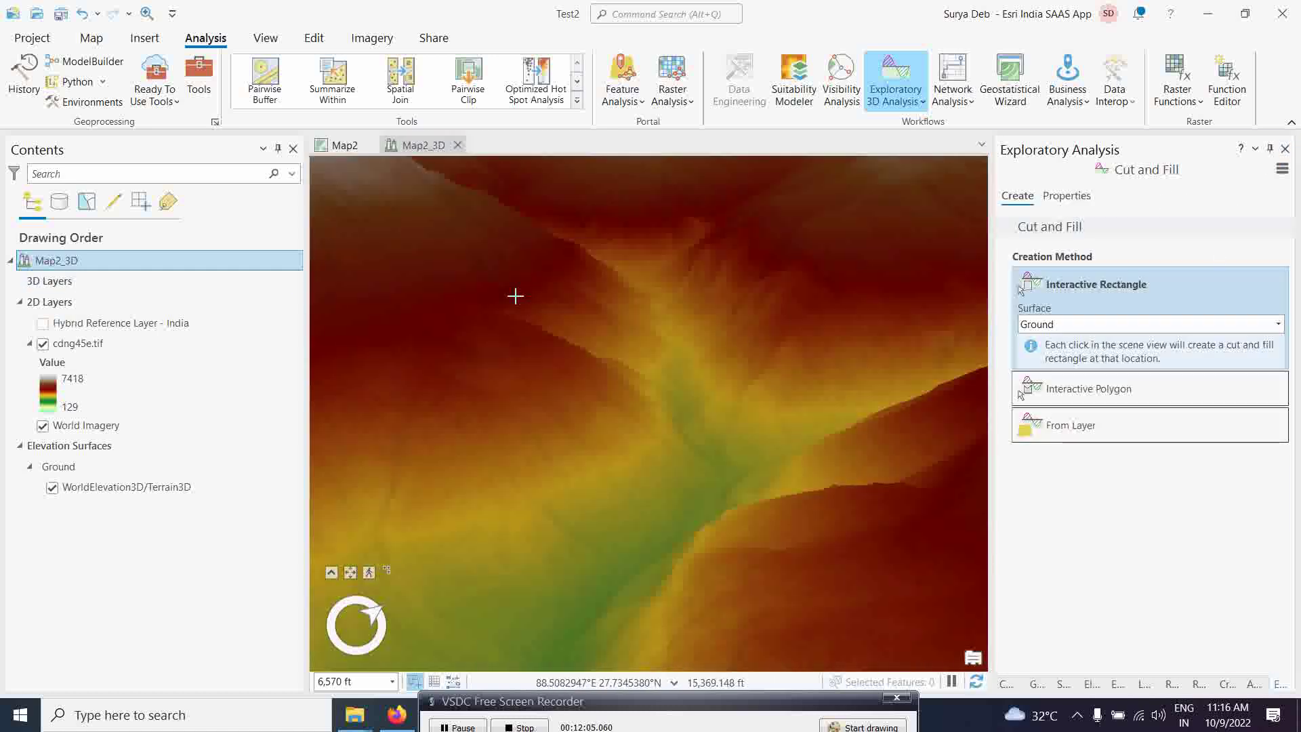
left_click(908, 96)
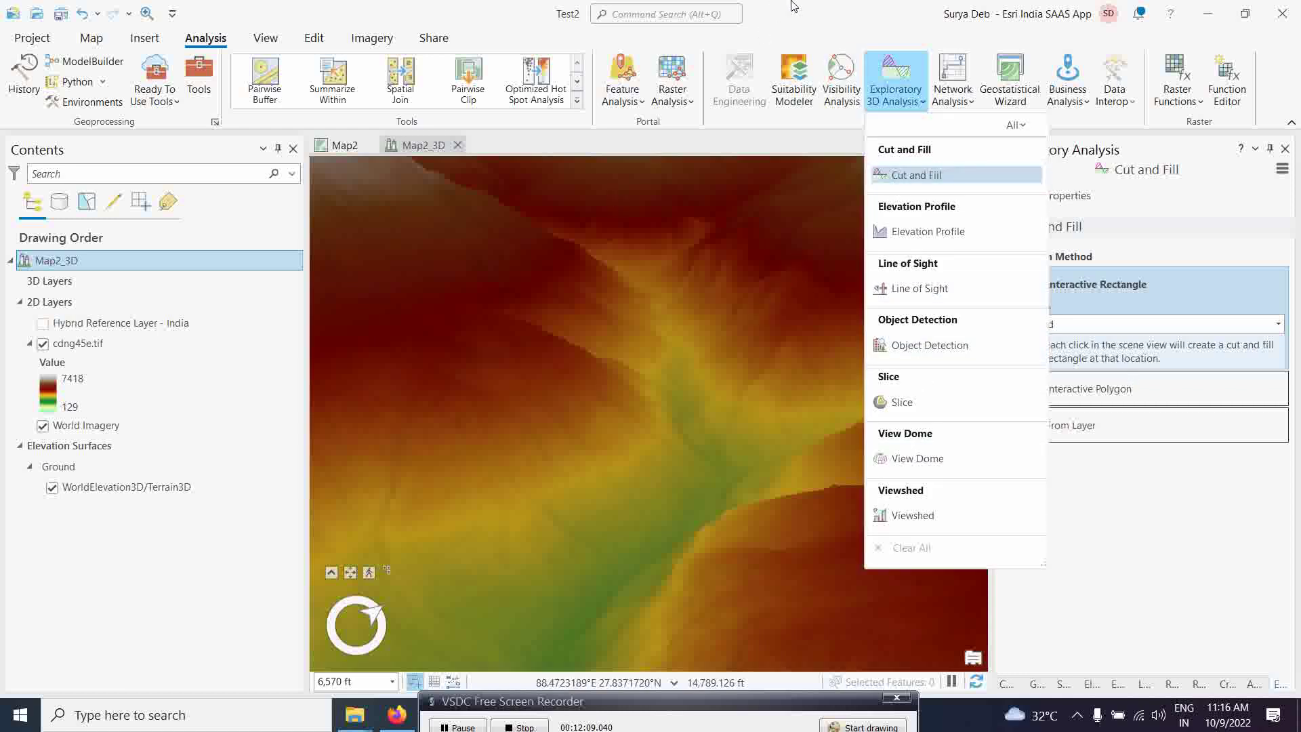
left_click(828, 15)
scroll(685, 299, "down", 2)
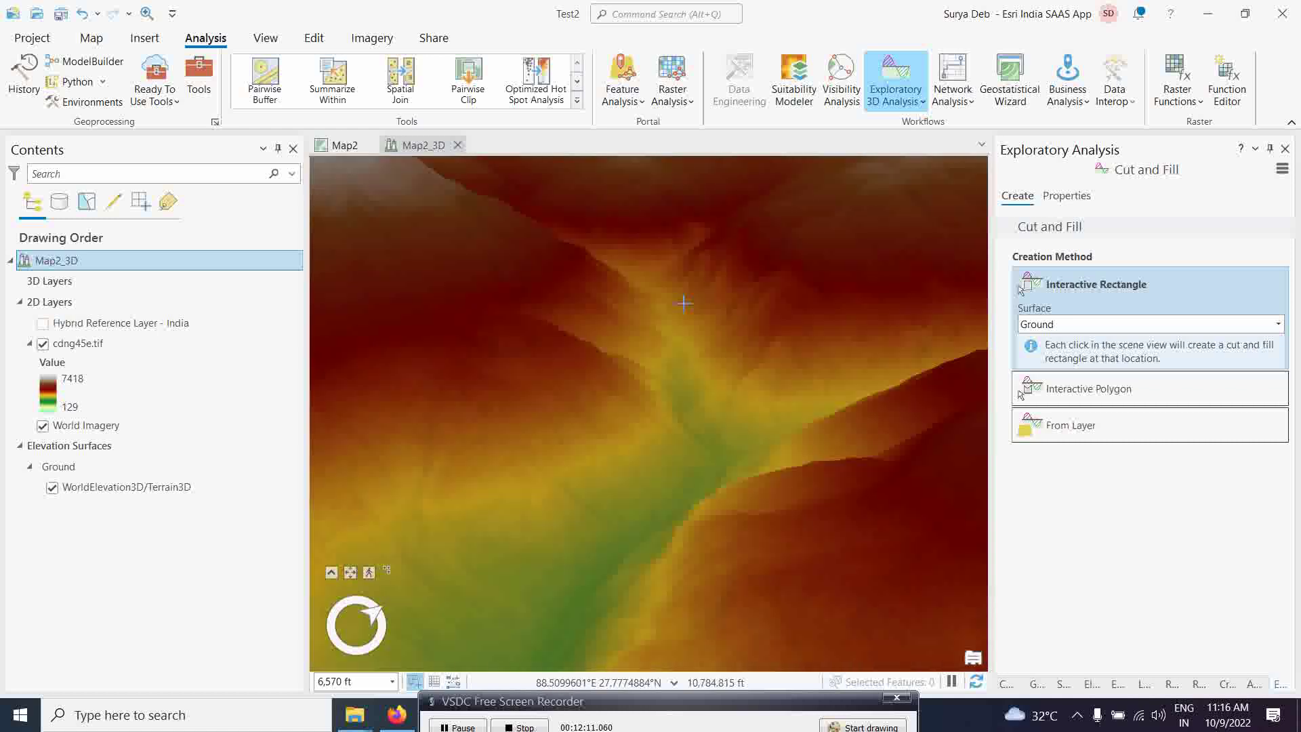
Leave Cut and Fill and examine the valley and distant ridges at a lower viewing angle with the Explore tool.
left_click(91, 38)
left_click(137, 80)
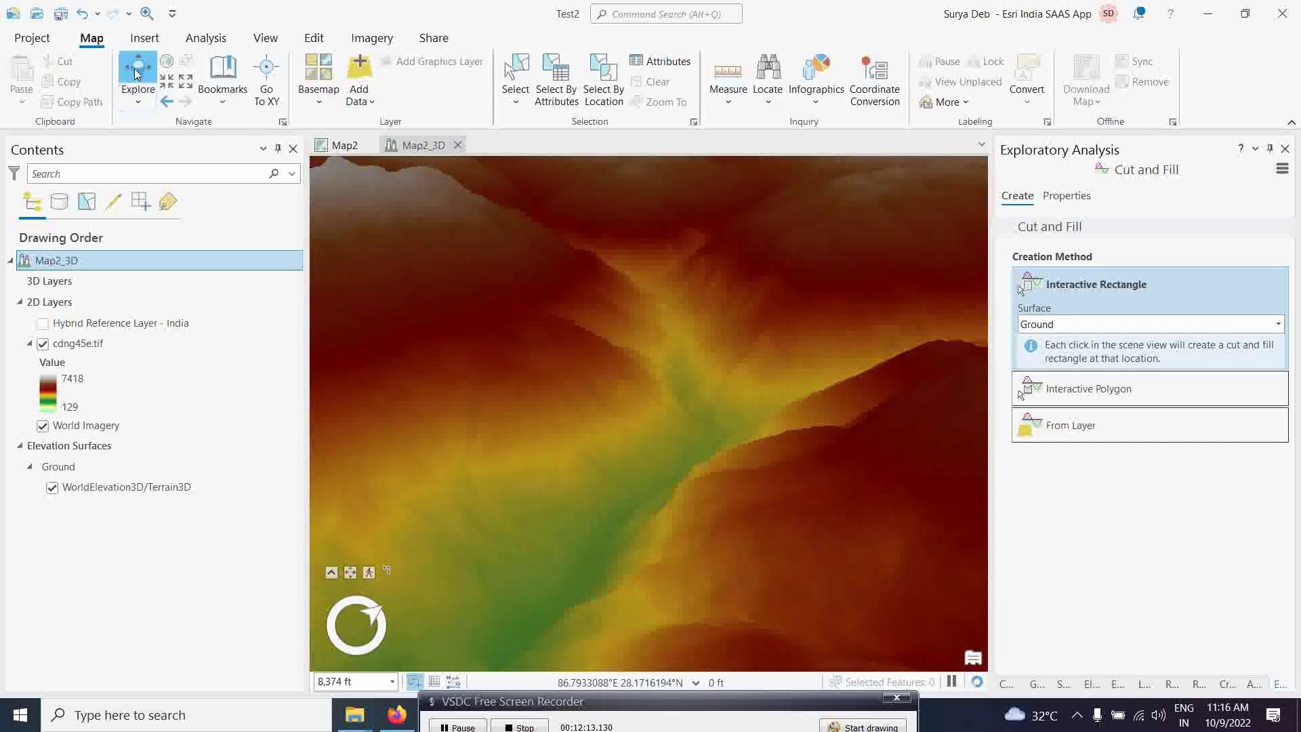
scroll(732, 376, "down", 2)
middle_click_drag(705, 390, 710, 359)
scroll(709, 359, "up", 2)
left_click_drag(606, 712, 635, 704)
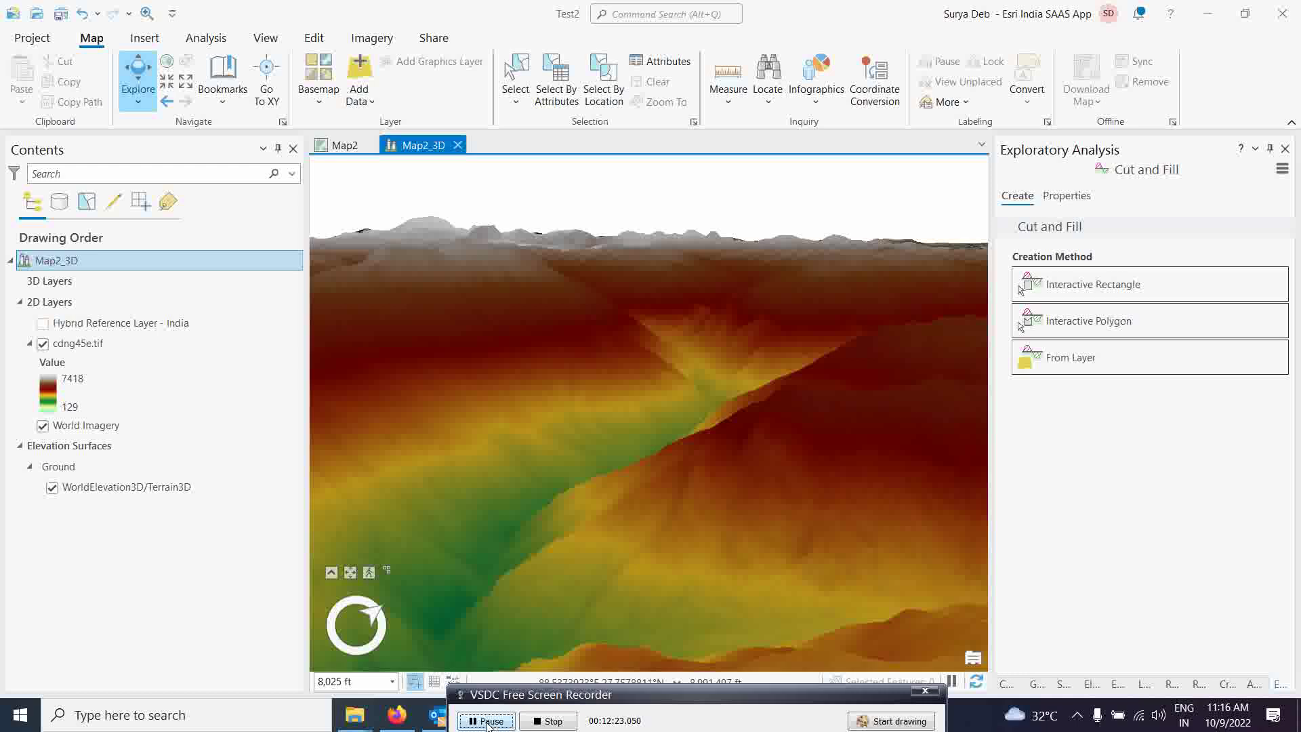
left_click(487, 721)
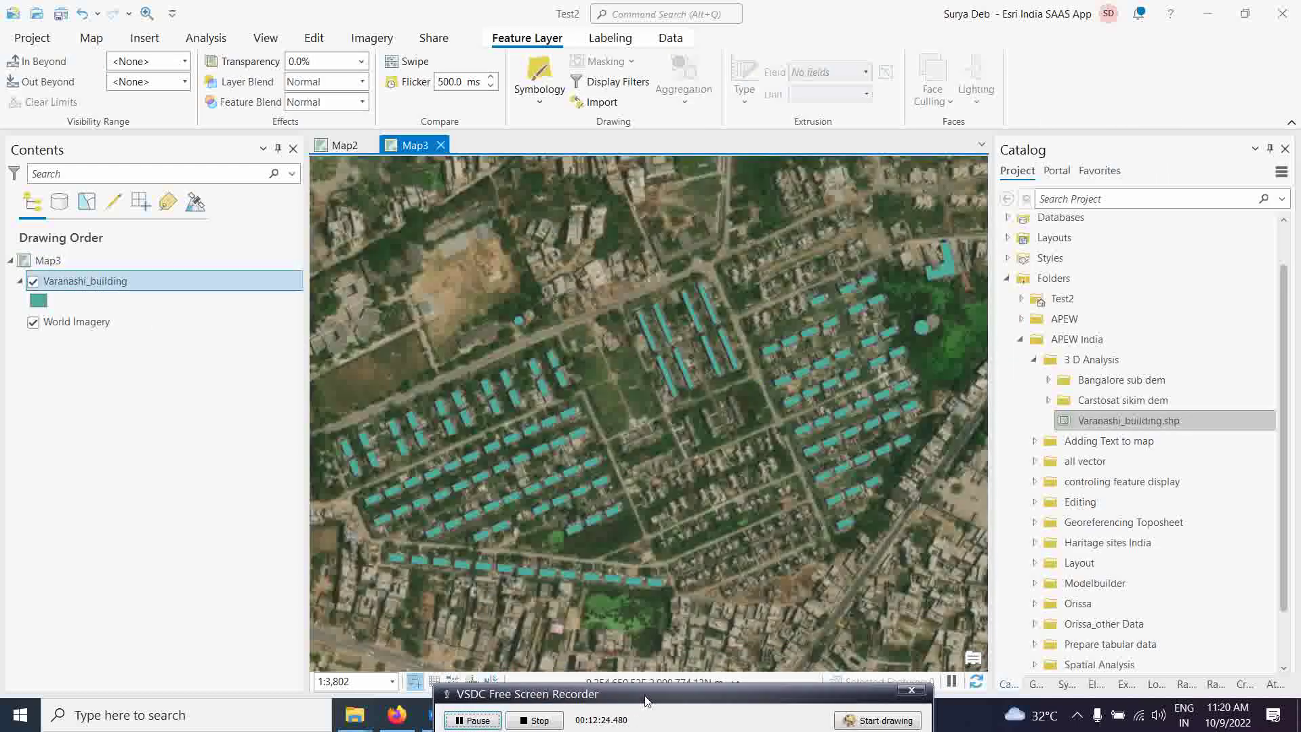
left_click_drag(646, 700, 630, 716)
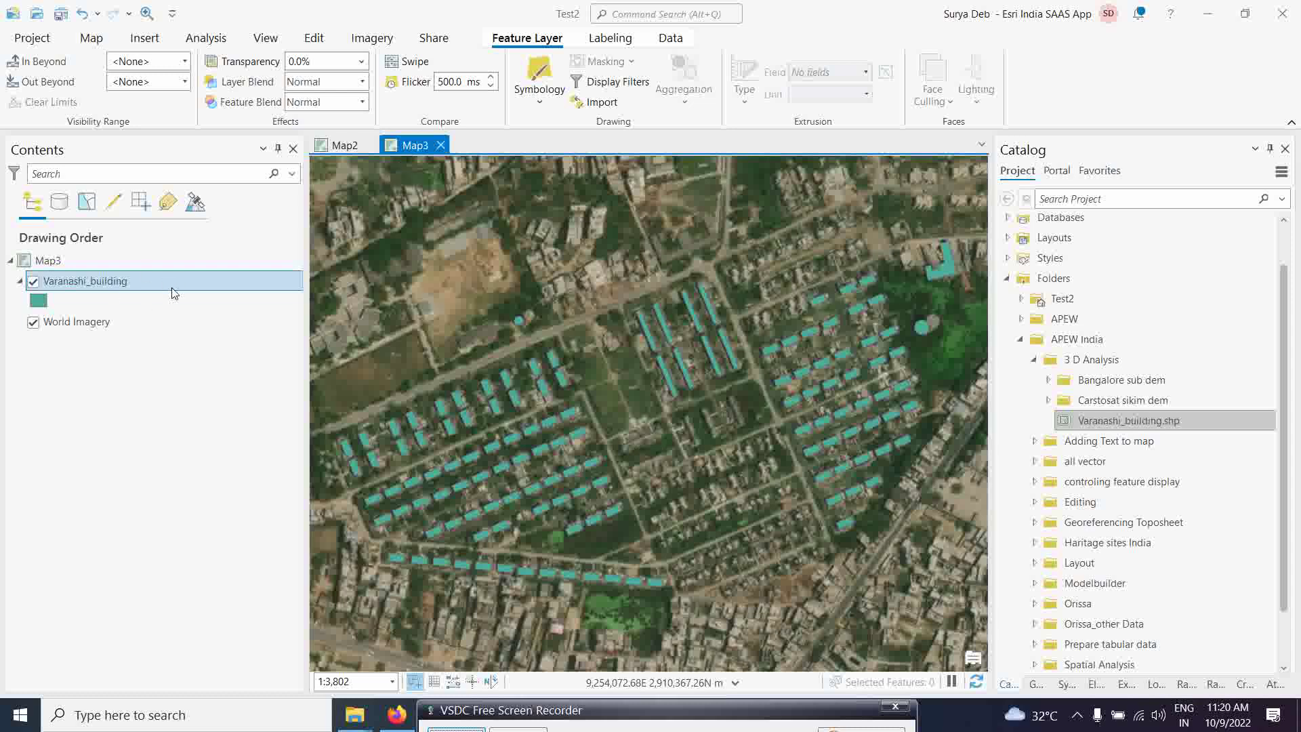
Convert the Map3 map containing the Varanashi_building layer to a 3D scene.
left_click(261, 42)
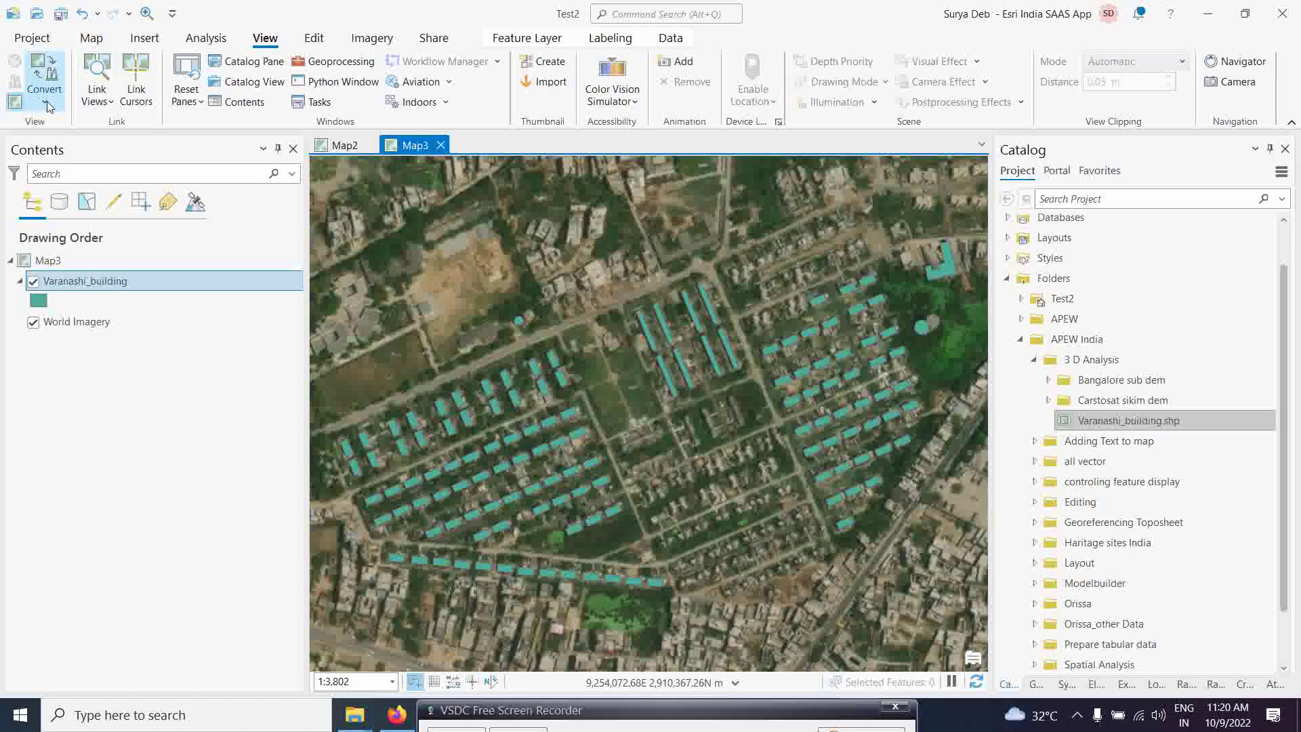
left_click(48, 105)
left_click(78, 169)
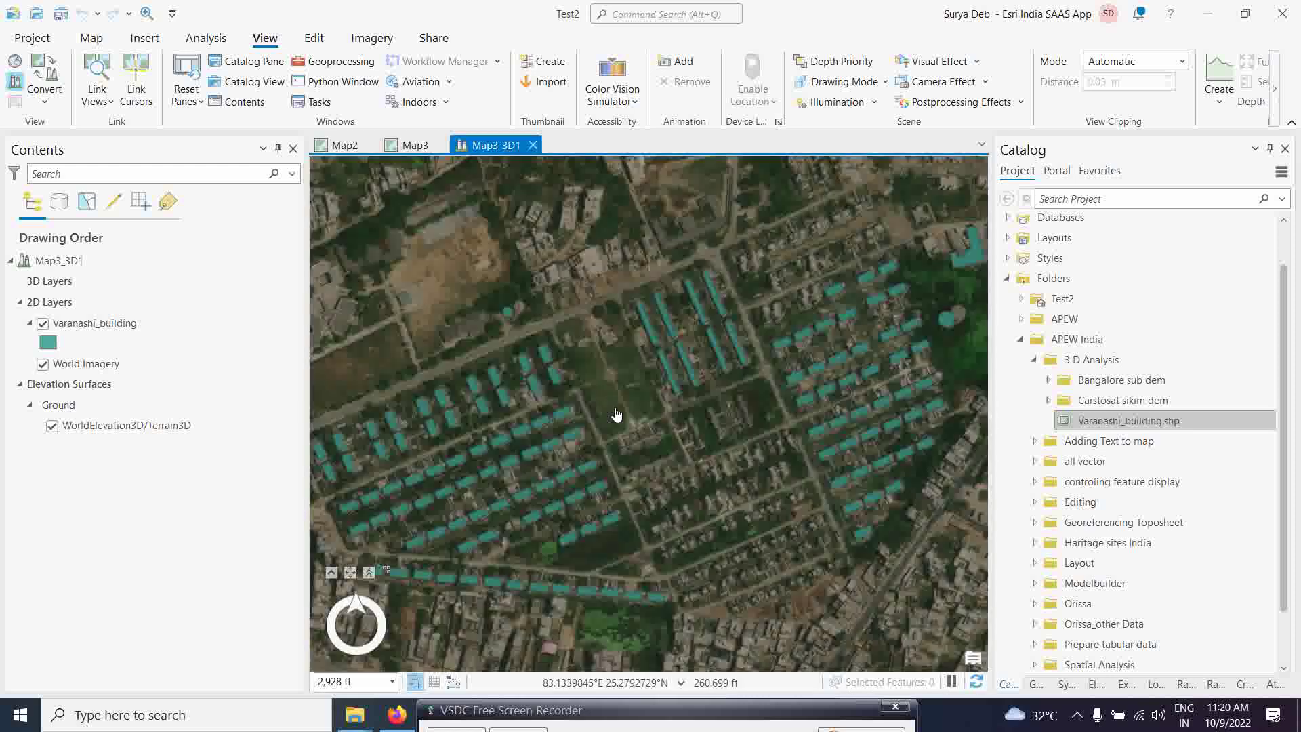
middle_click_drag(631, 500, 607, 311)
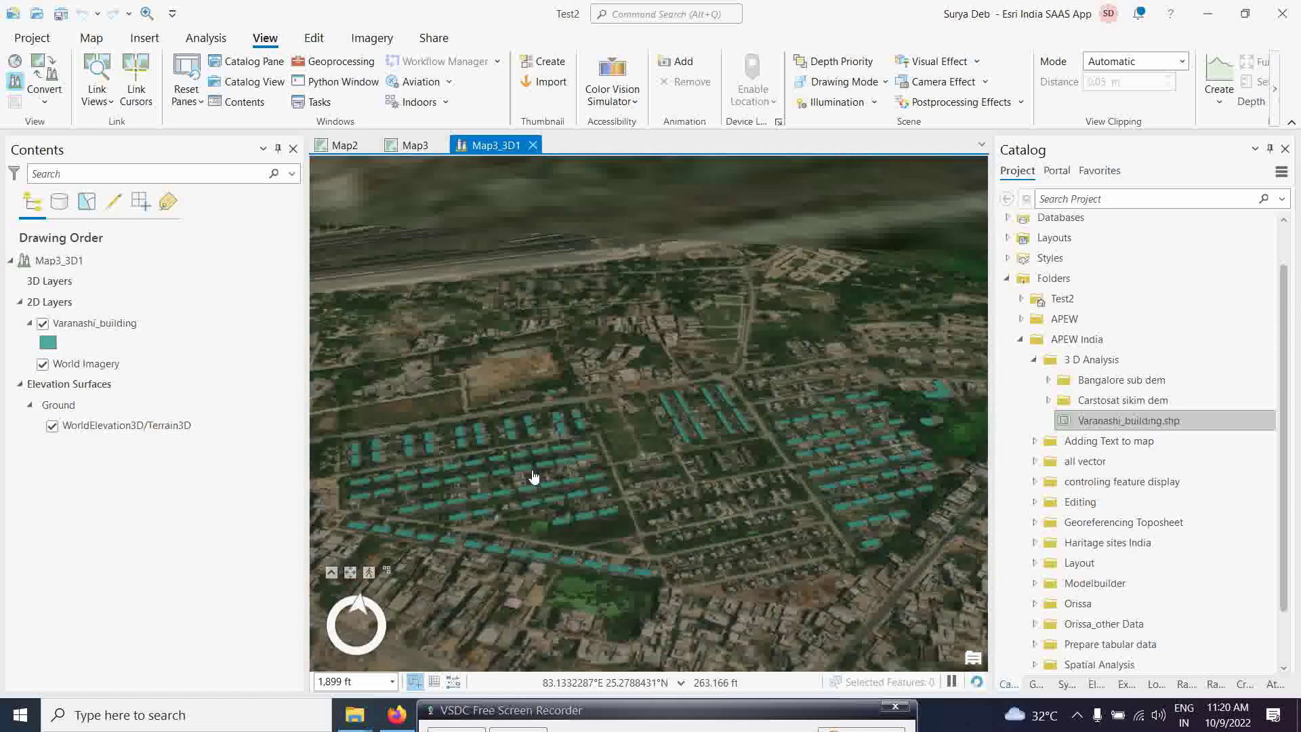
middle_click_drag(533, 476, 603, 395)
scroll(647, 504, "up", 5)
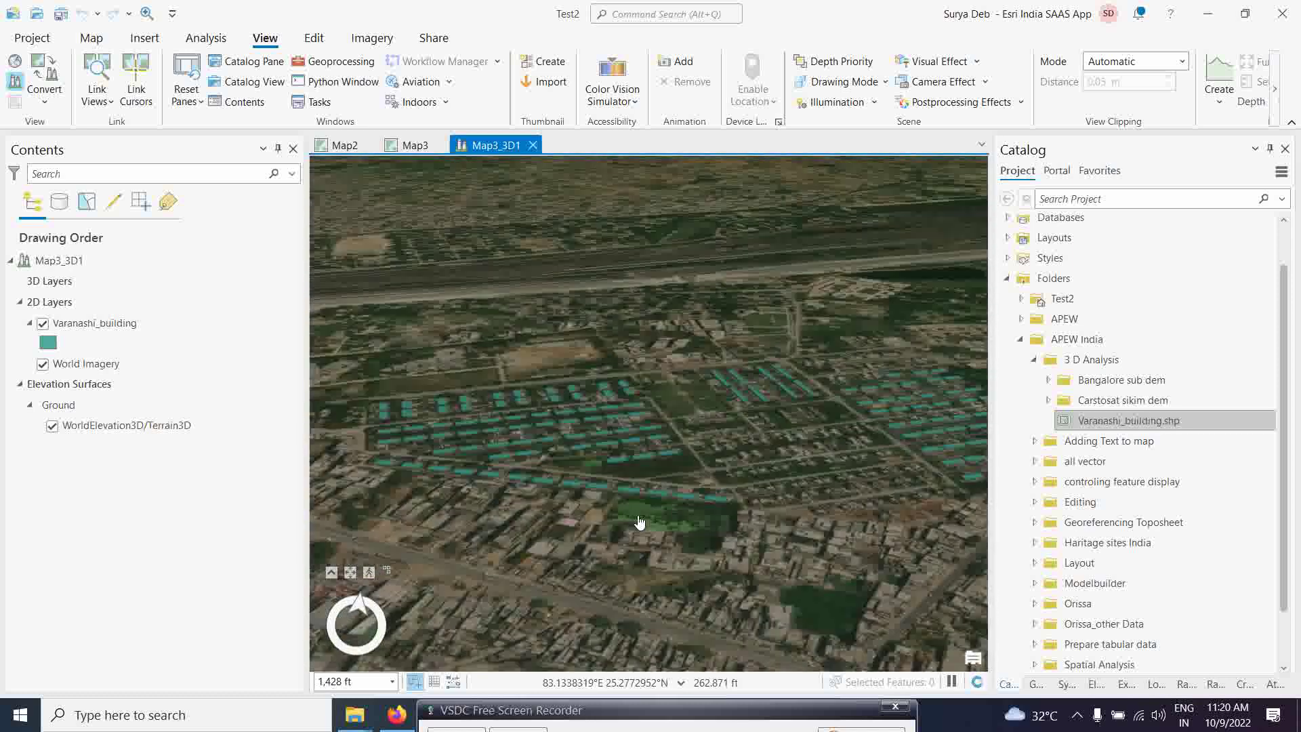
scroll(651, 520, "down", 1)
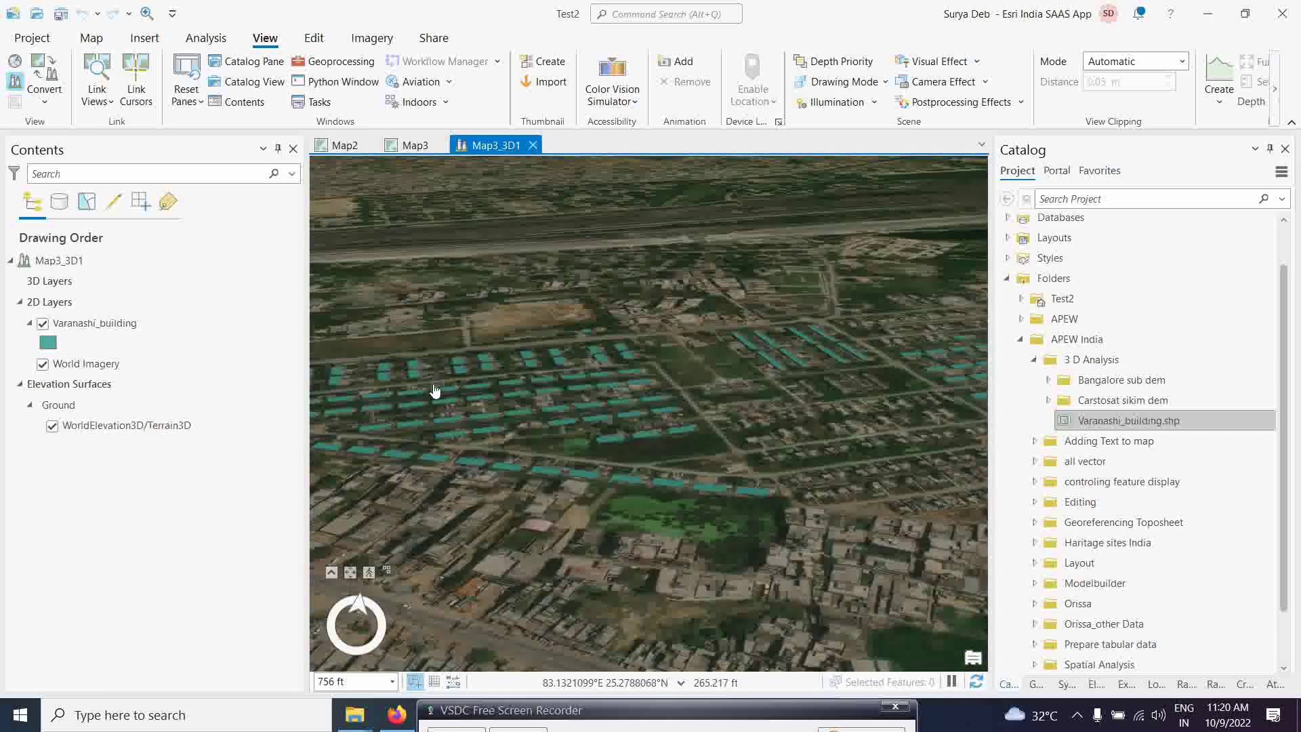
Set the extrusion type of the Varanashi_building layer to Min Height.
left_click(140, 323)
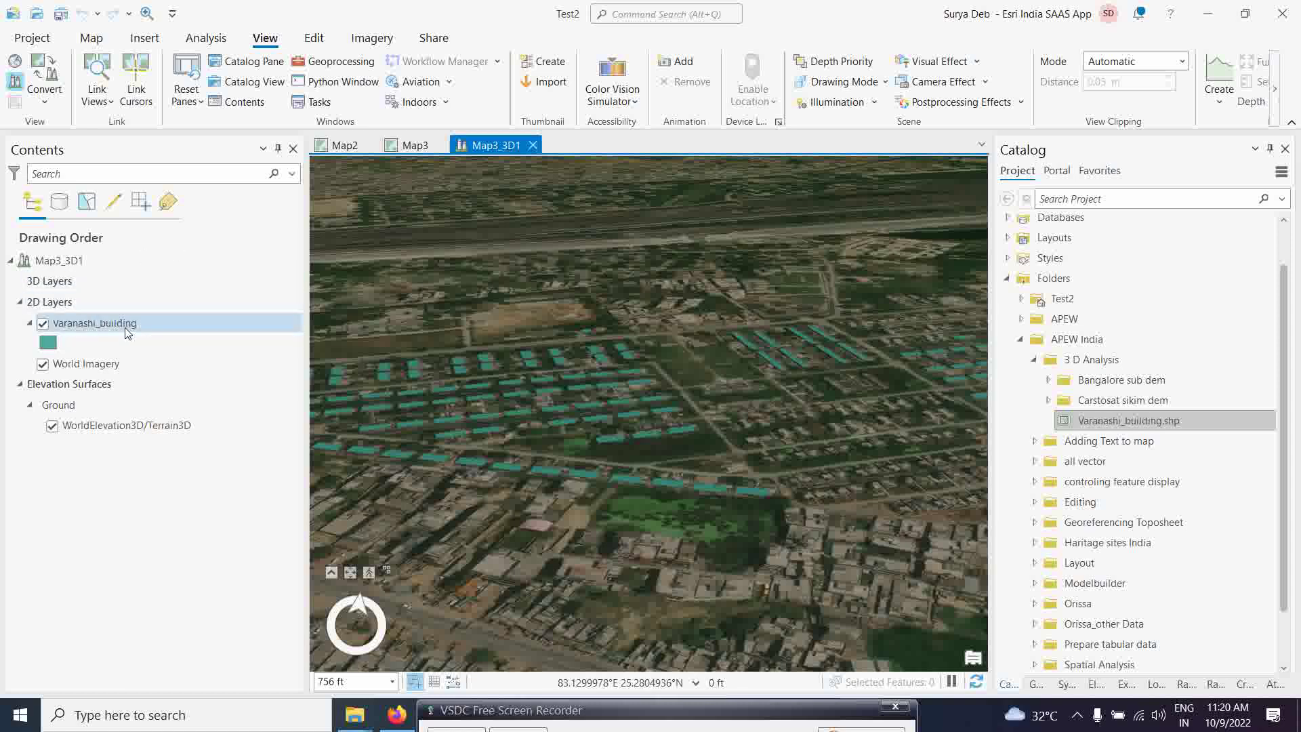
left_click(145, 328)
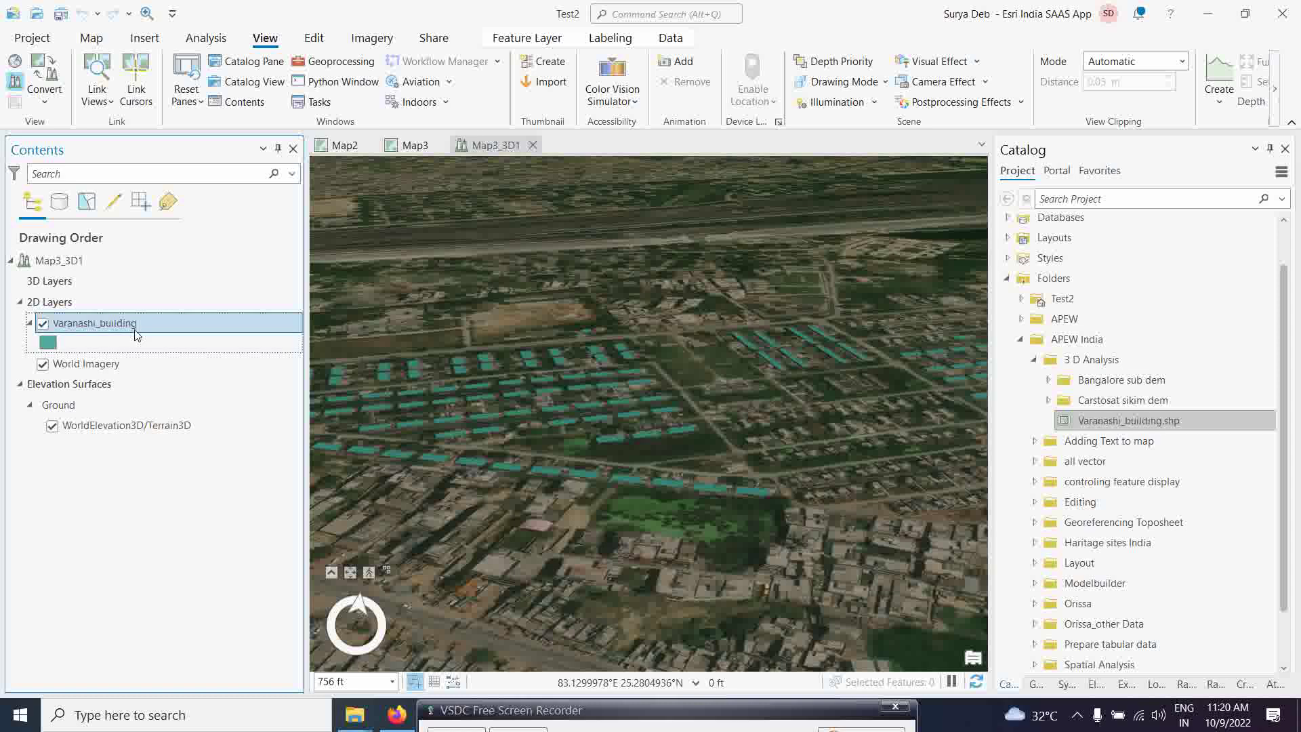
left_click(519, 39)
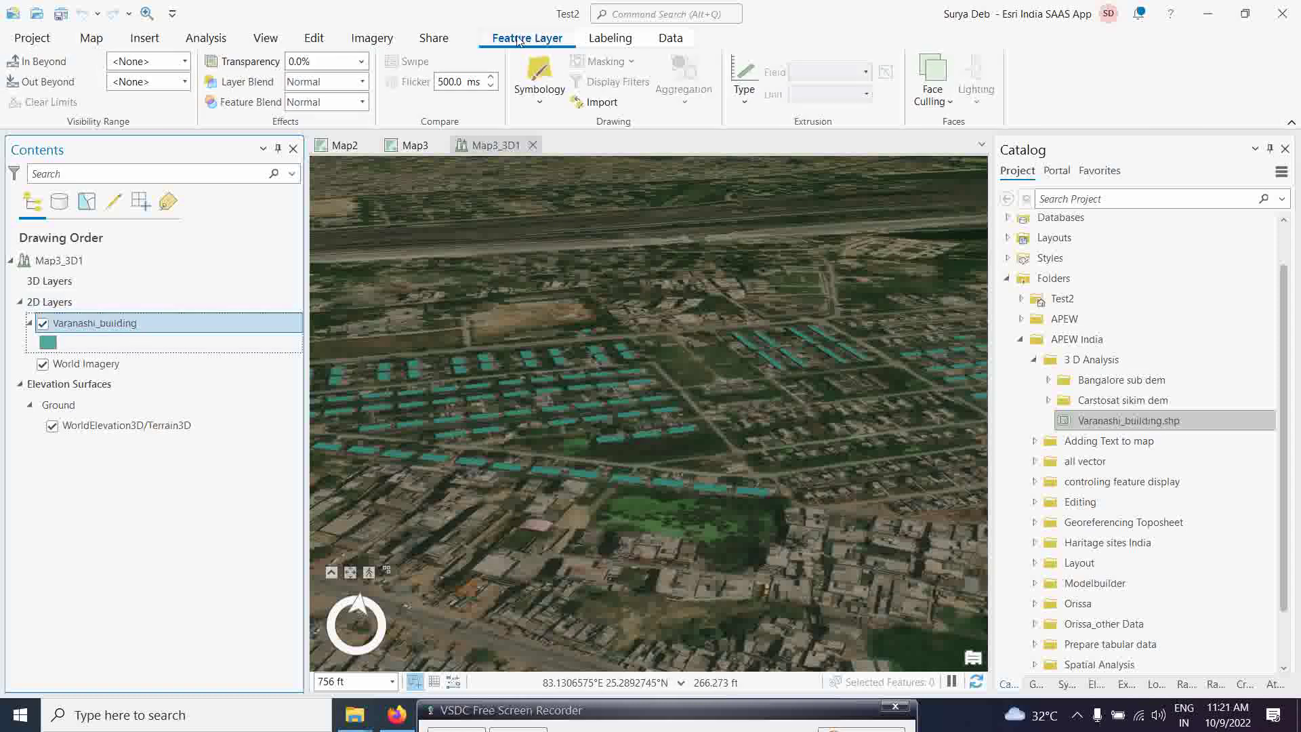
left_click(745, 103)
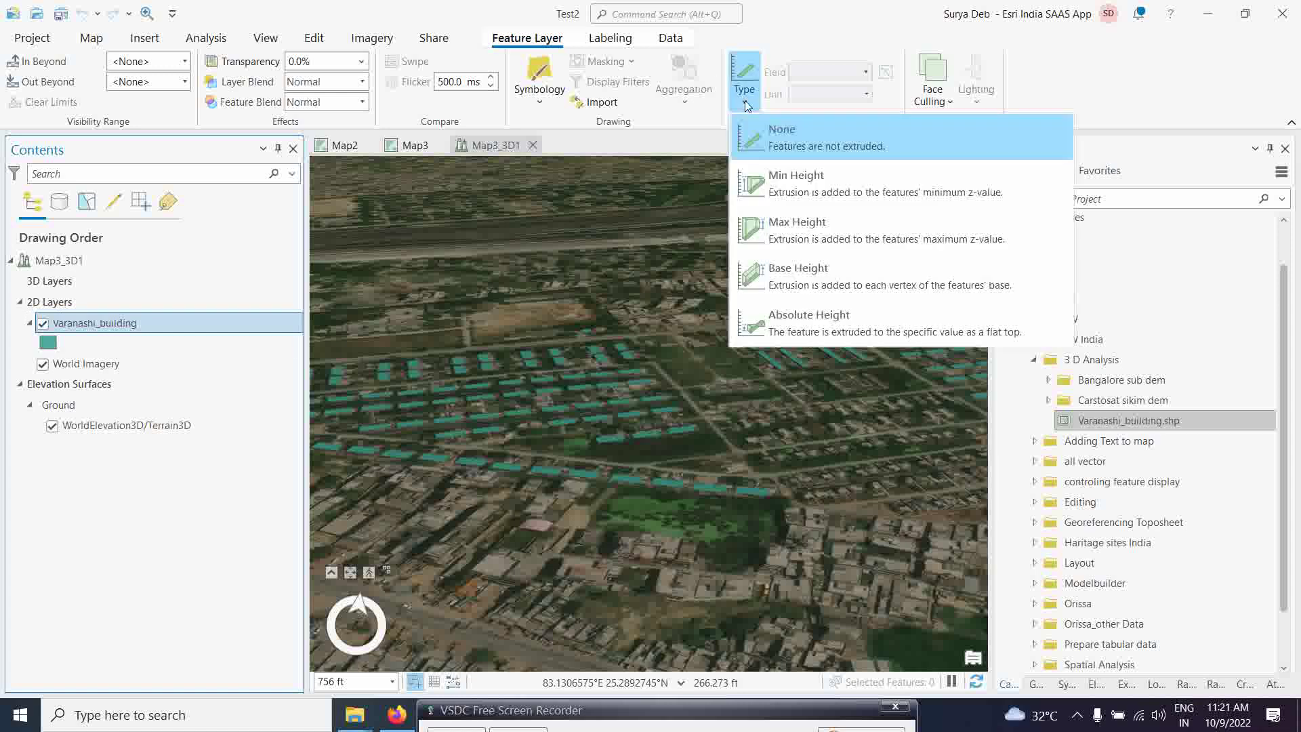
left_click(808, 190)
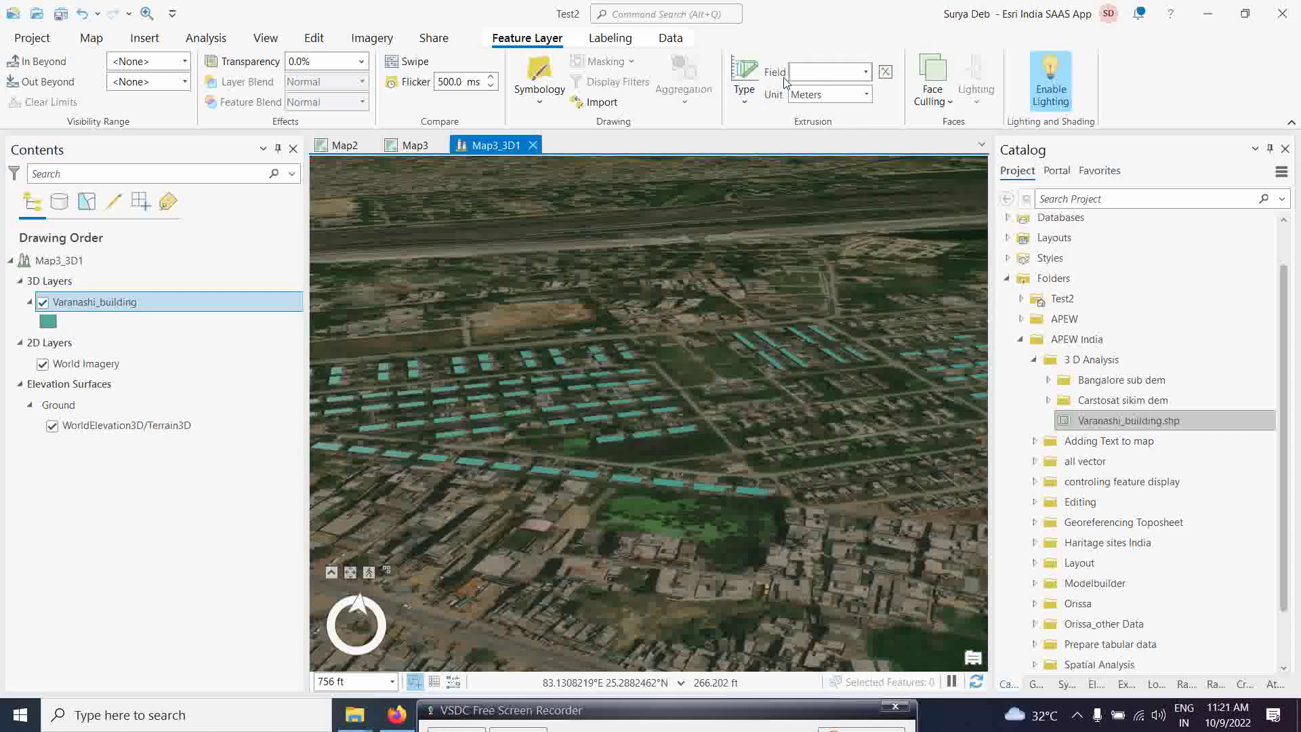
Set the building extrusion to the VBScript expression [height]*2.
left_click(886, 75)
left_click(622, 165)
left_click(588, 202)
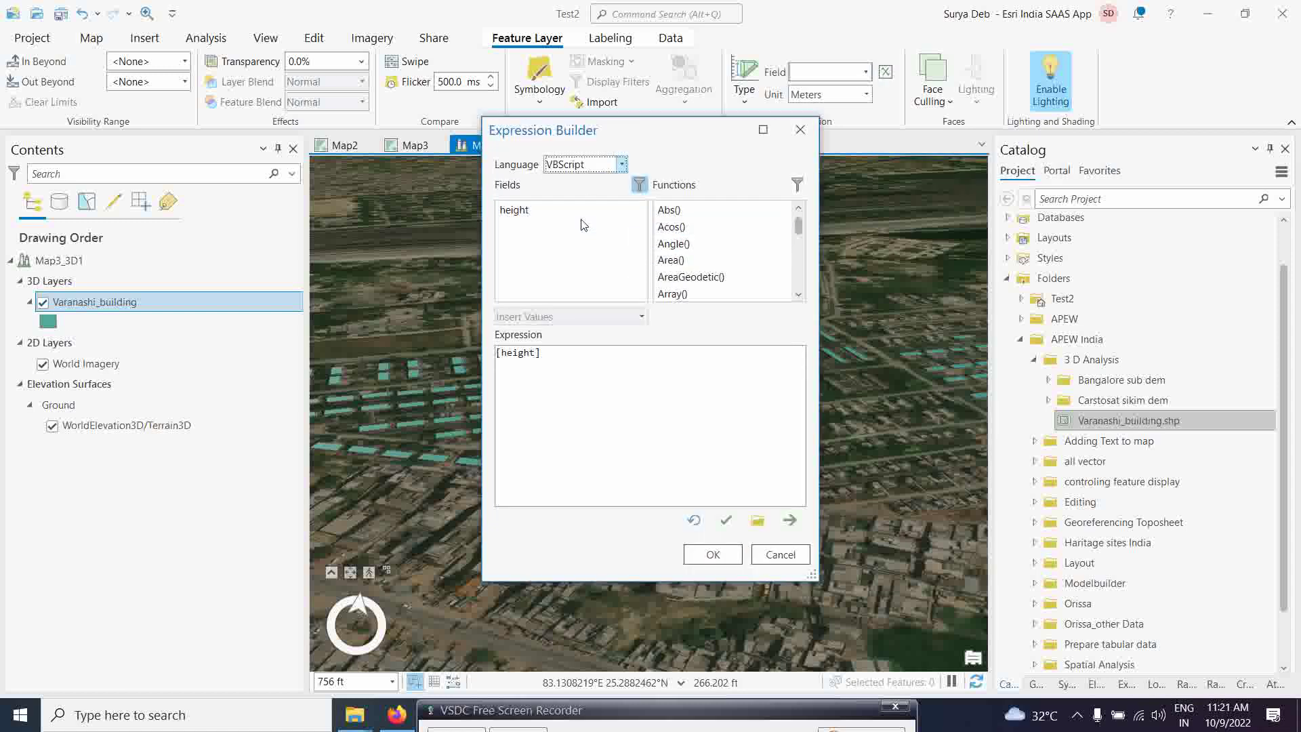
left_click(569, 355)
type("*2")
left_click(712, 553)
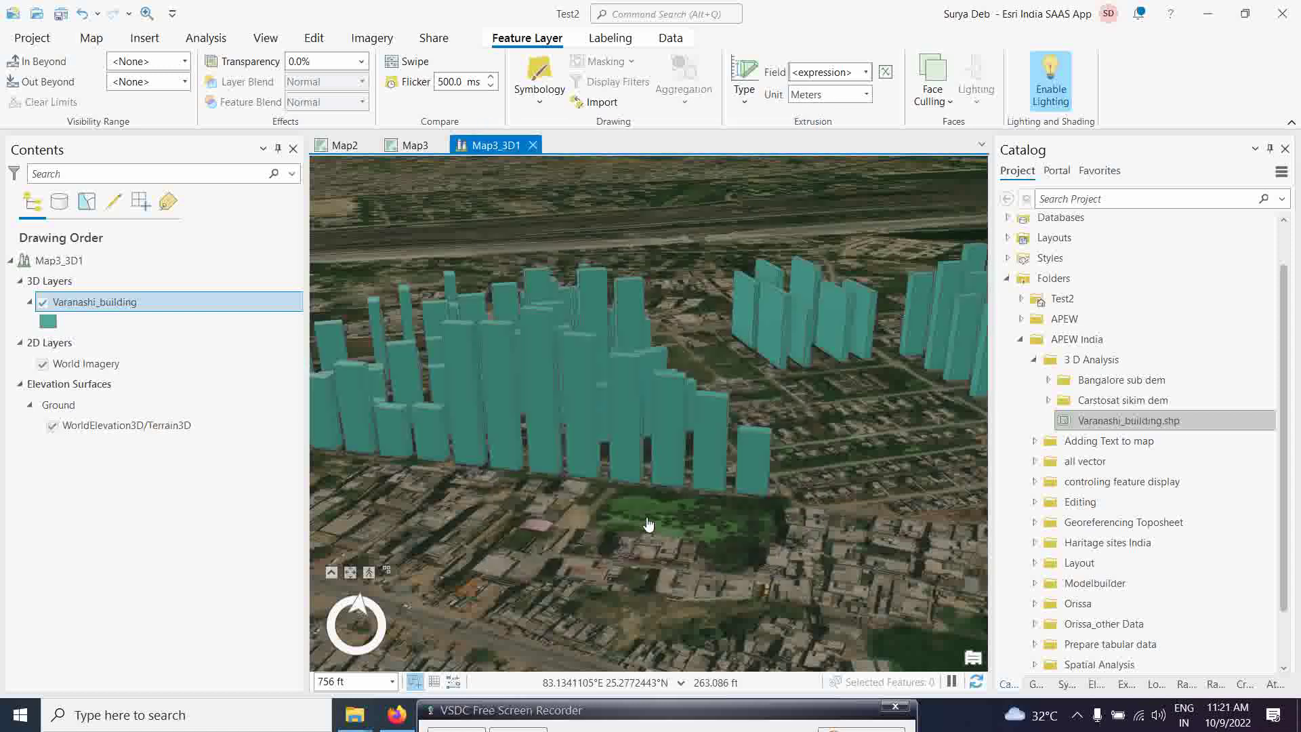
Examine the extruded Varanashi_building blocks from different angles in the 3D scene.
middle_click_drag(509, 508, 765, 551)
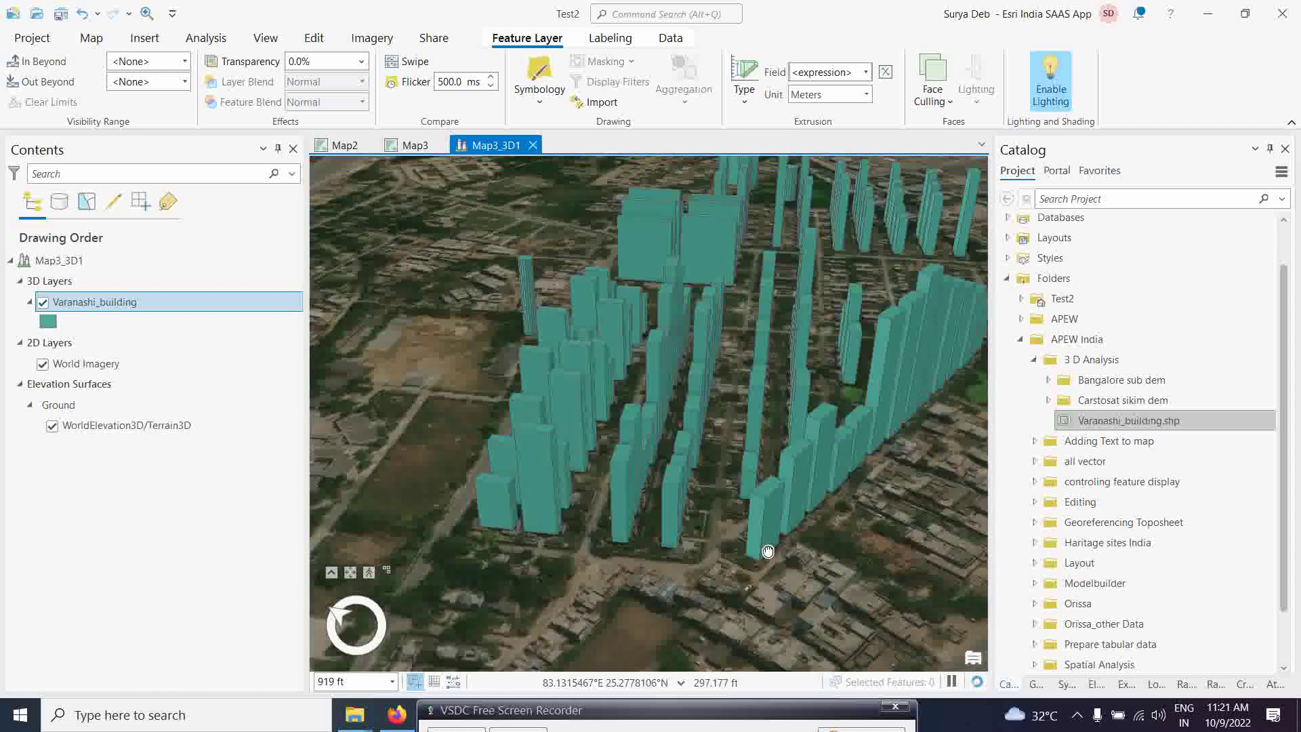
middle_click_drag(624, 540, 628, 533)
scroll(624, 531, "up", 2)
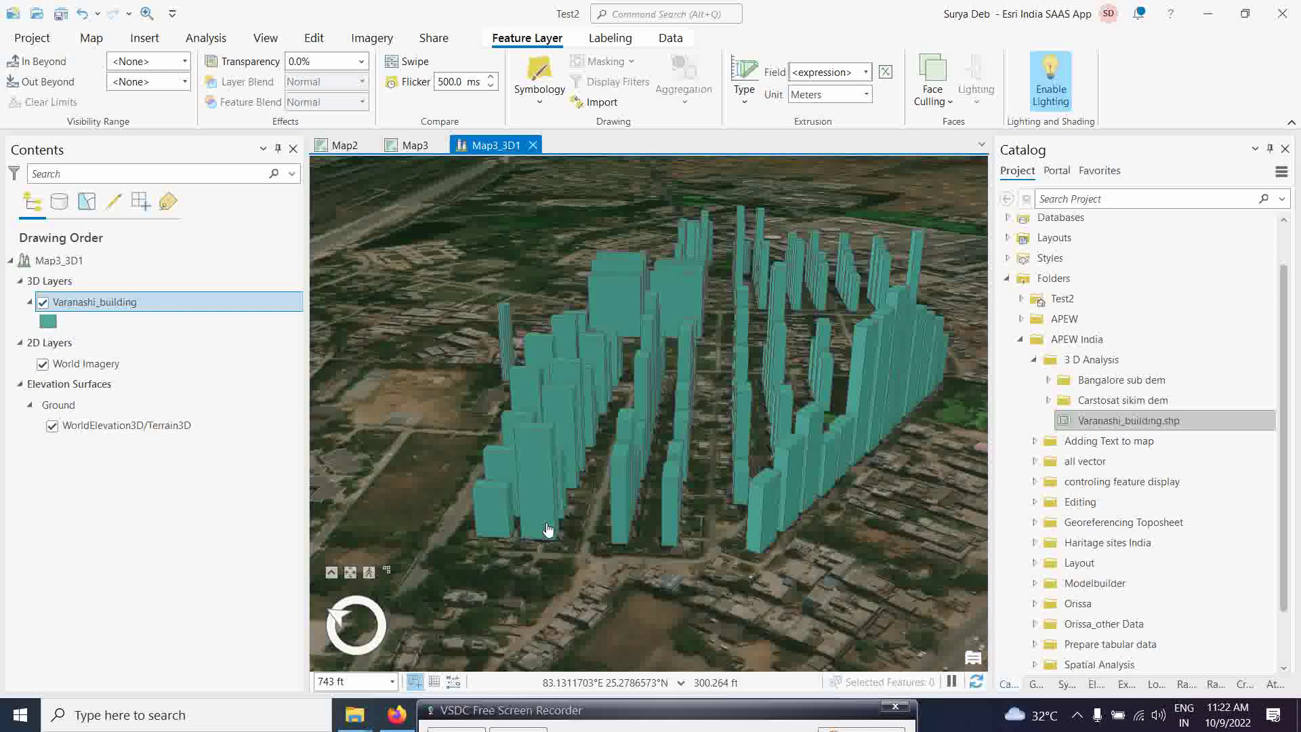
mouse_move(522, 708)
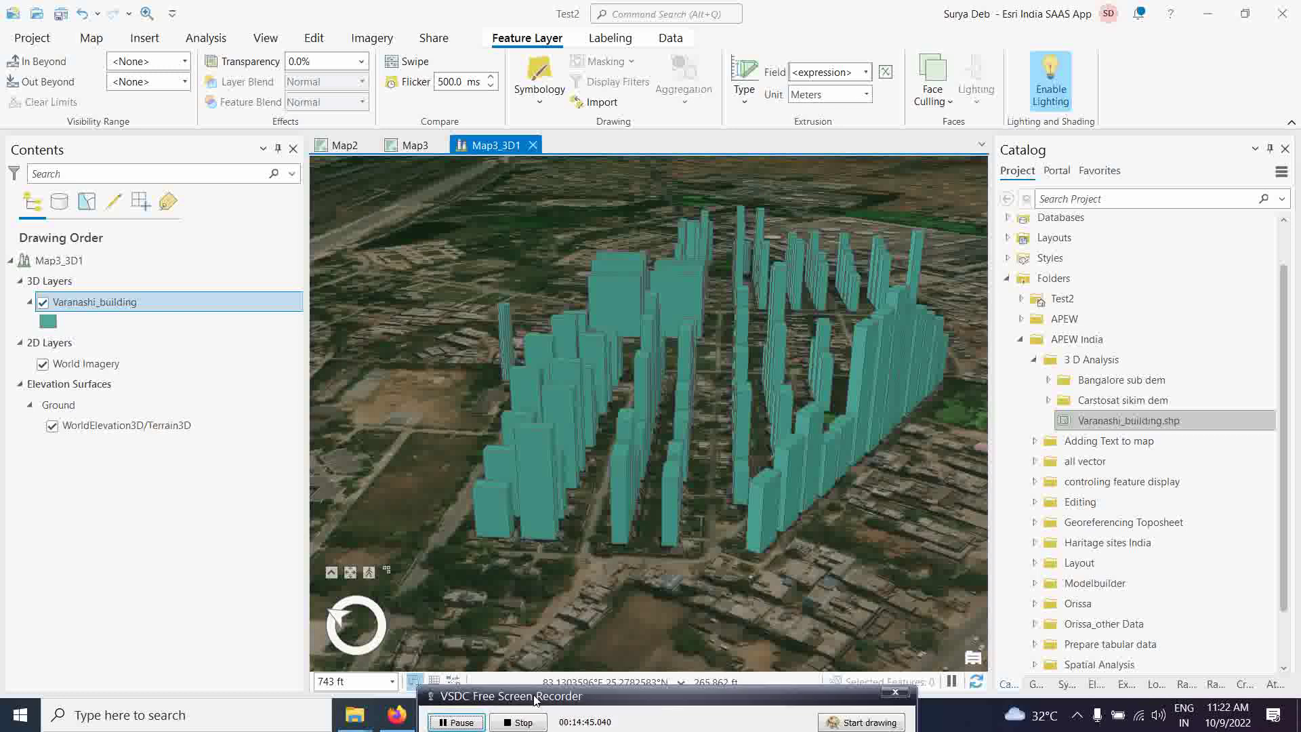